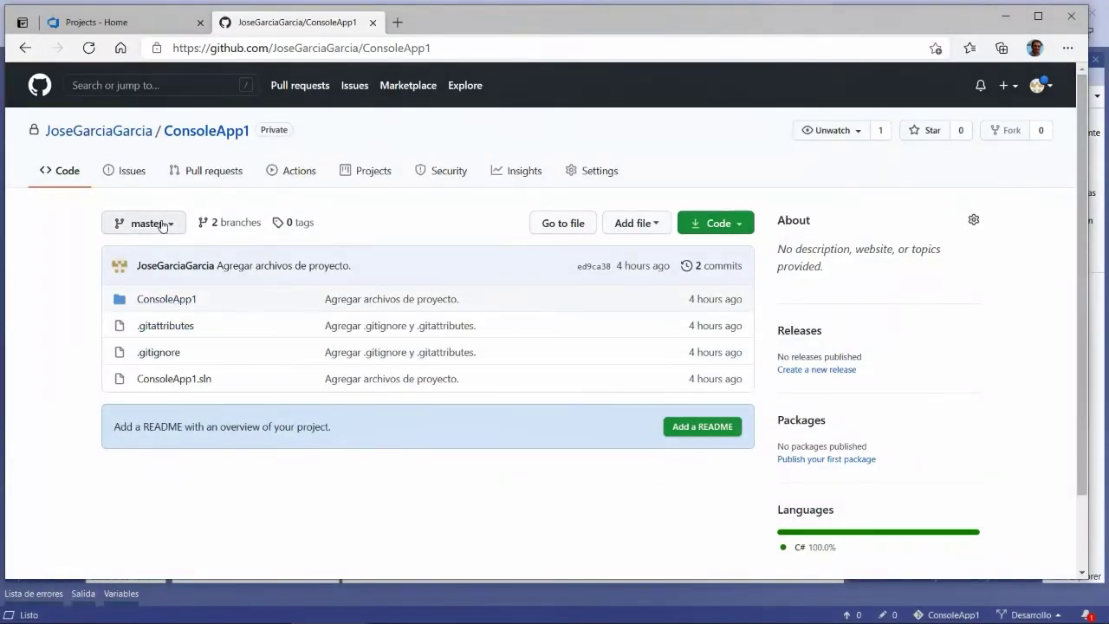
- Switch the repository to the Desarrollo branch and open Program.cs in the ConsoleApp1 folder for editing
{"action": "left_click", "coordinate": [161, 224]}
{"action": "left_click", "coordinate": [156, 361]}
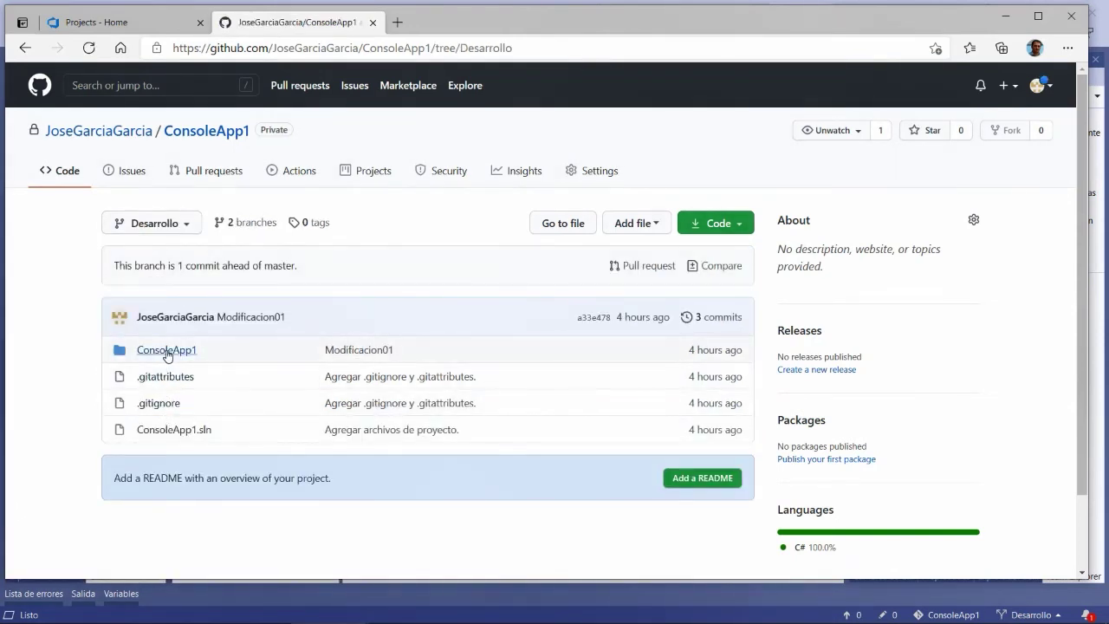
{"action": "left_click", "coordinate": [166, 351]}
{"action": "left_click", "coordinate": [431, 399]}
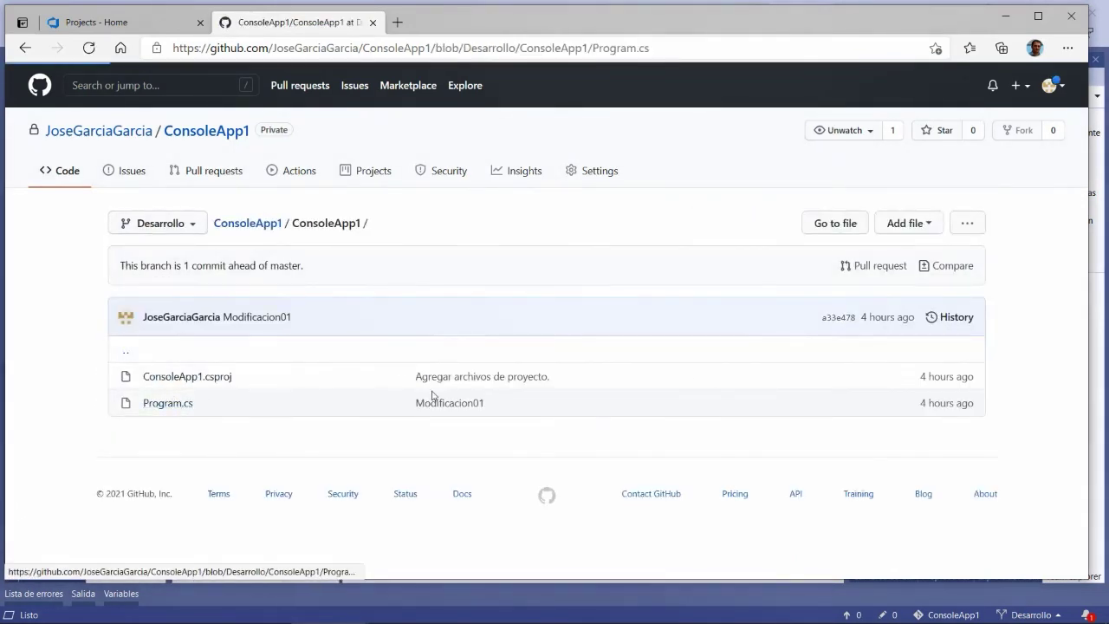
{"action": "left_click", "coordinate": [932, 351]}
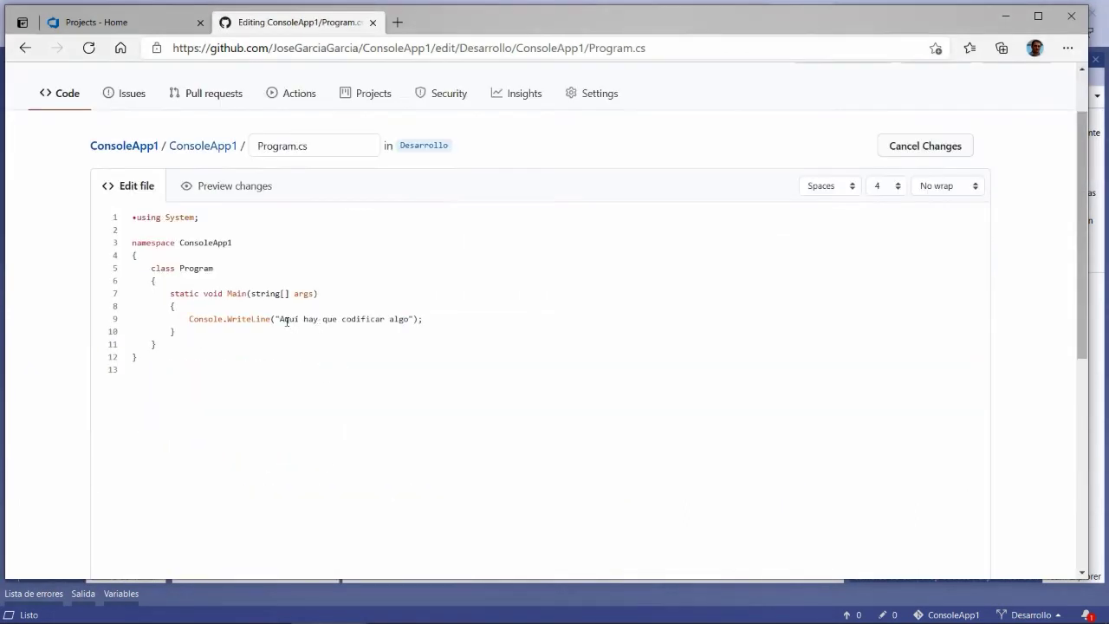
- Replace the Console.WriteLine text with "Segunda modificación de código", commit directly to the Desarrollo branch, and return to the ConsoleApp1 folder
{"action": "left_click_drag", "start_coordinate": [279, 319], "coordinate": [407, 319]}
{"action": "key", "text": "BackSpace"}
{"action": "type", "text": "Segunda modificación de código"}
{"action": "scroll", "coordinate": [258, 519], "scroll_direction": "up", "scroll_amount": 2}
{"action": "scroll", "coordinate": [52, 407], "scroll_direction": "down", "scroll_amount": 10}
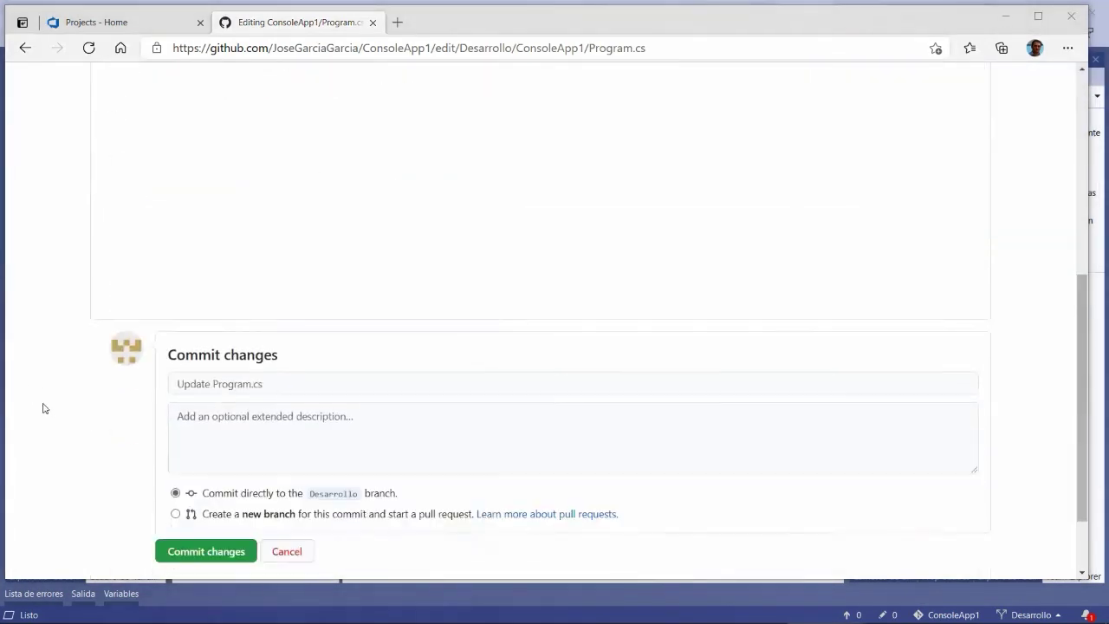
{"action": "left_click", "coordinate": [182, 460]}
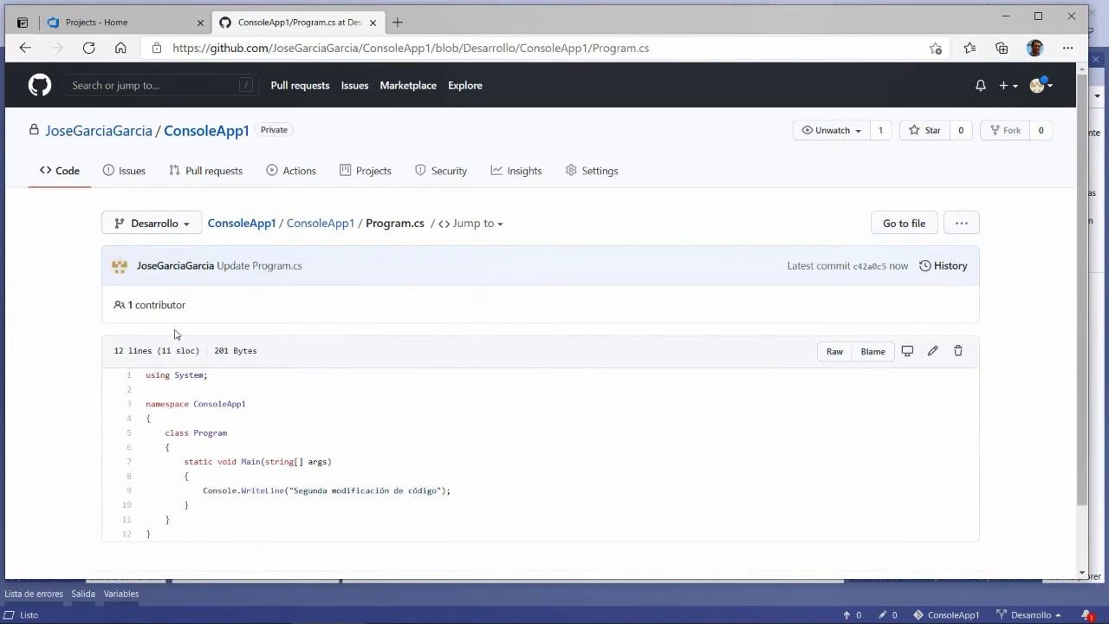
{"action": "scroll", "coordinate": [96, 328], "scroll_direction": "down", "scroll_amount": 1}
{"action": "scroll", "coordinate": [95, 328], "scroll_direction": "down", "scroll_amount": 1}
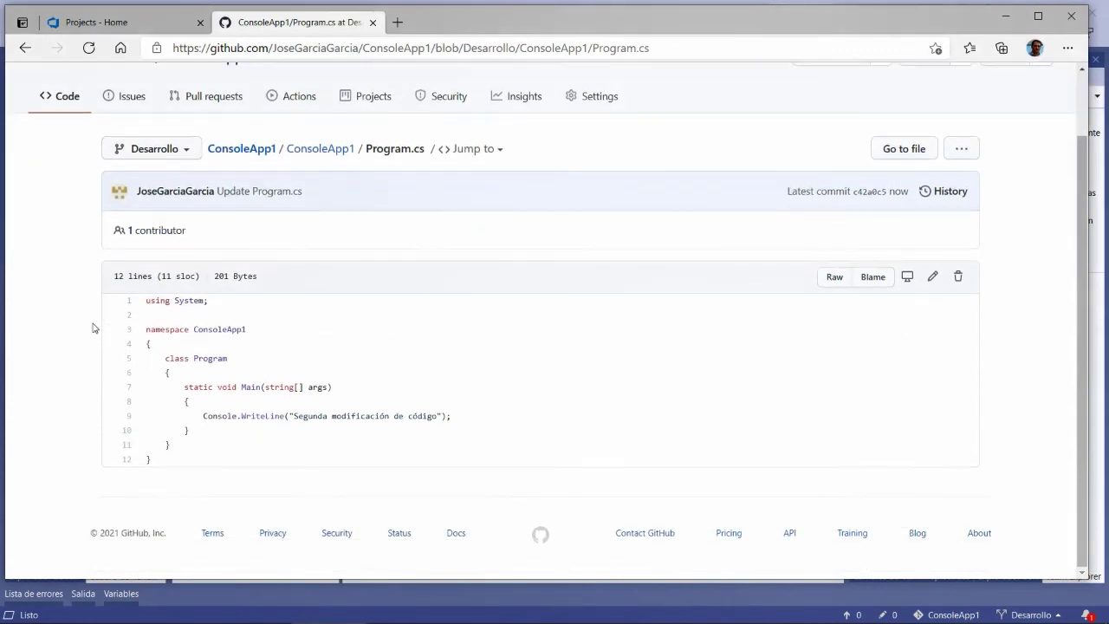
{"action": "scroll", "coordinate": [94, 329], "scroll_direction": "up", "scroll_amount": 2}
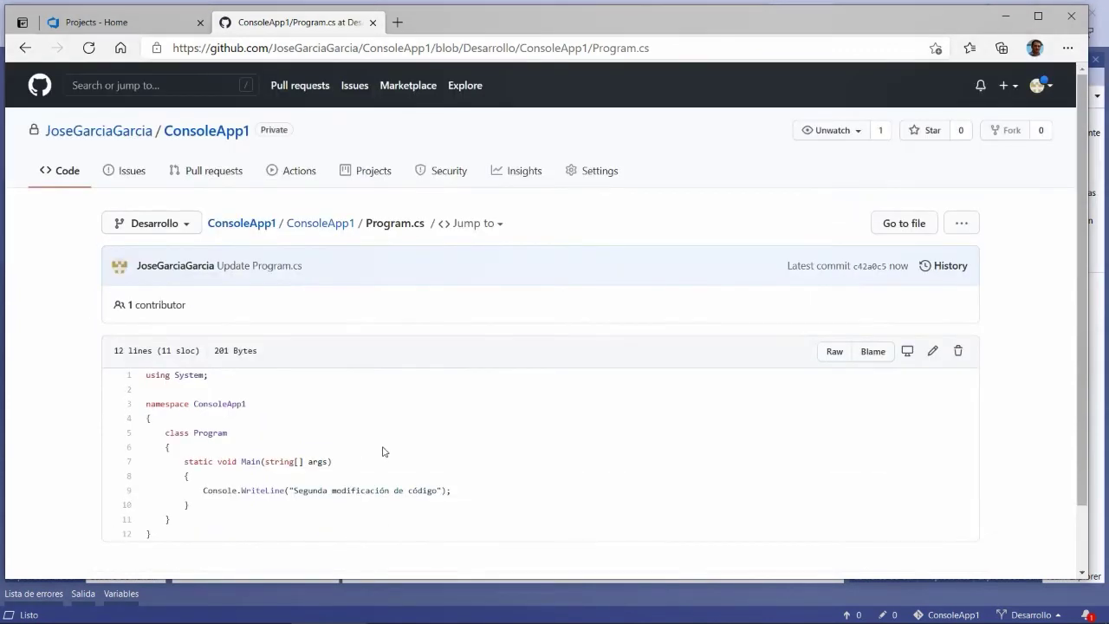
{"action": "left_click", "coordinate": [322, 225]}
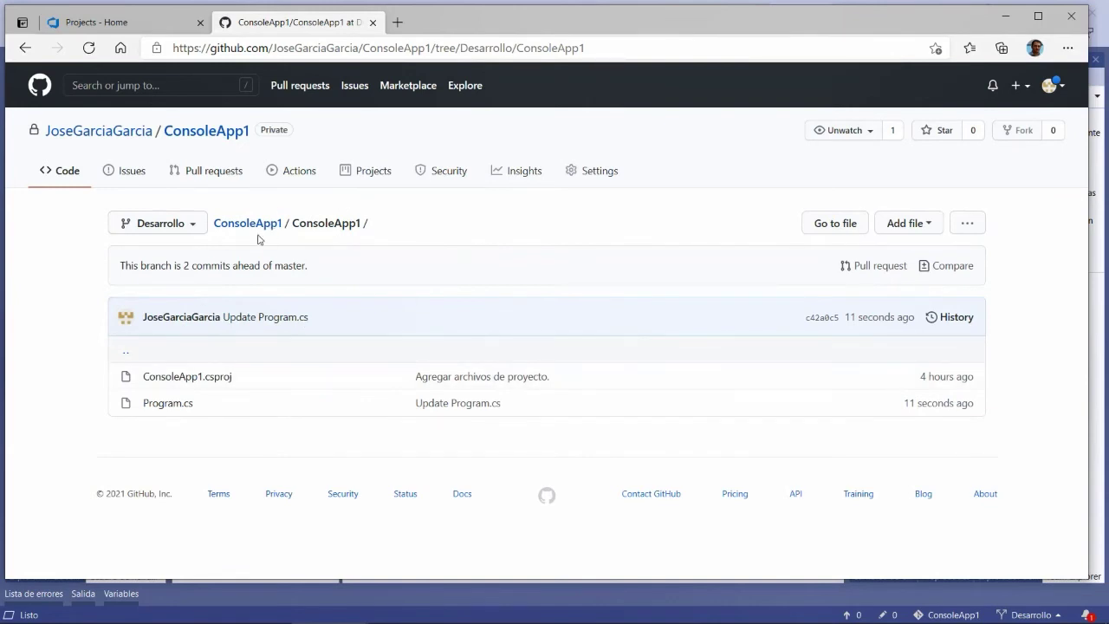
- Switch to Visual Studio and fetch the remote changes for the Desarrollo branch
{"action": "mouse_move", "coordinate": [389, 616]}
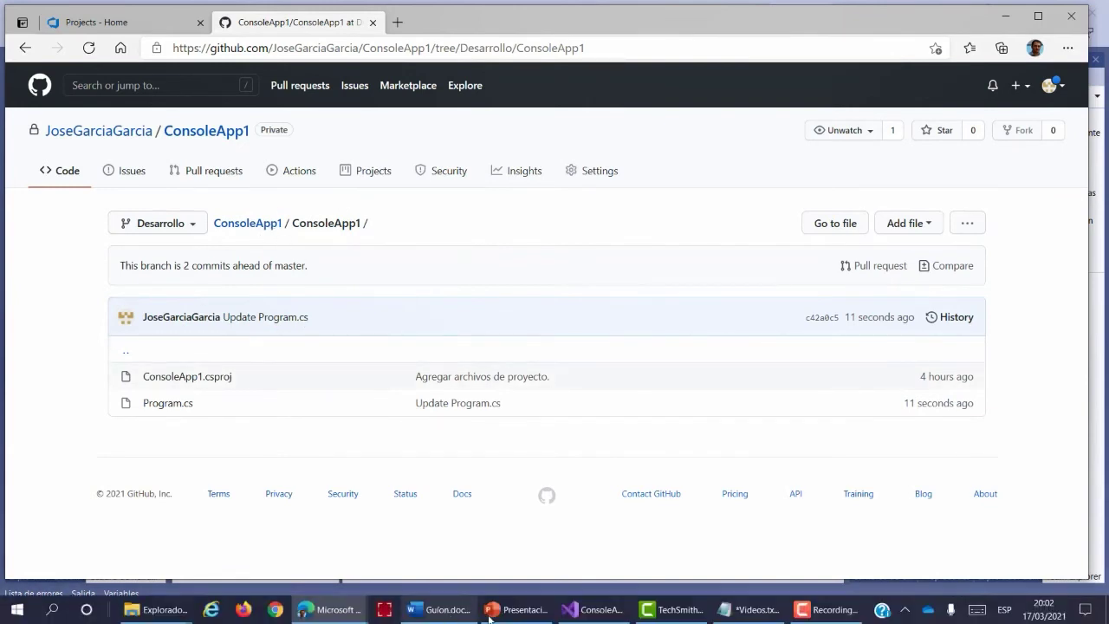
{"action": "left_click", "coordinate": [582, 612]}
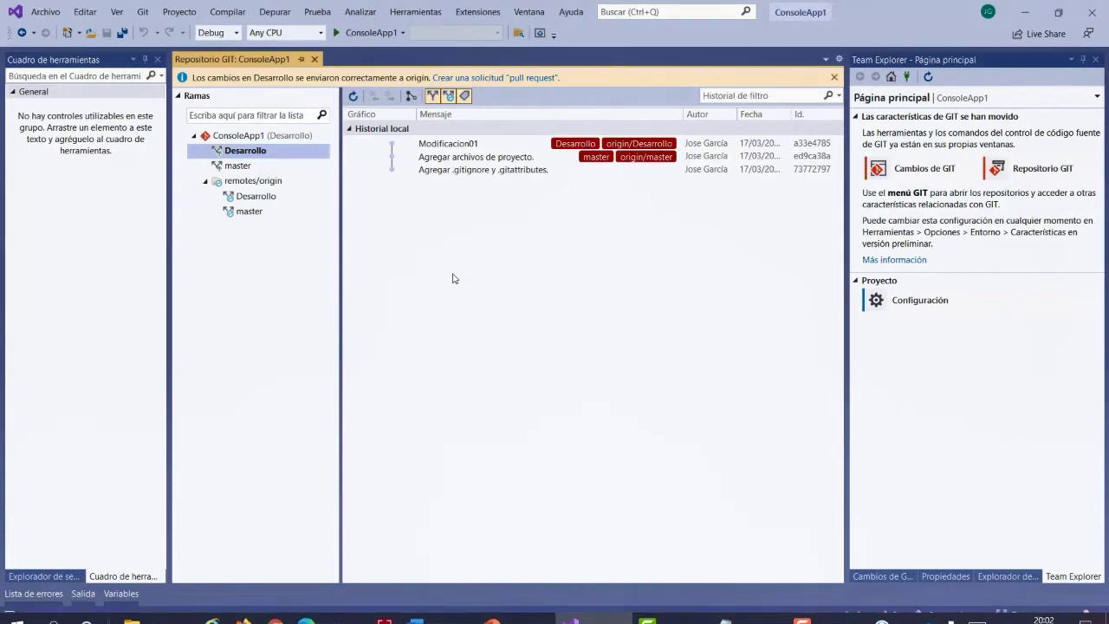
{"action": "mouse_move", "coordinate": [273, 155]}
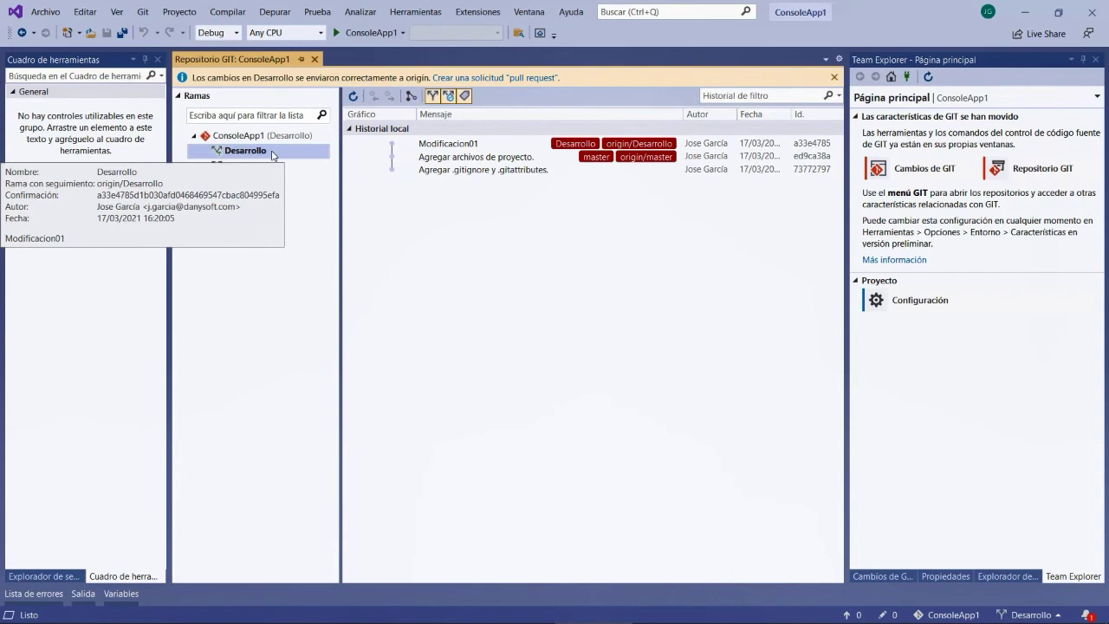
{"action": "left_click", "coordinate": [293, 197]}
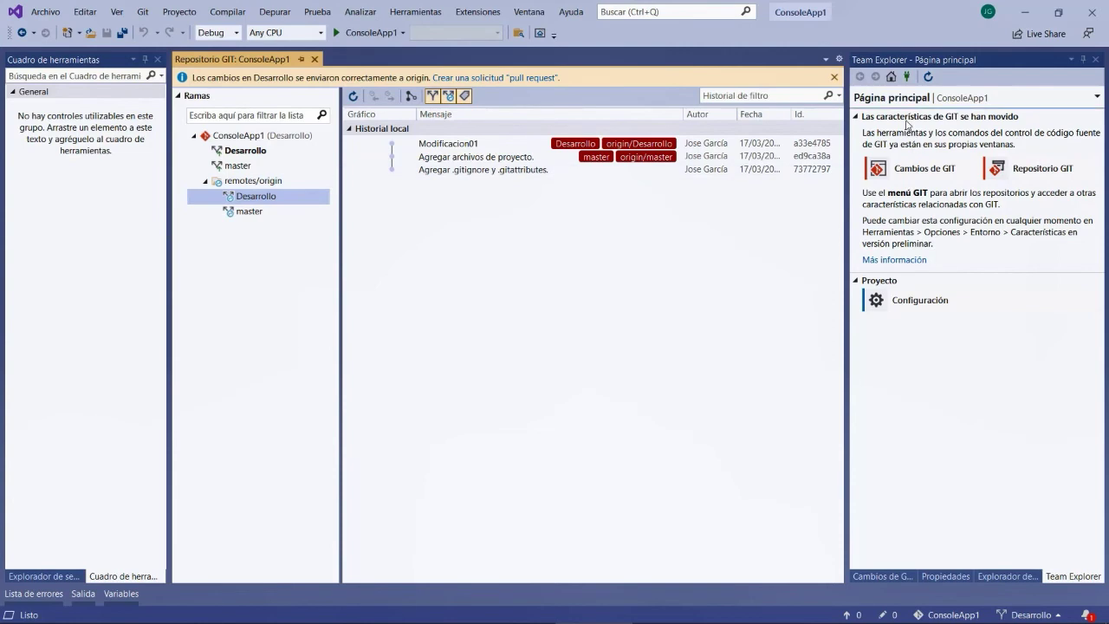
{"action": "left_click", "coordinate": [892, 574]}
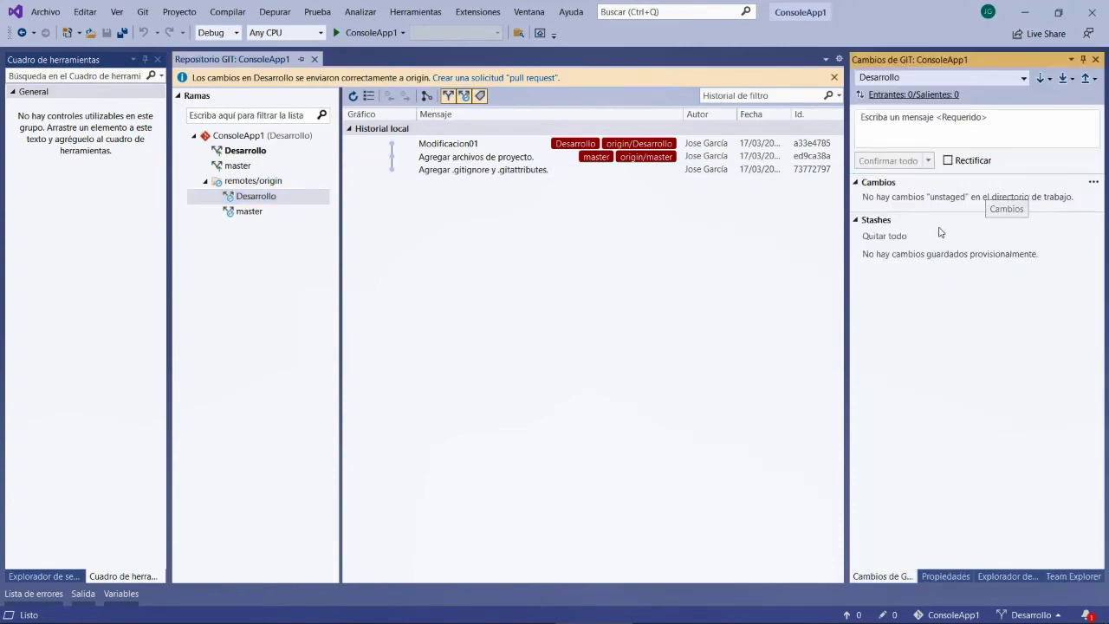
{"action": "left_click", "coordinate": [1049, 78]}
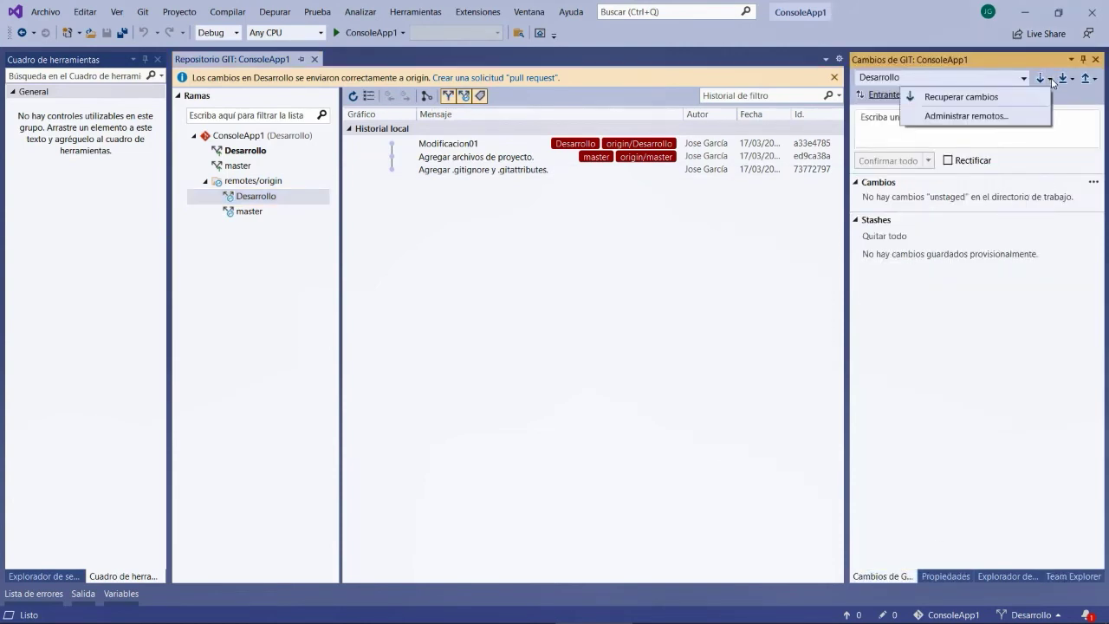
{"action": "left_click", "coordinate": [968, 103]}
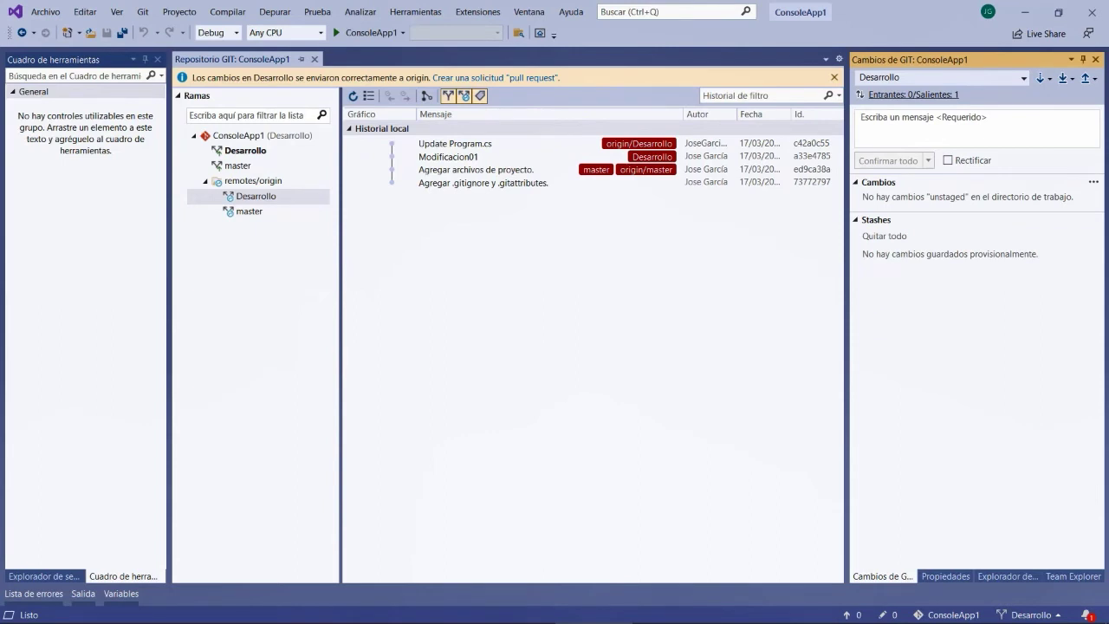
- Compare the local and remote Desarrollo histories and pull the incoming commit into the local branch
{"action": "mouse_move", "coordinate": [441, 155]}
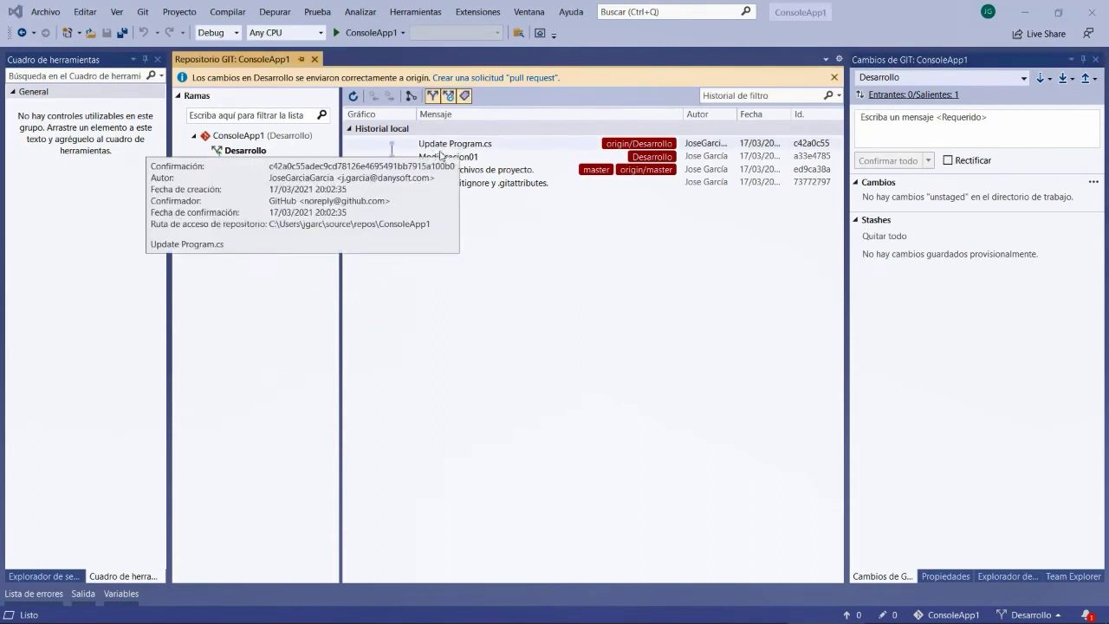
{"action": "left_click", "coordinate": [249, 153]}
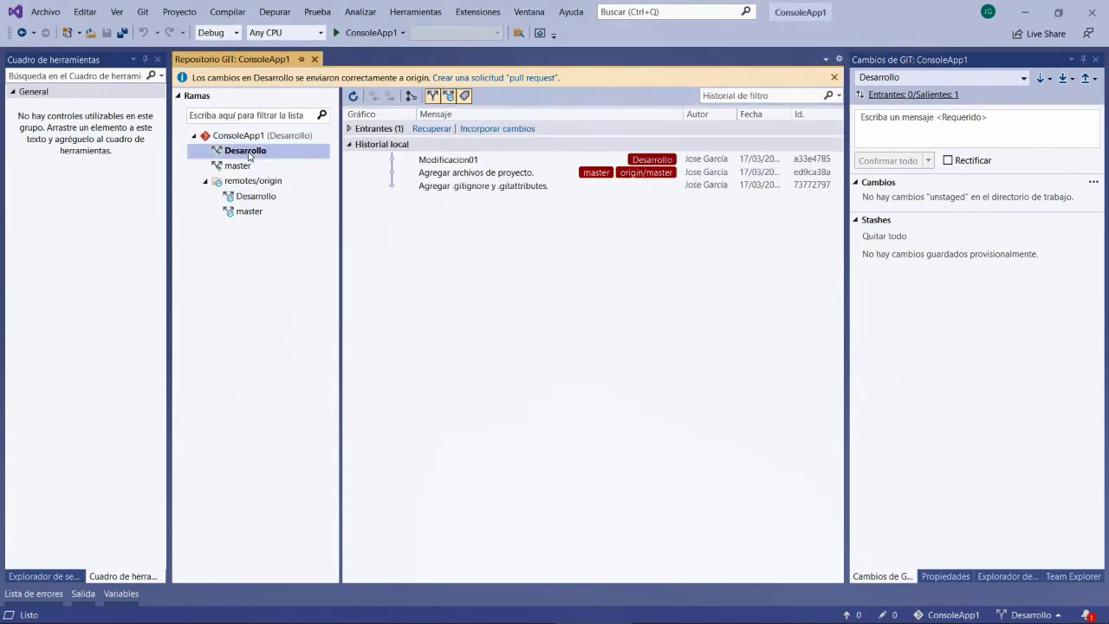
{"action": "left_click", "coordinate": [271, 198]}
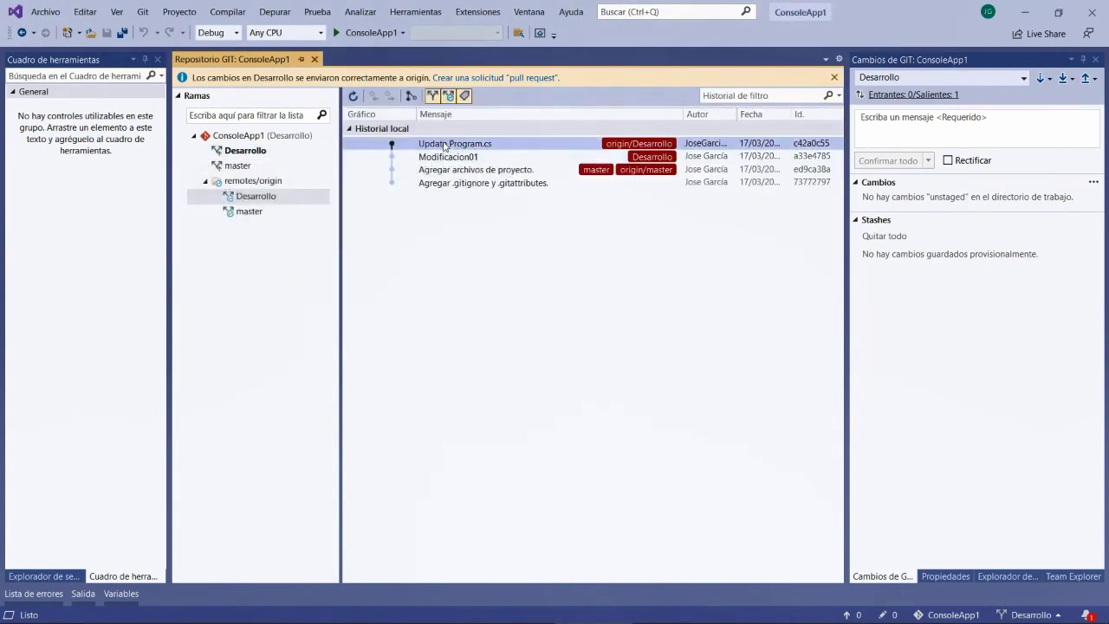
{"action": "left_click", "coordinate": [1073, 79]}
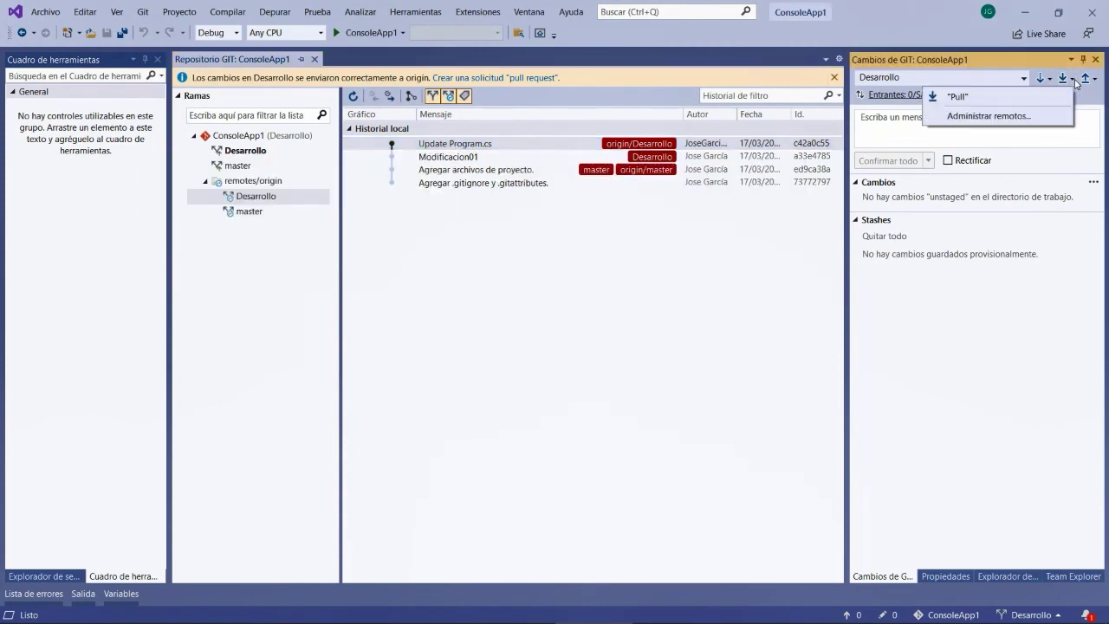
{"action": "left_click", "coordinate": [953, 97]}
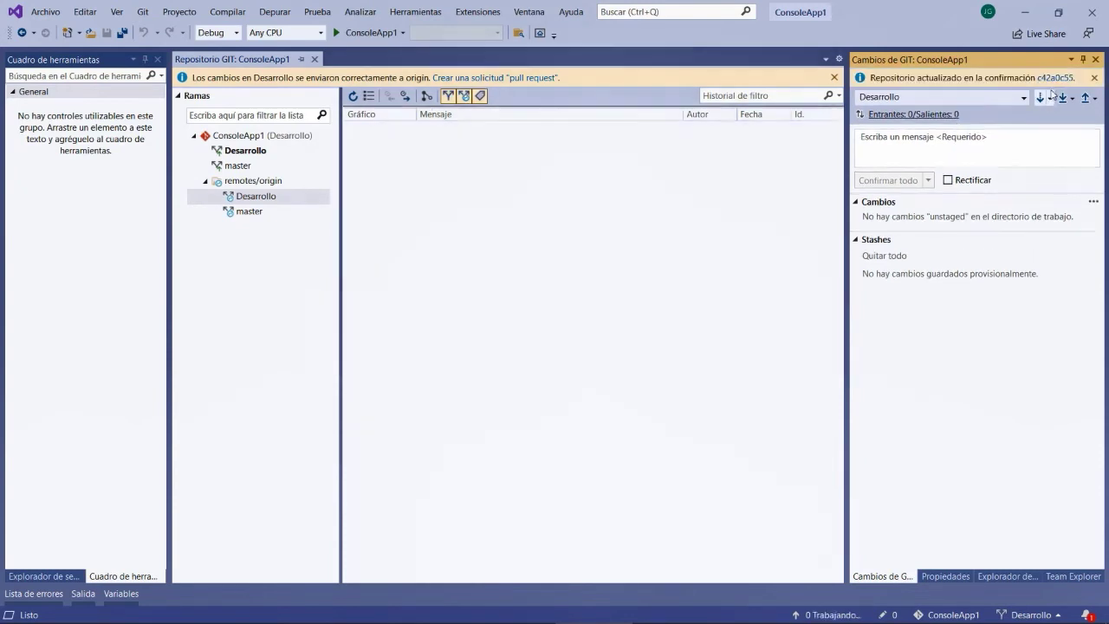
- Check the local Desarrollo history and inspect the Console.WriteLine text in the Program class of Program.cs
{"action": "left_click", "coordinate": [259, 152]}
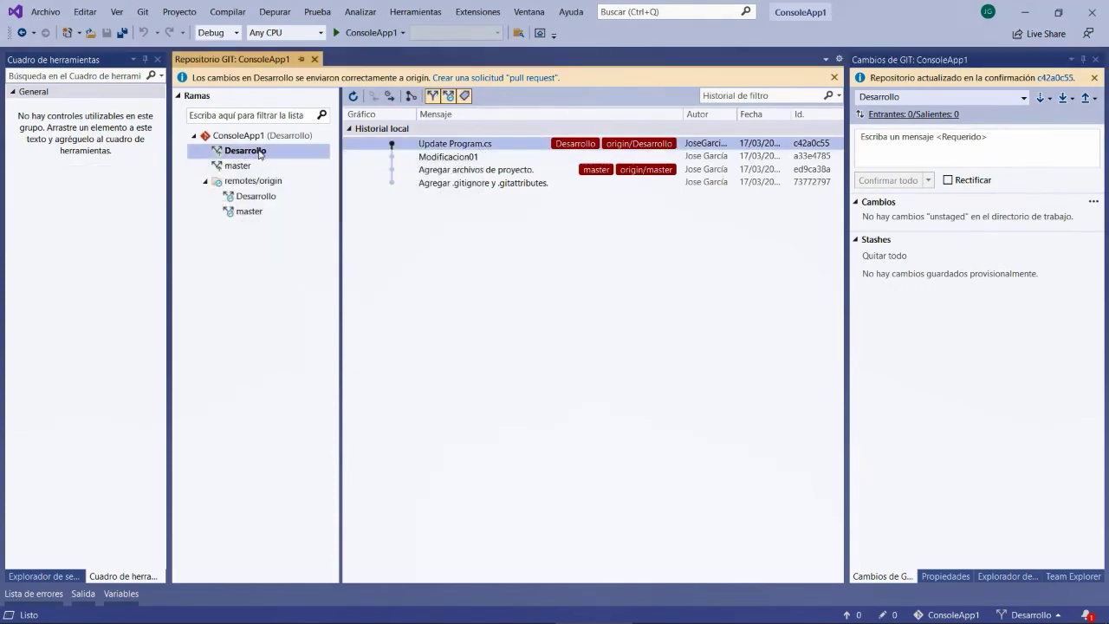
{"action": "left_click", "coordinate": [548, 149]}
{"action": "mouse_move", "coordinate": [545, 151]}
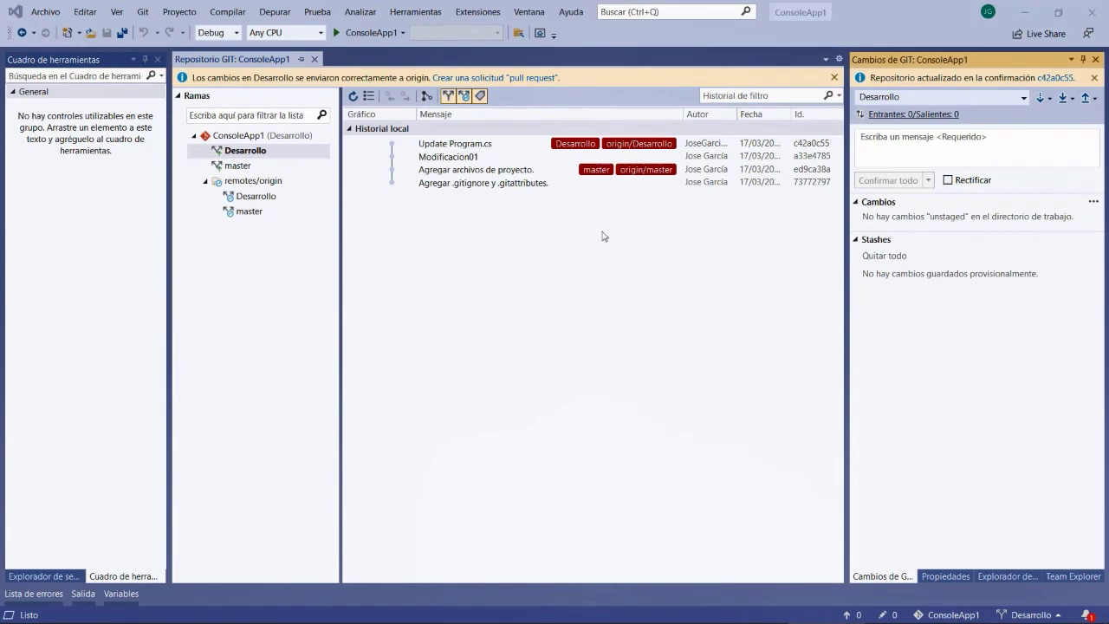
{"action": "left_click", "coordinate": [1004, 575]}
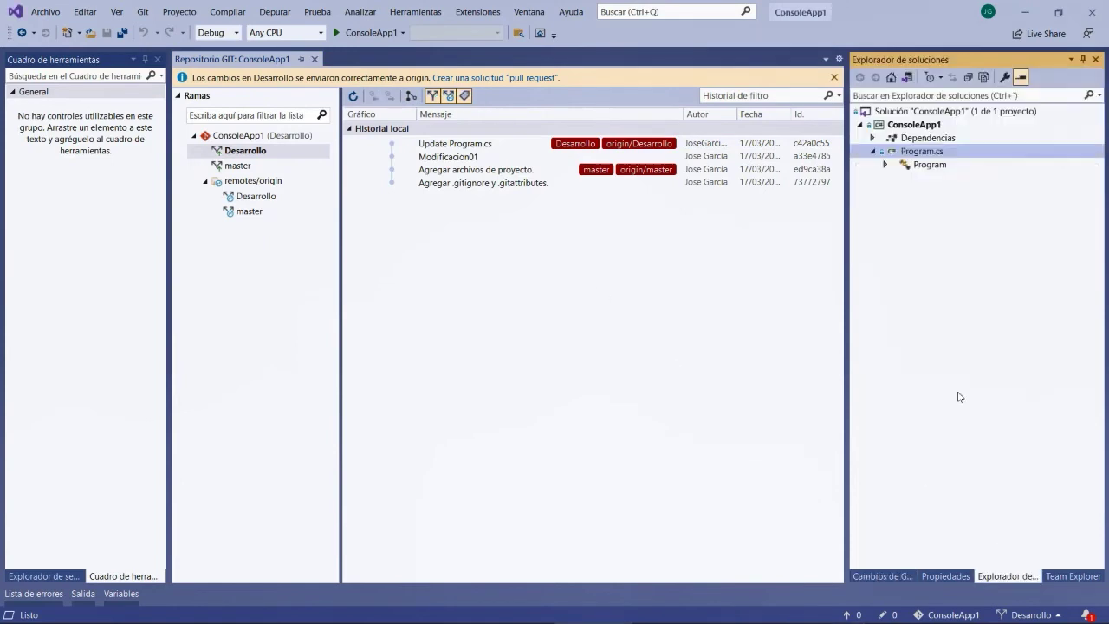
{"action": "left_click", "coordinate": [922, 166]}
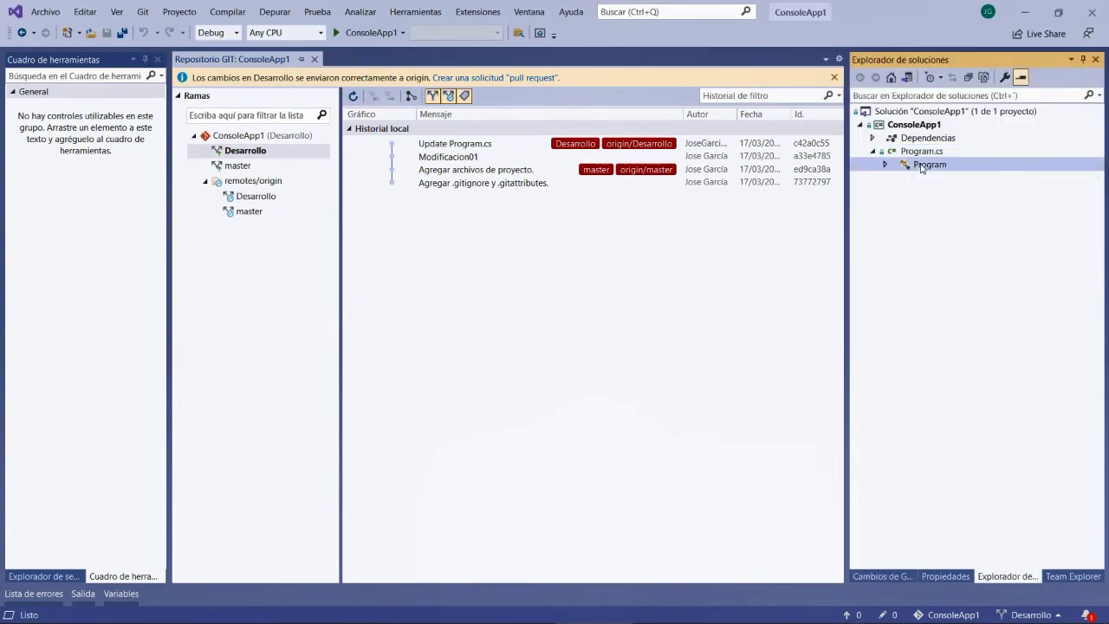
{"action": "double_click", "coordinate": [922, 166]}
{"action": "left_click_drag", "start_coordinate": [399, 208], "coordinate": [556, 207]}
{"action": "left_click", "coordinate": [606, 215]}
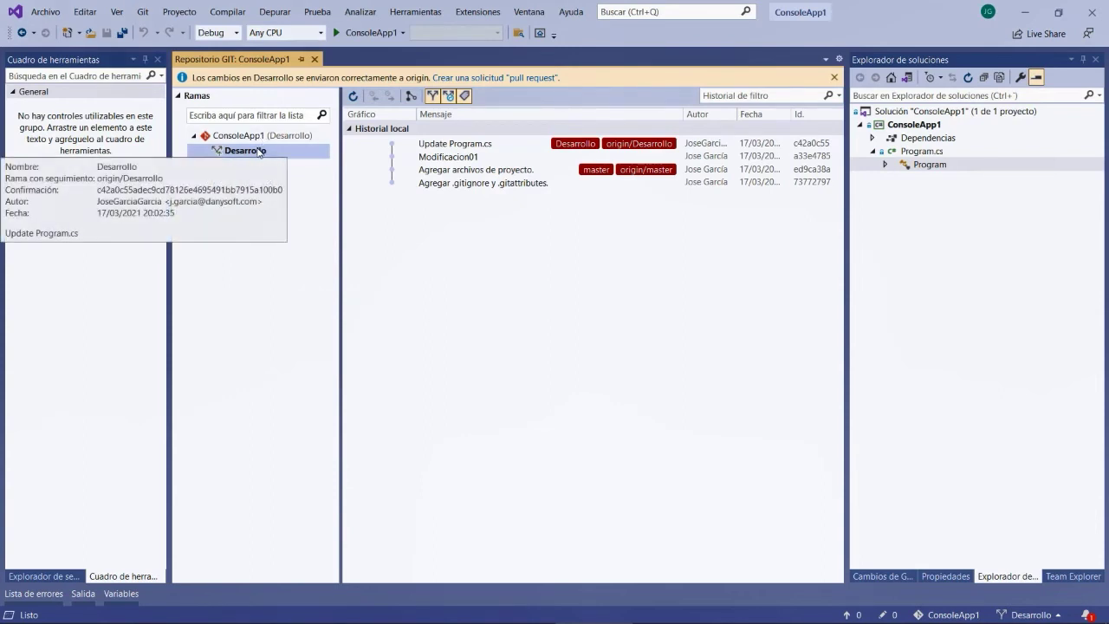
- Compare the commit histories of the local master and Desarrollo branches
{"action": "mouse_move", "coordinate": [300, 158]}
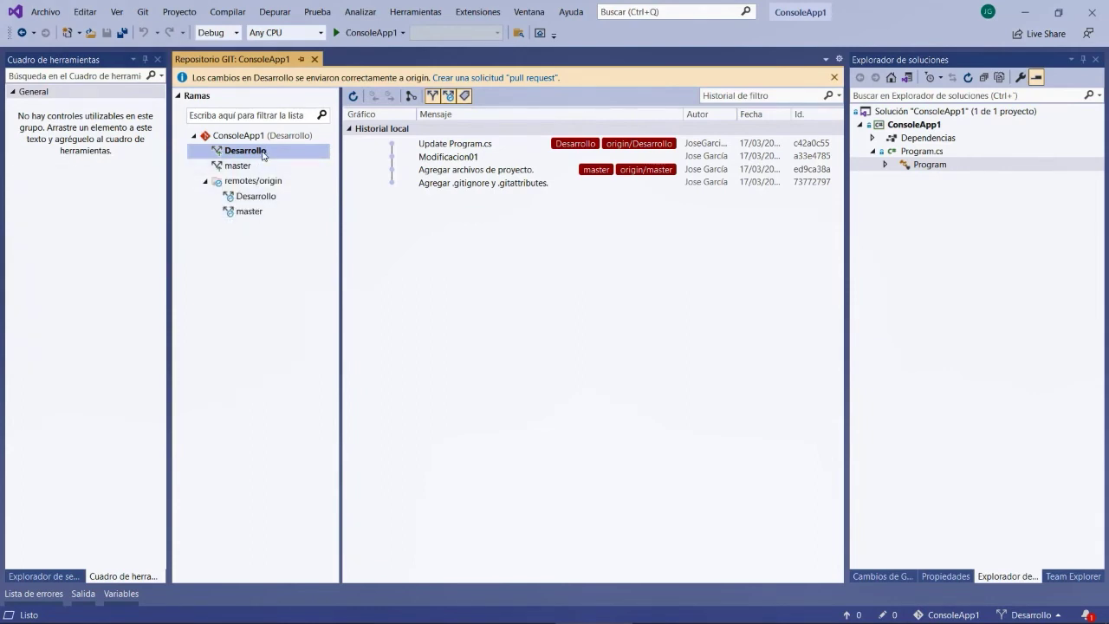
{"action": "mouse_move", "coordinate": [262, 154]}
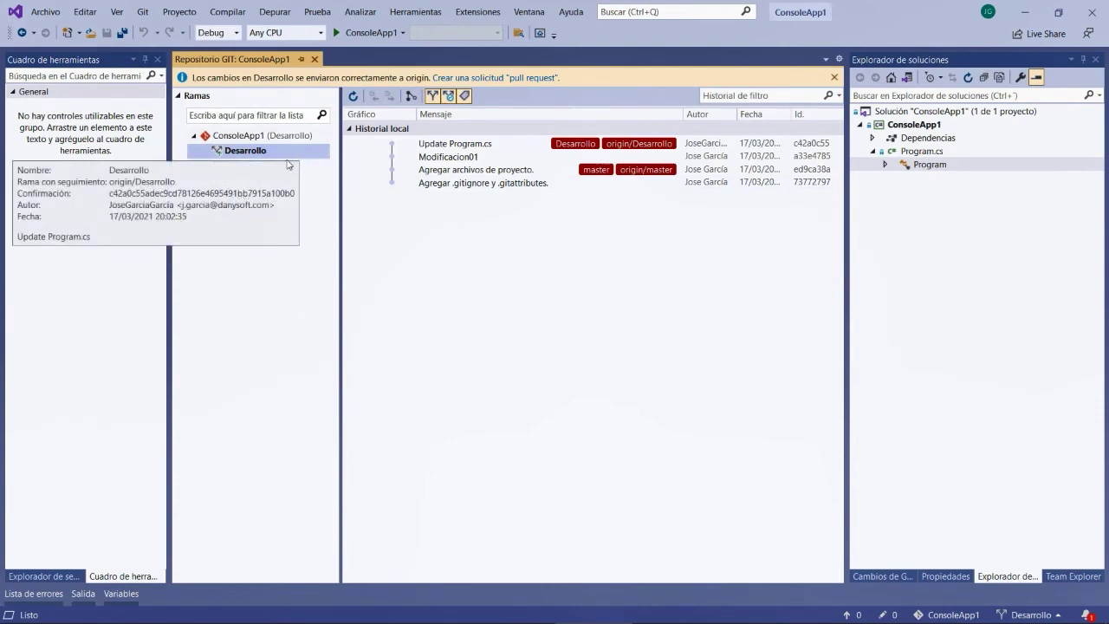
{"action": "left_click", "coordinate": [306, 167]}
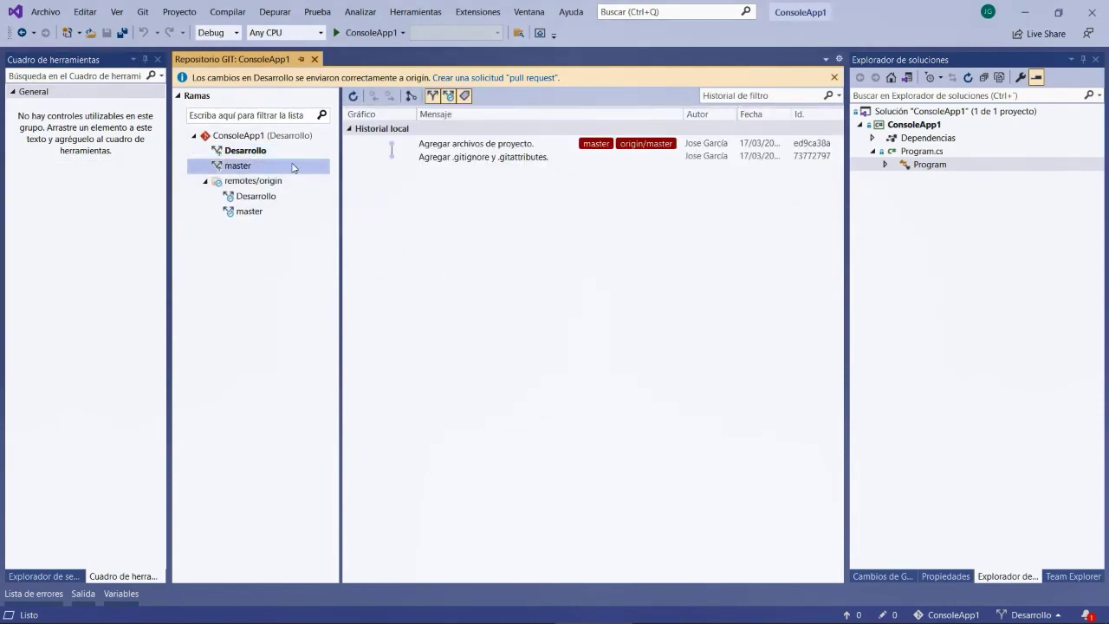
{"action": "mouse_move", "coordinate": [290, 159]}
{"action": "left_click", "coordinate": [291, 159]}
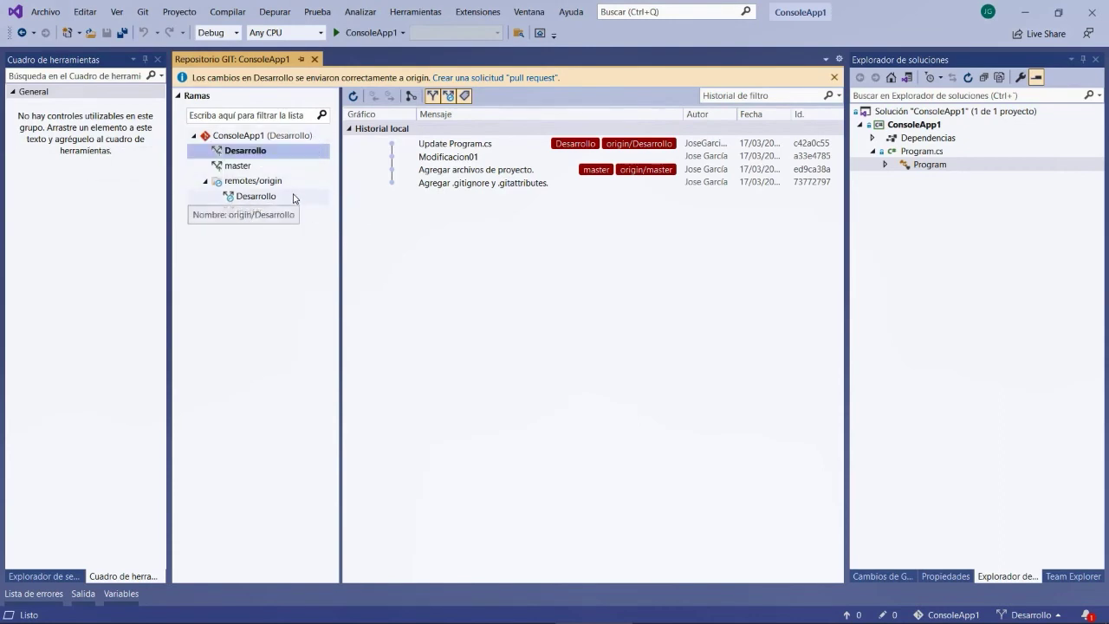
- Check out the local master branch and confirm the checkout
{"action": "double_click", "coordinate": [274, 150]}
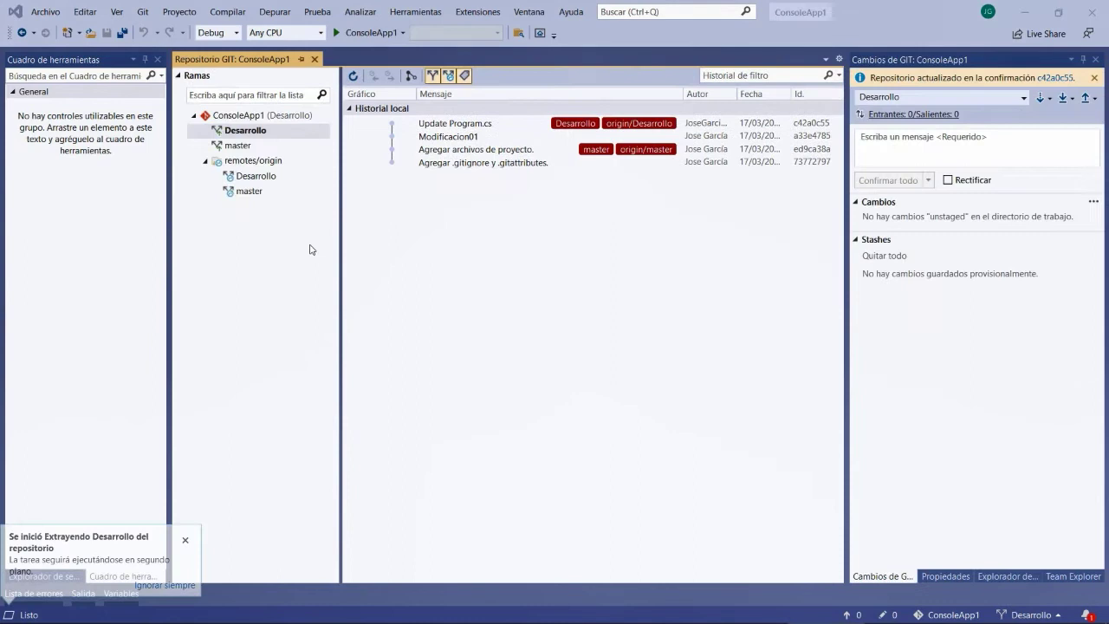
{"action": "double_click", "coordinate": [272, 147]}
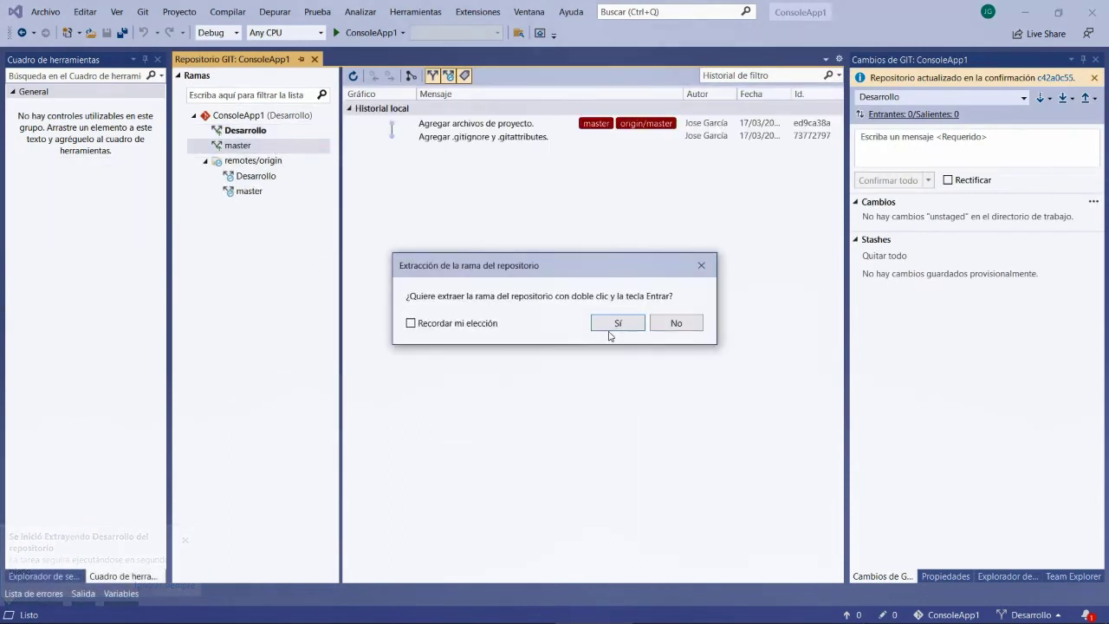
{"action": "left_click", "coordinate": [609, 326]}
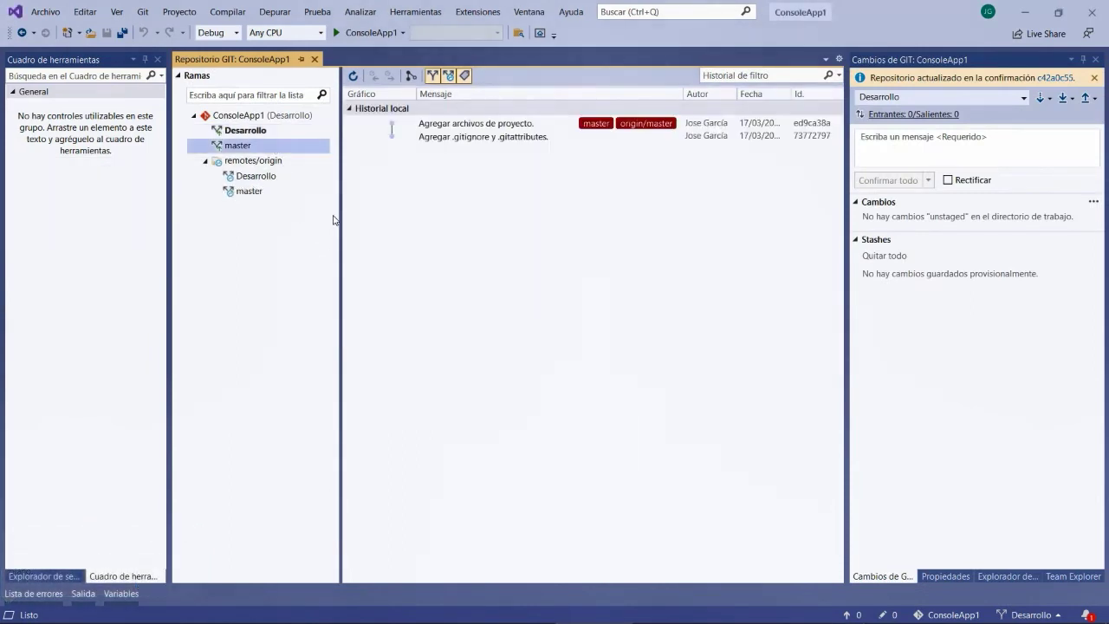
- Merge the local Desarrollo branch into master and confirm the merge
{"action": "right_click", "coordinate": [242, 131]}
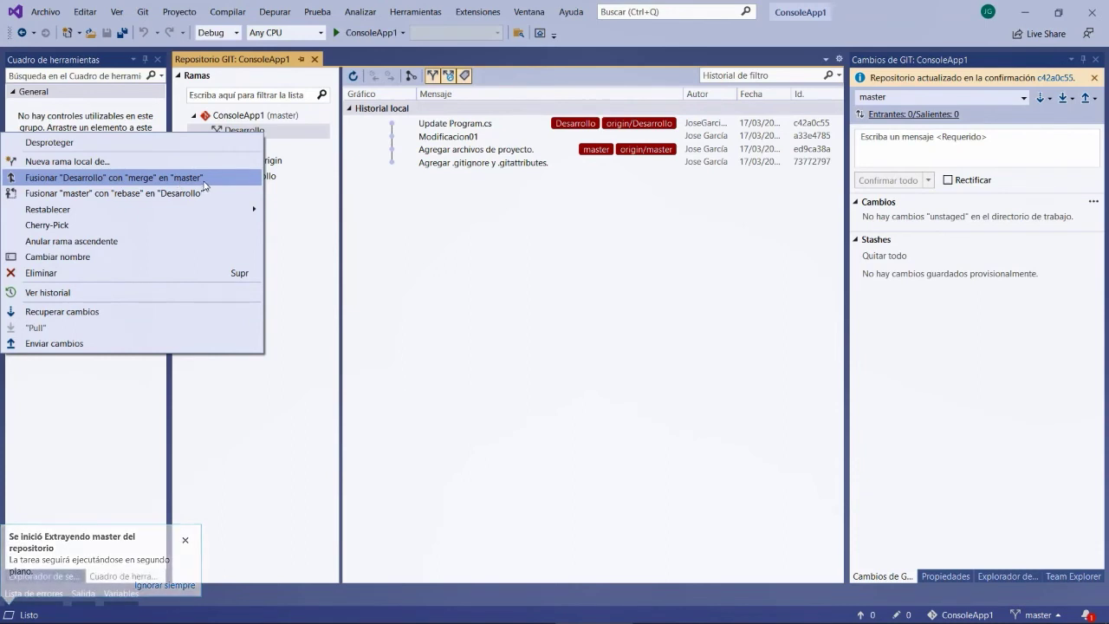
{"action": "left_click", "coordinate": [205, 186]}
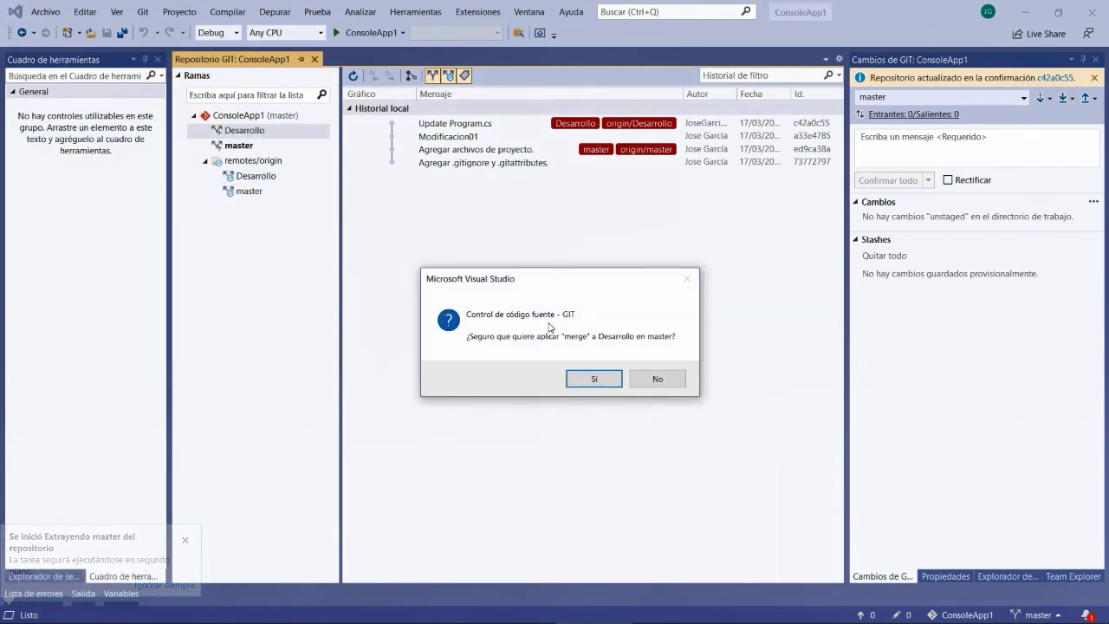
{"action": "left_click", "coordinate": [594, 379]}
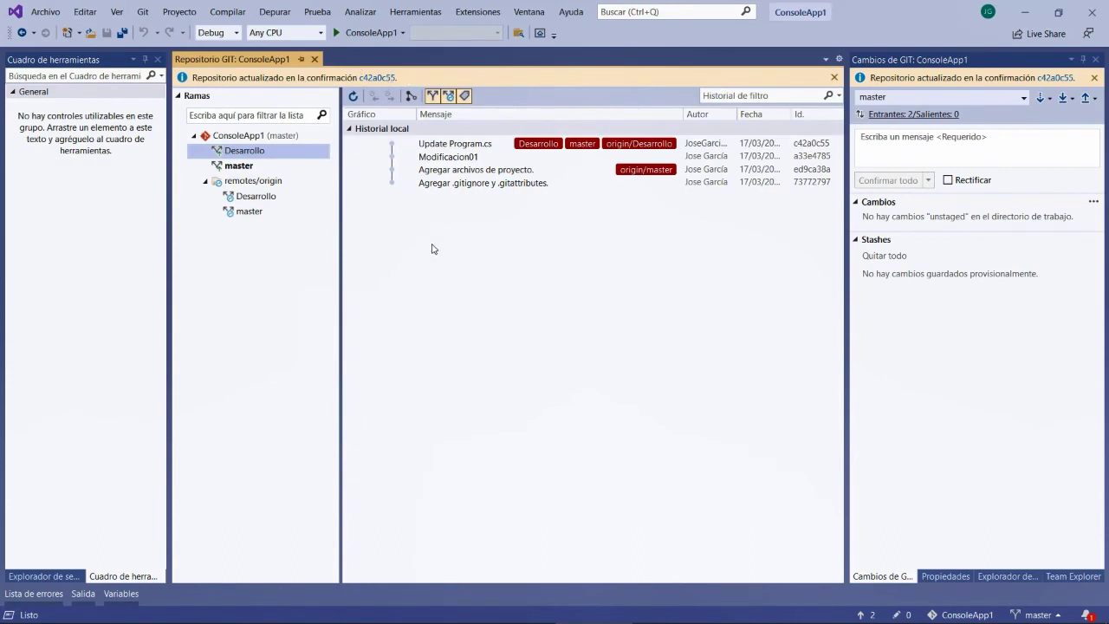
- View the local master branch's commit history with local and remote branch labels toggled off and back on
{"action": "left_click", "coordinate": [251, 171]}
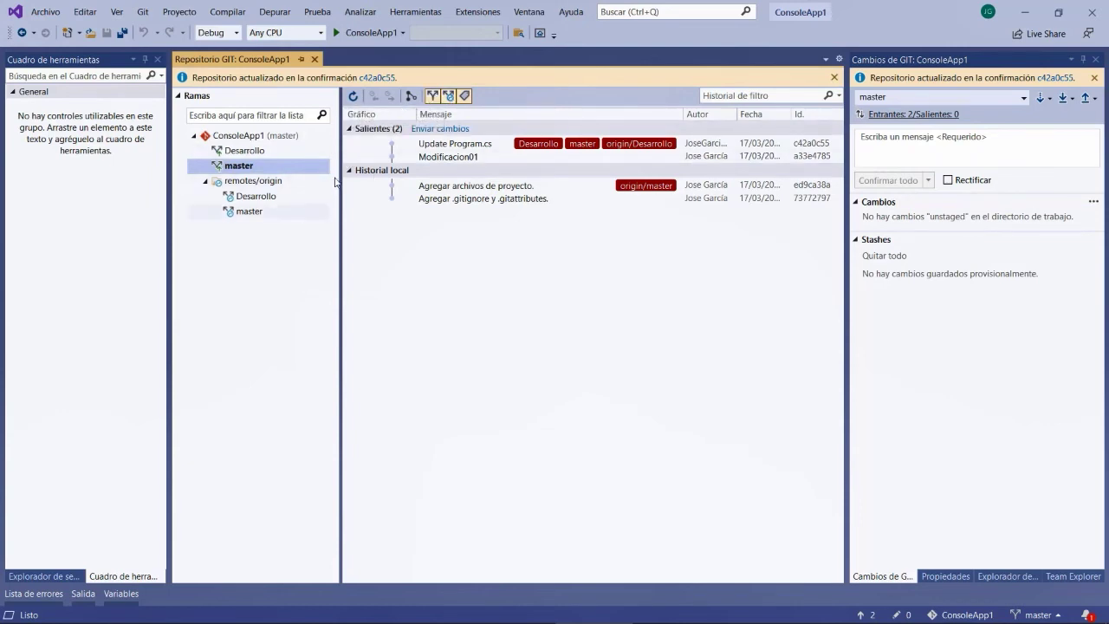
{"action": "left_click", "coordinate": [448, 95]}
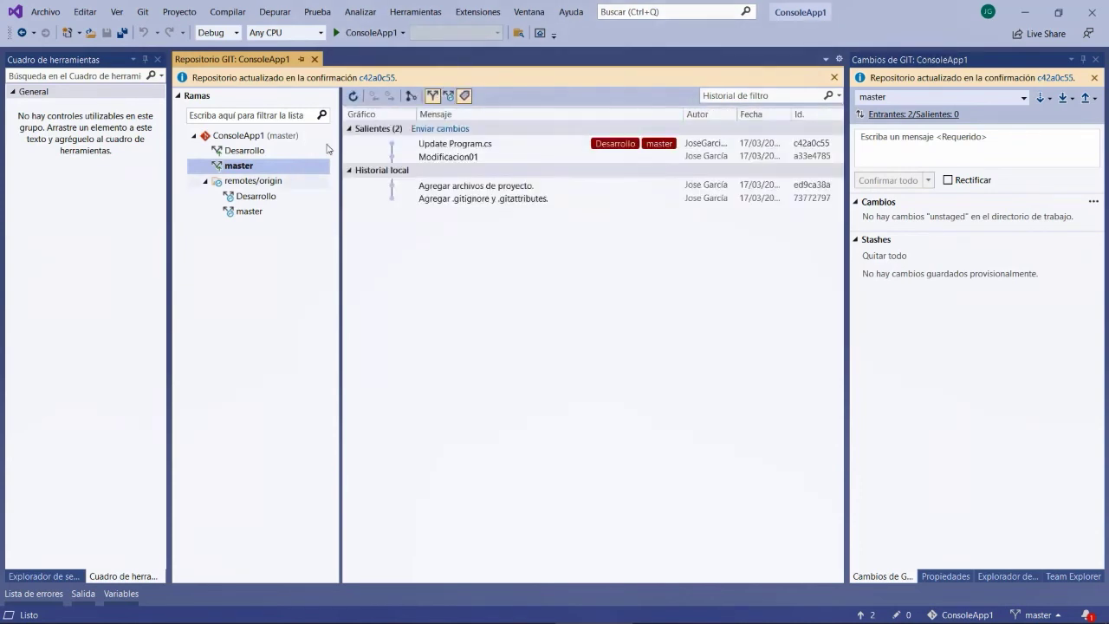
{"action": "left_click", "coordinate": [411, 97]}
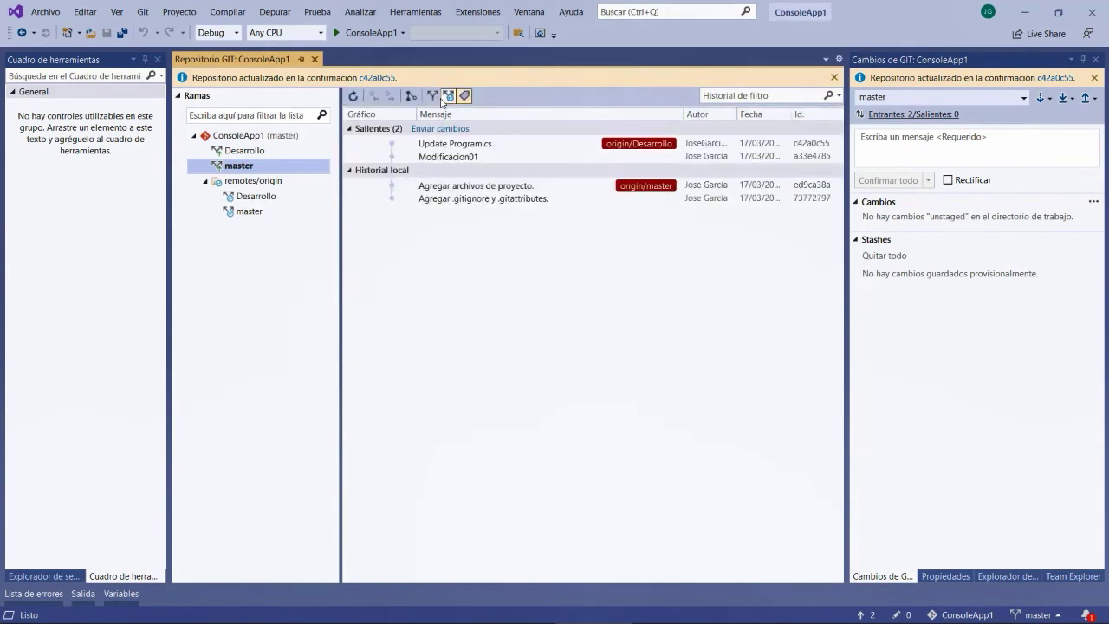
{"action": "left_click", "coordinate": [431, 95]}
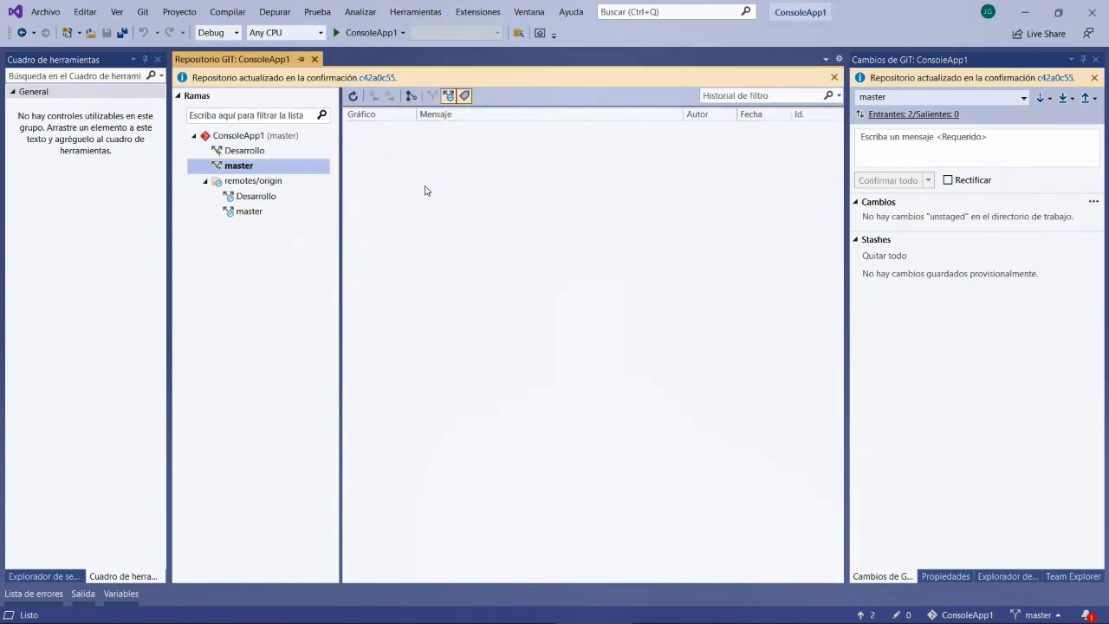
{"action": "left_click", "coordinate": [449, 97]}
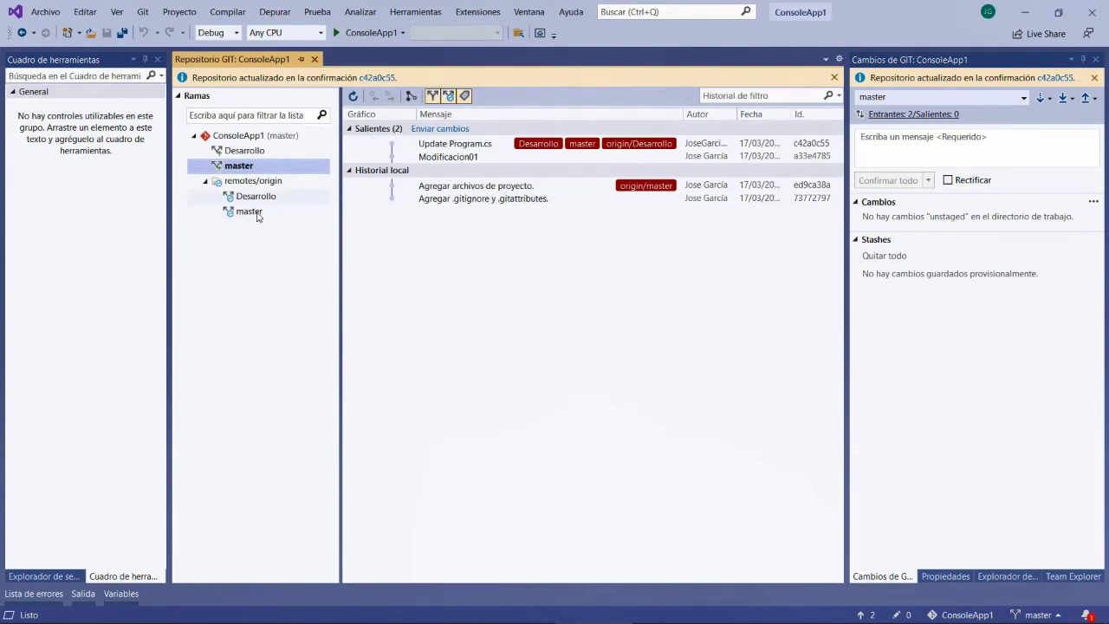
- Compare the commit histories of the local Desarrollo and master branches and check the branch operations available for Desarrollo
{"action": "left_click", "coordinate": [243, 140]}
{"action": "left_click", "coordinate": [241, 165]}
{"action": "left_click", "coordinate": [255, 151]}
{"action": "right_click", "coordinate": [264, 159]}
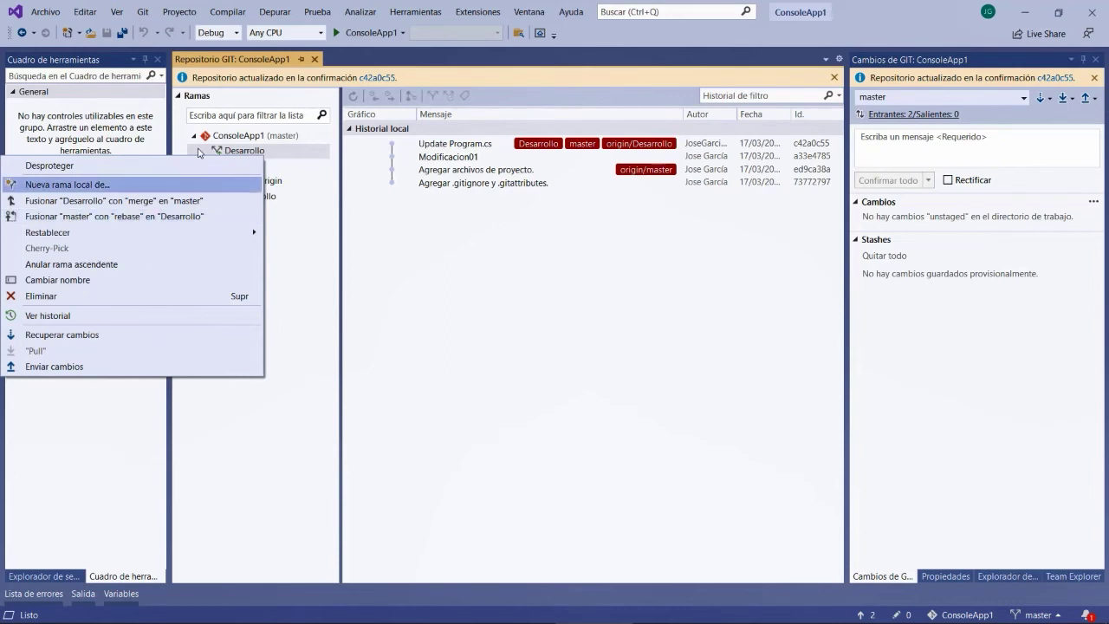
{"action": "key", "text": "Escape"}
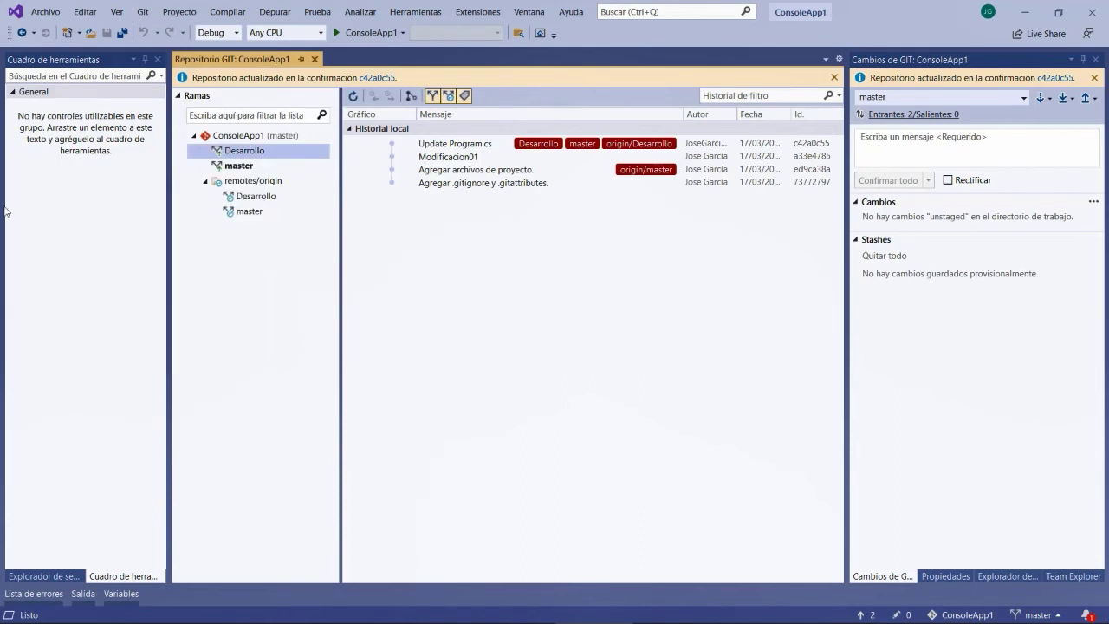
{"action": "left_click", "coordinate": [238, 165]}
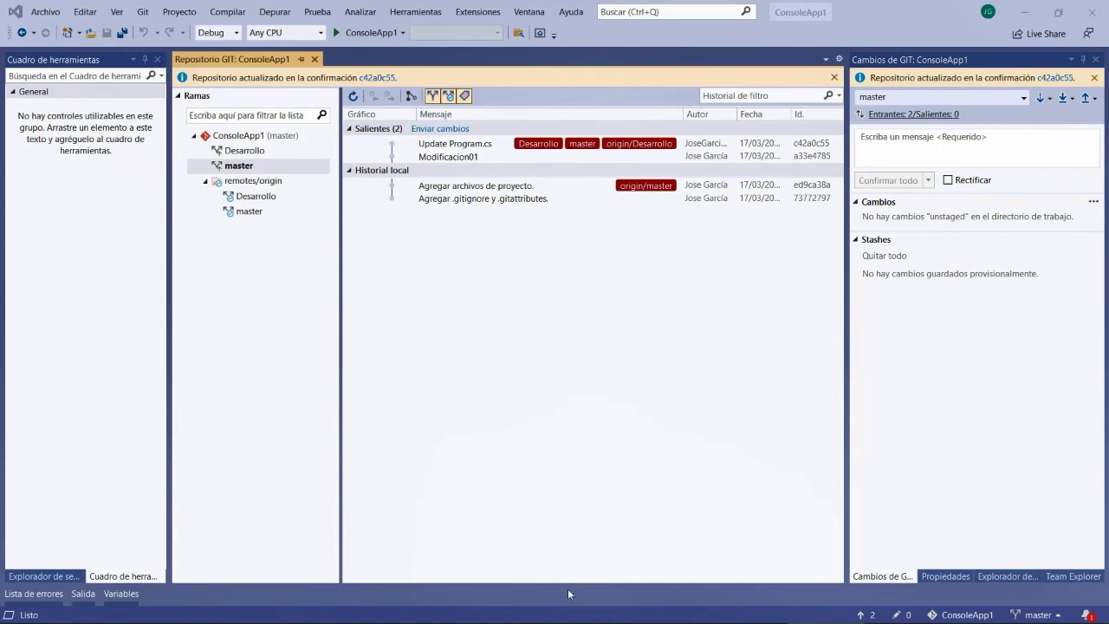
- Switch to Azure DevOps in the browser and open the Parts Unlimited pull request "Added Terms and Conditions for Sale in Layout.cshtml Page"
{"action": "mouse_move", "coordinate": [520, 617]}
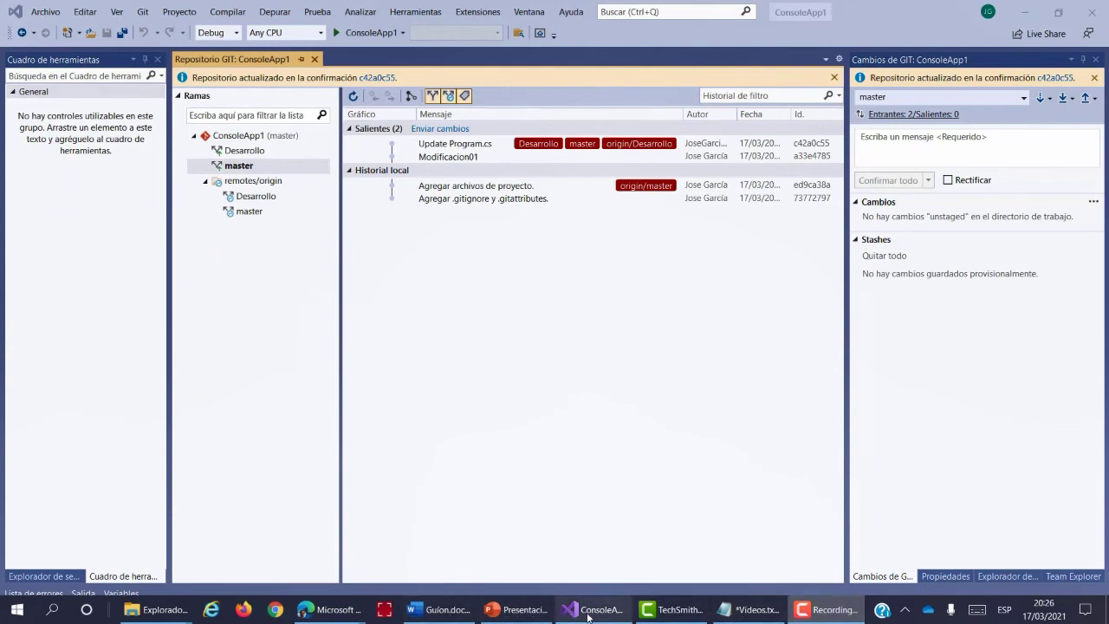
{"action": "mouse_move", "coordinate": [330, 610]}
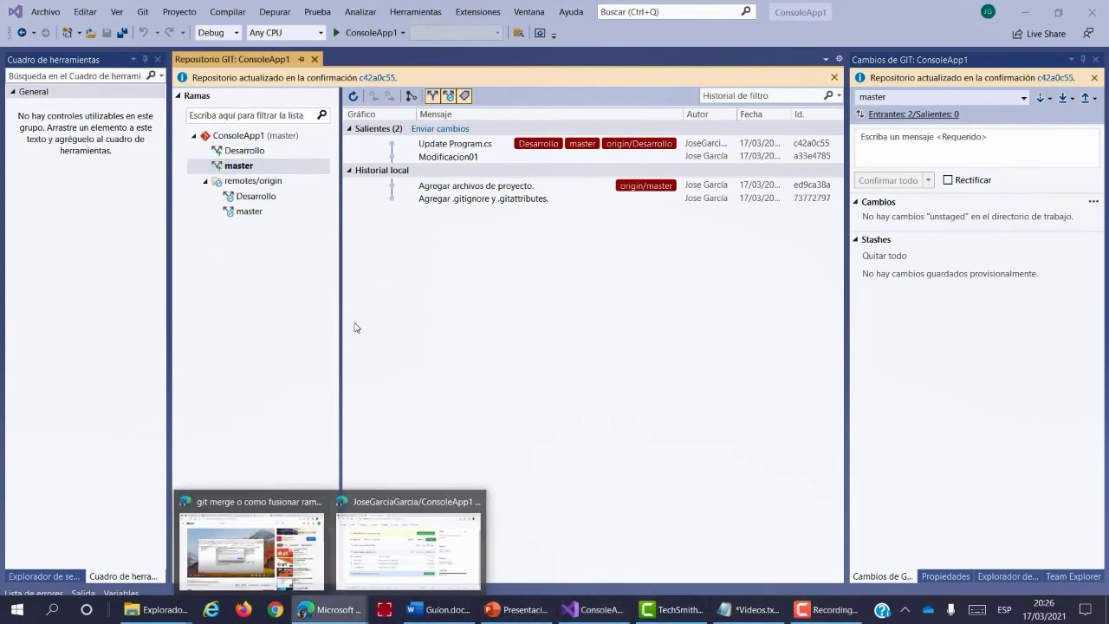
{"action": "left_click", "coordinate": [409, 541]}
{"action": "left_click", "coordinate": [108, 22]}
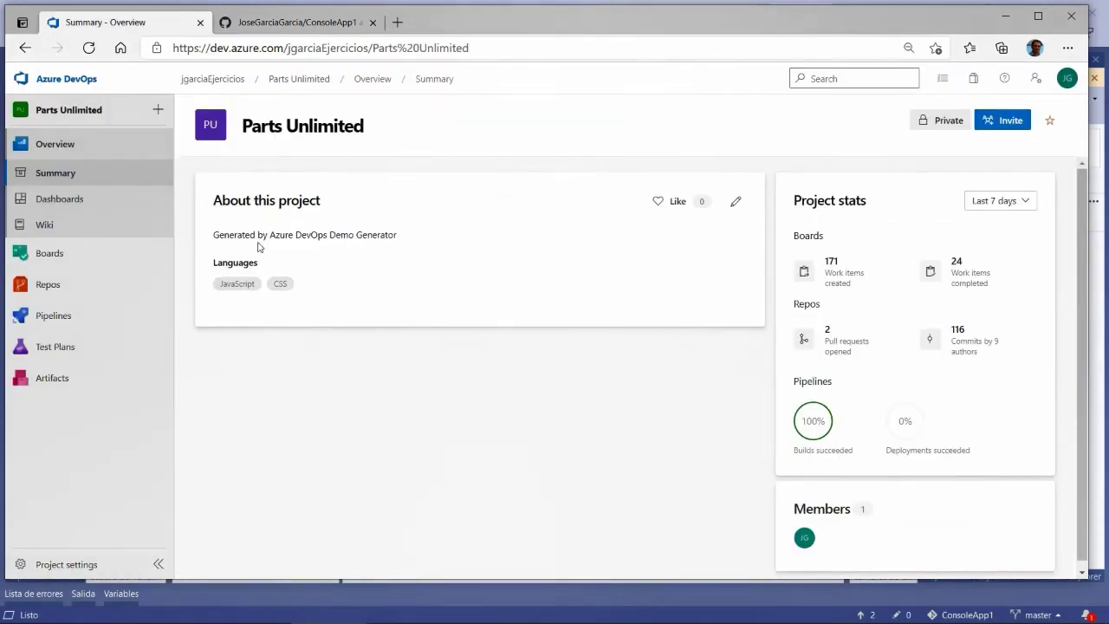
{"action": "left_click", "coordinate": [58, 283]}
{"action": "left_click", "coordinate": [54, 364]}
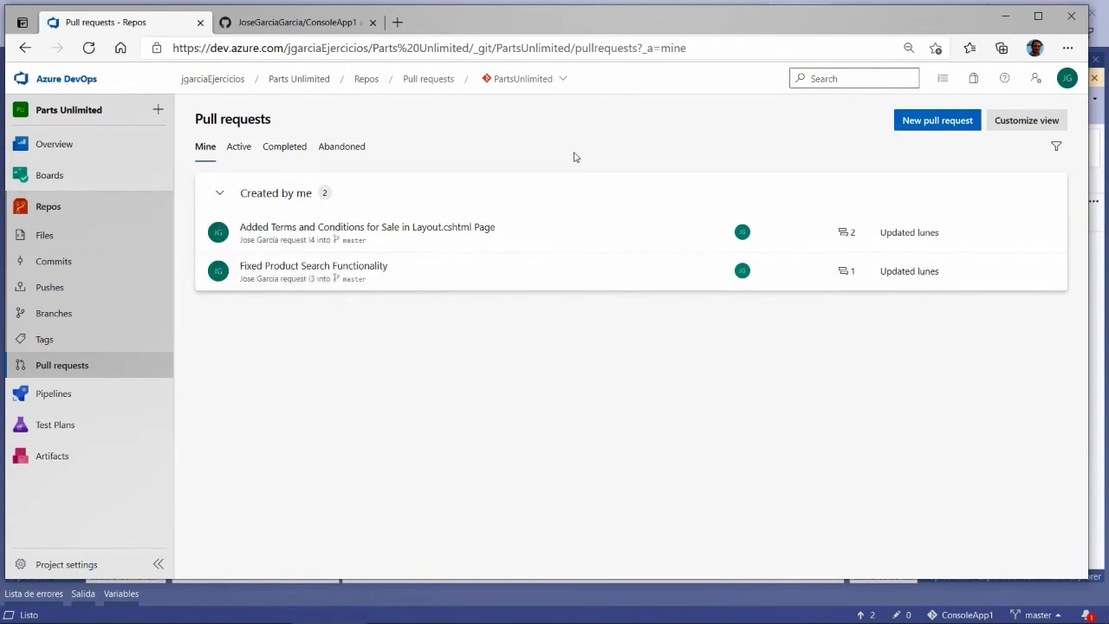
{"action": "left_click", "coordinate": [541, 231]}
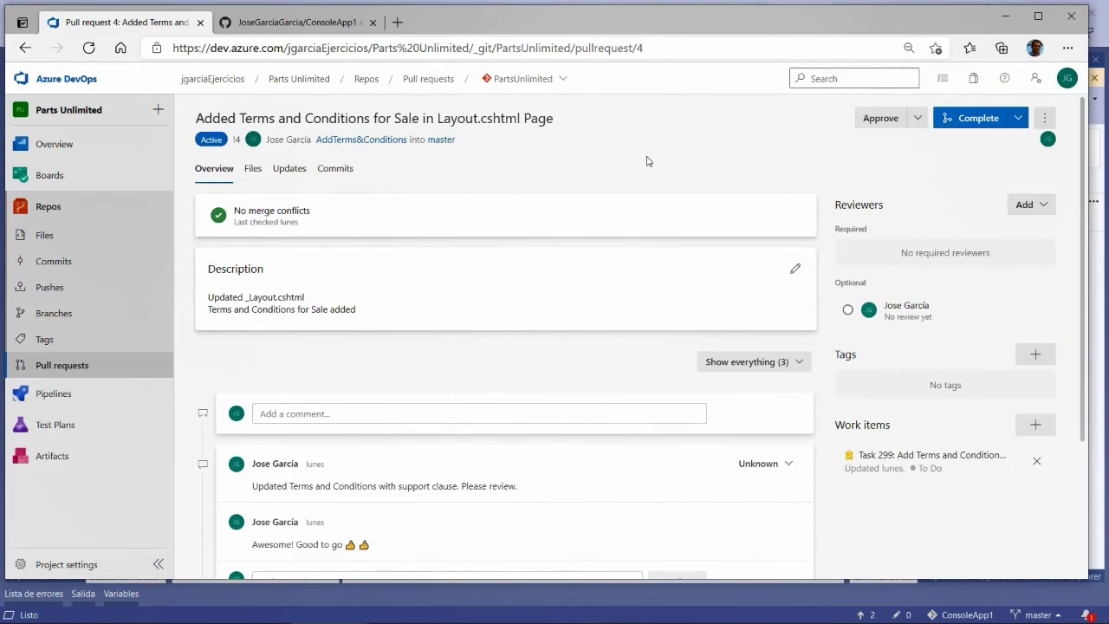
- Review the pull request's overview, including its merge status, description, comments, reviewers and linked work item
{"action": "scroll", "coordinate": [957, 258], "scroll_direction": "down", "scroll_amount": 1}
{"action": "scroll", "coordinate": [751, 216], "scroll_direction": "up", "scroll_amount": 1}
{"action": "scroll", "coordinate": [511, 169], "scroll_direction": "down", "scroll_amount": 2}
{"action": "scroll", "coordinate": [614, 182], "scroll_direction": "up", "scroll_amount": 2}
{"action": "scroll", "coordinate": [390, 234], "scroll_direction": "down", "scroll_amount": 1}
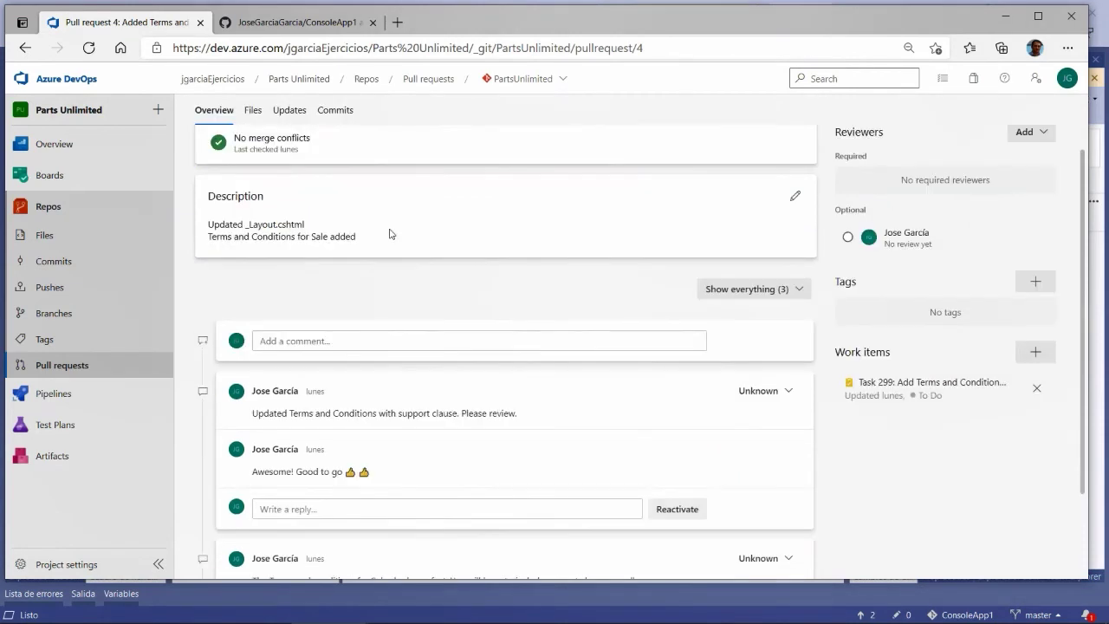
{"action": "scroll", "coordinate": [537, 223], "scroll_direction": "up", "scroll_amount": 1}
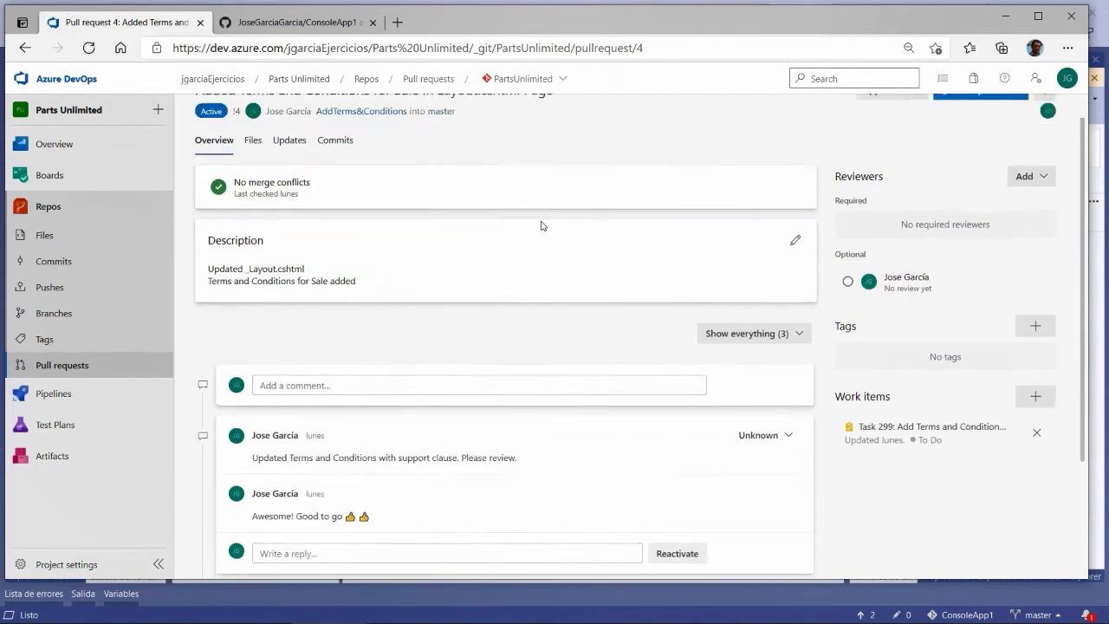
{"action": "scroll", "coordinate": [471, 251], "scroll_direction": "down", "scroll_amount": 1}
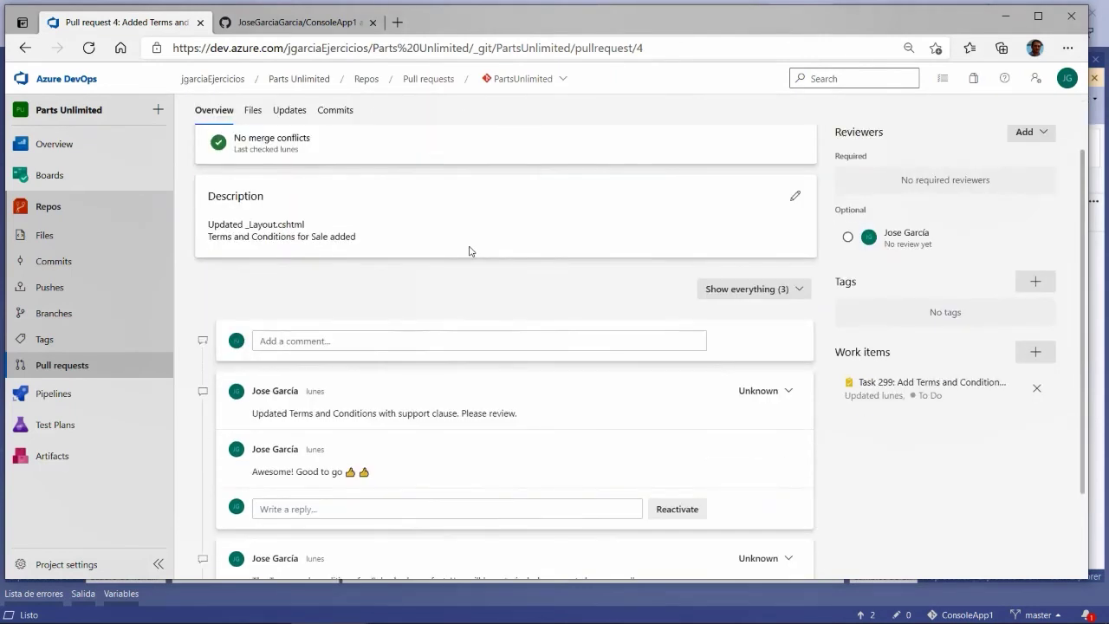
{"action": "scroll", "coordinate": [469, 250], "scroll_direction": "down", "scroll_amount": 2}
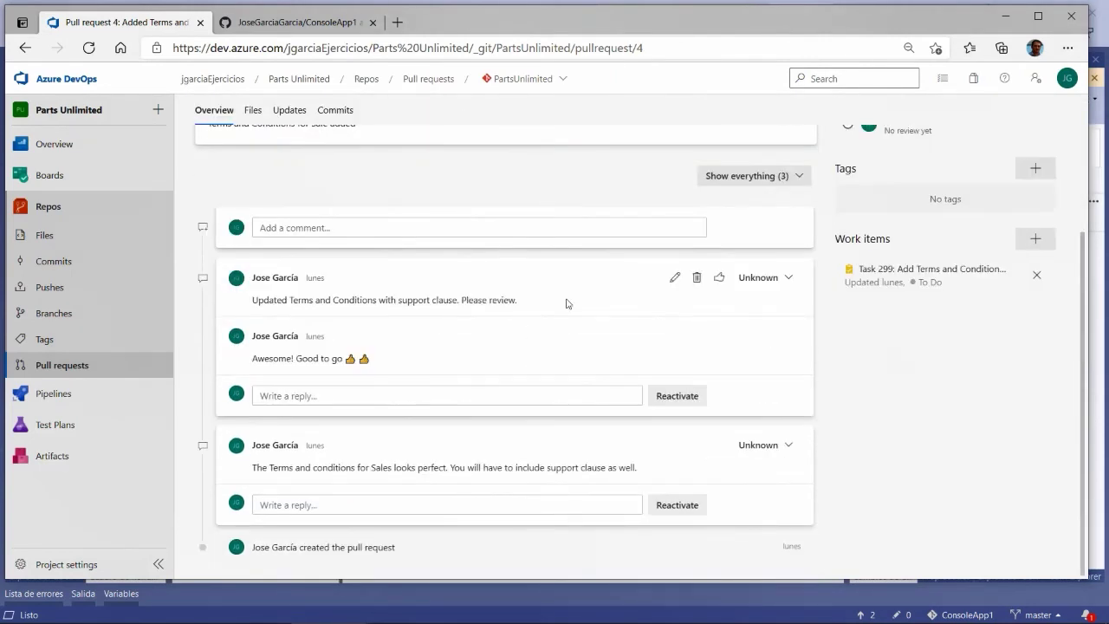
{"action": "scroll", "coordinate": [598, 308], "scroll_direction": "up", "scroll_amount": 3}
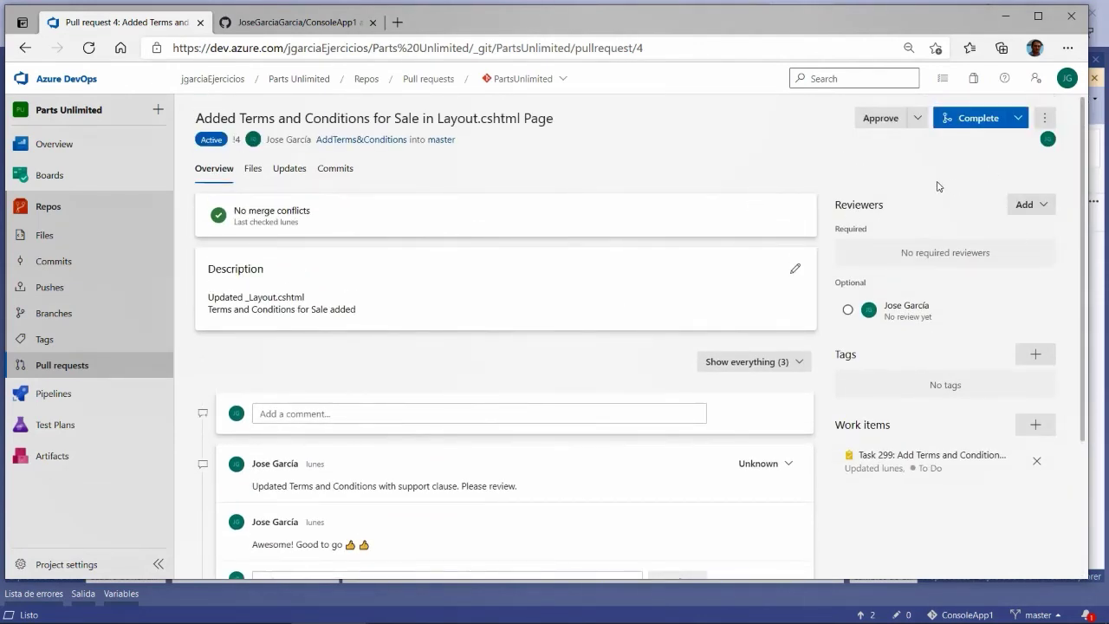
- Try to assign another person as an optional reviewer of the pull request
{"action": "scroll", "coordinate": [944, 191], "scroll_direction": "down", "scroll_amount": 1}
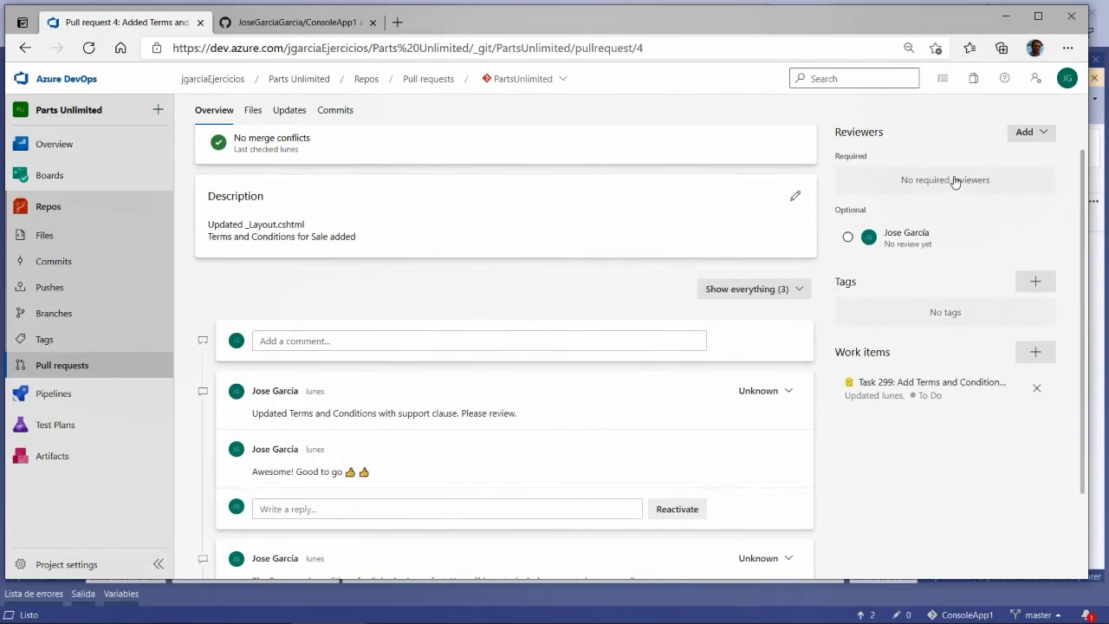
{"action": "left_click", "coordinate": [1046, 137]}
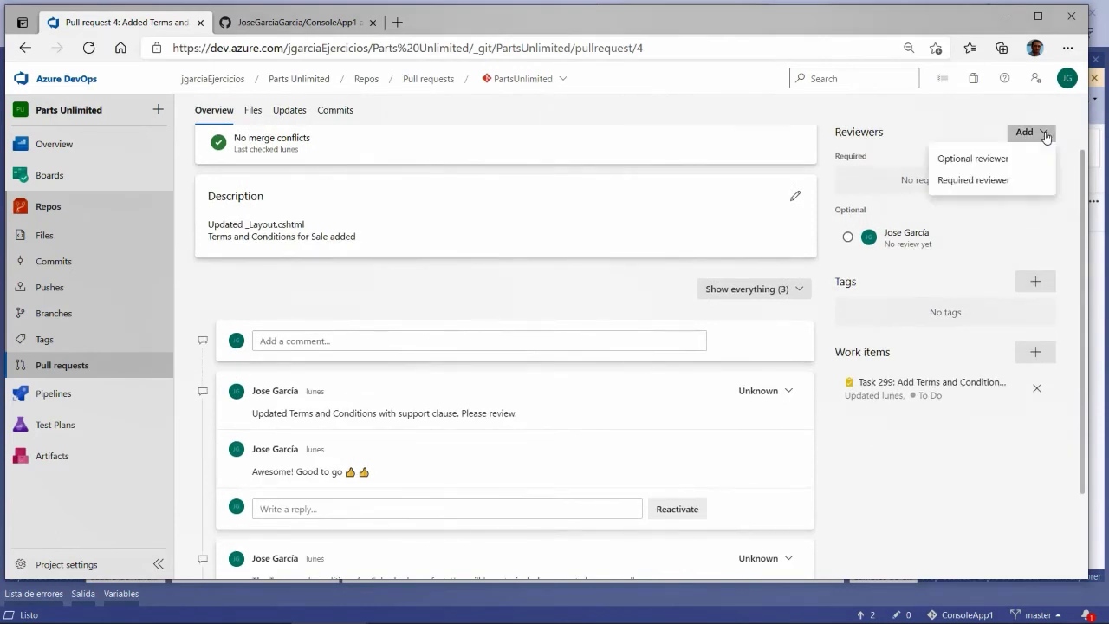
{"action": "left_click", "coordinate": [961, 159]}
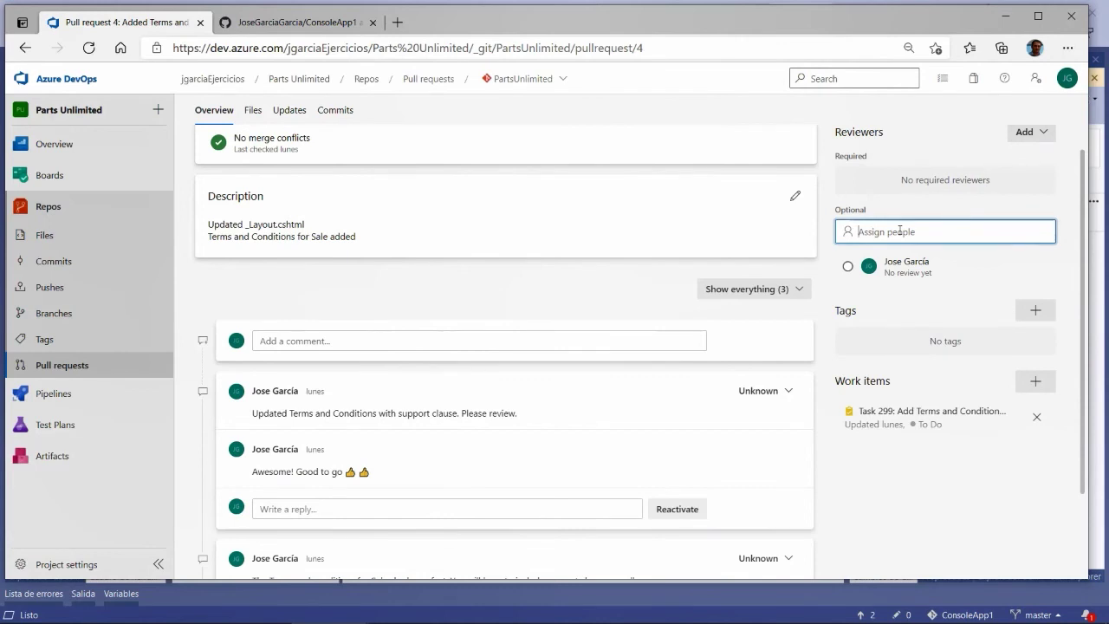
{"action": "type", "text": "j."}
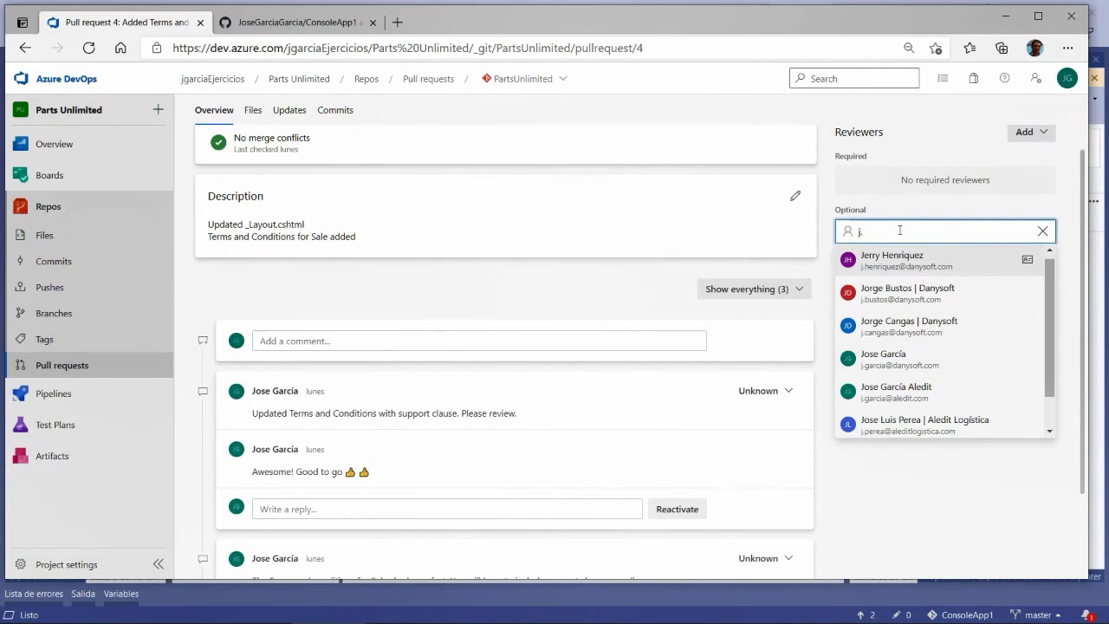
{"action": "left_click", "coordinate": [902, 261]}
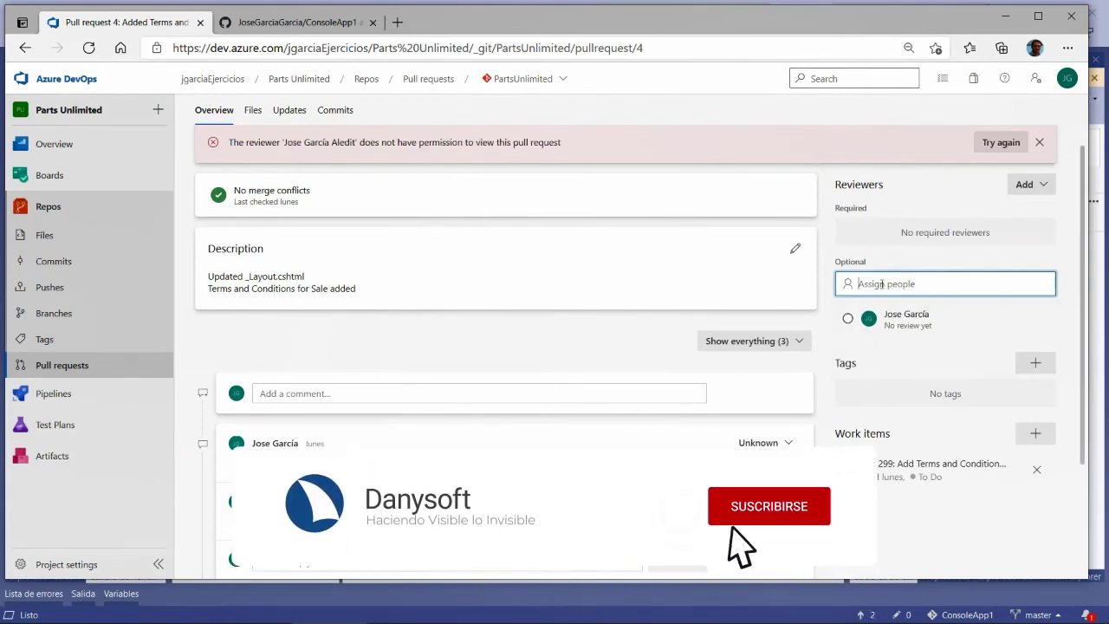
{"action": "left_click", "coordinate": [952, 285]}
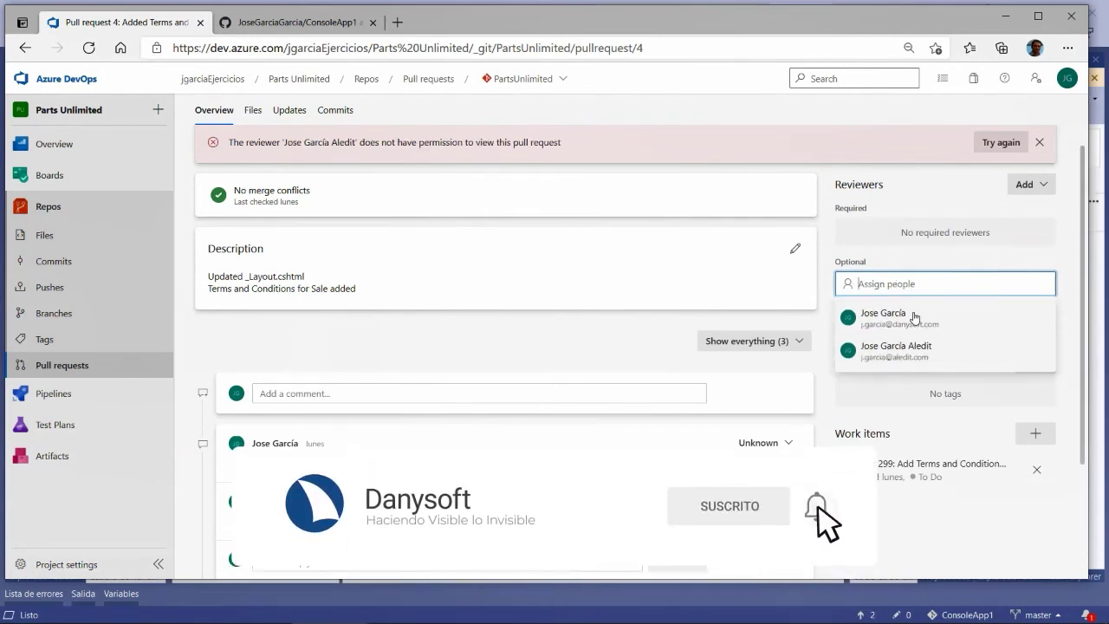
{"action": "left_click", "coordinate": [888, 315]}
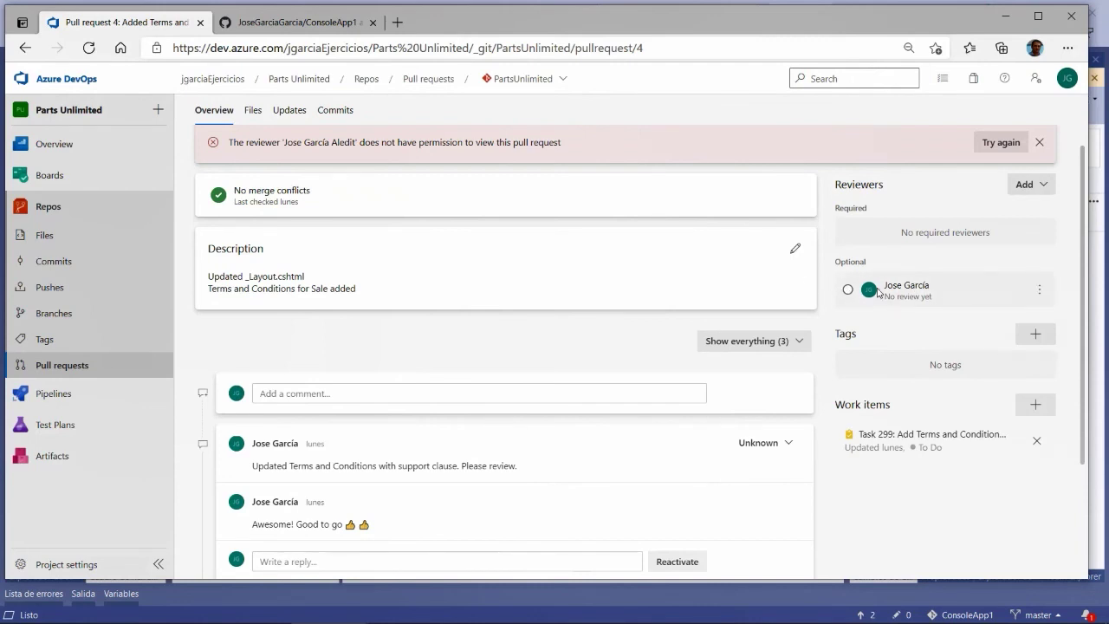
{"action": "left_click", "coordinate": [1039, 183]}
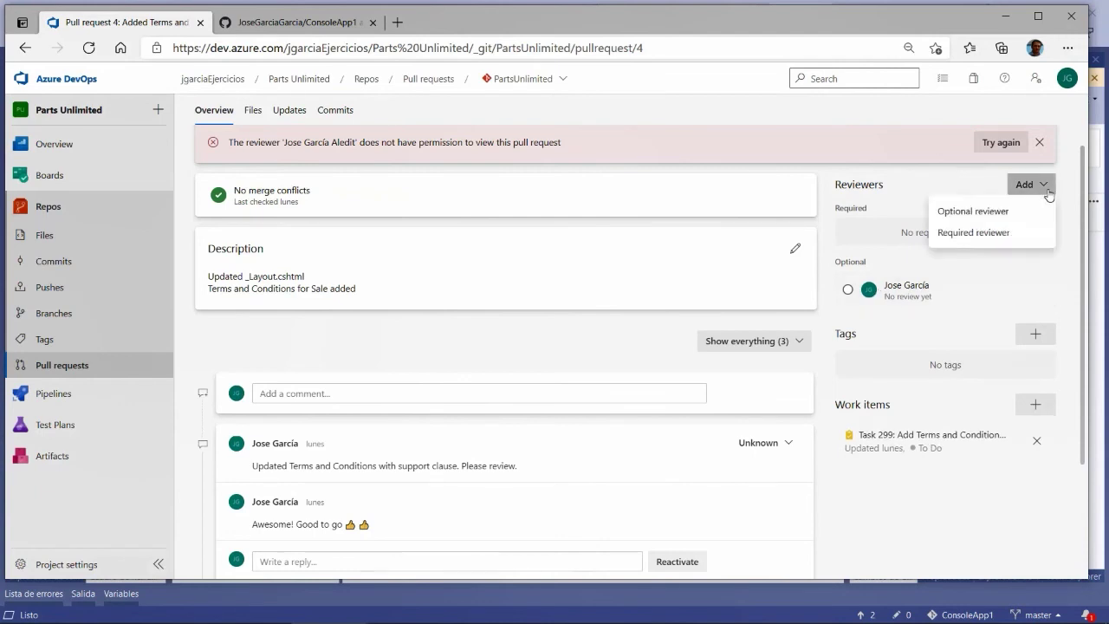
{"action": "left_click", "coordinate": [962, 210]}
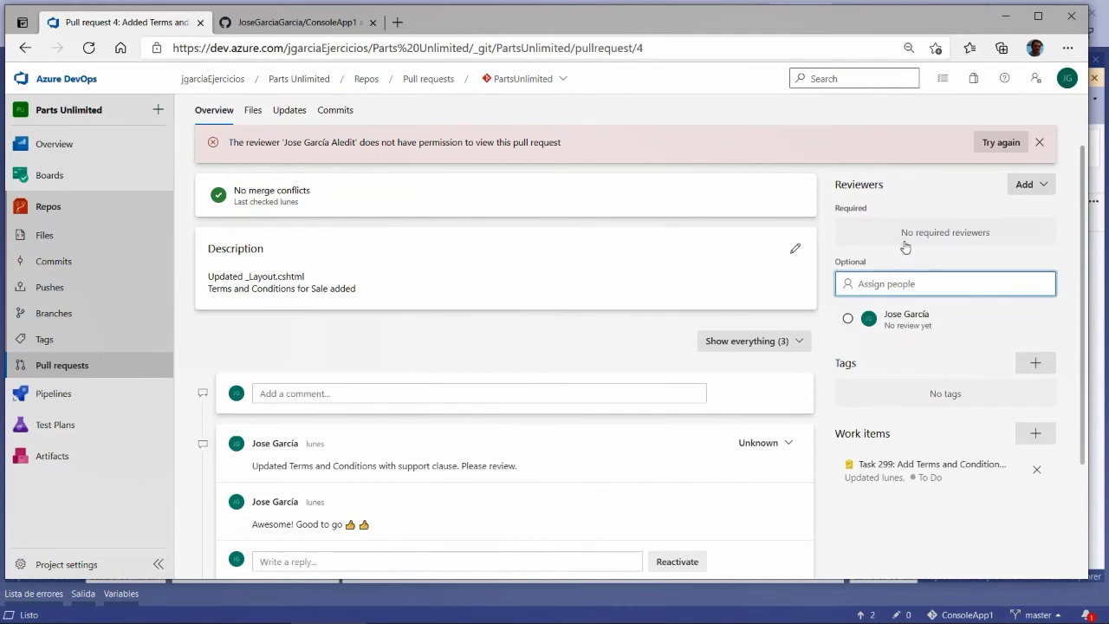
{"action": "left_click", "coordinate": [935, 236]}
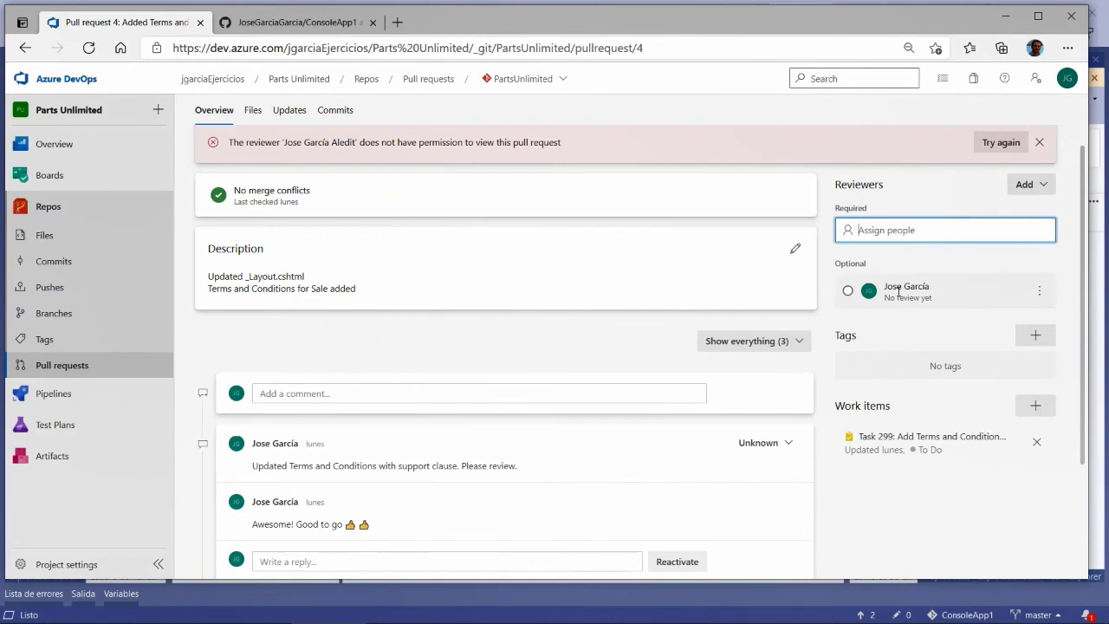
- Make the pull request's optional reviewer required and highlight the resulting approval requirement
{"action": "left_click", "coordinate": [1042, 292]}
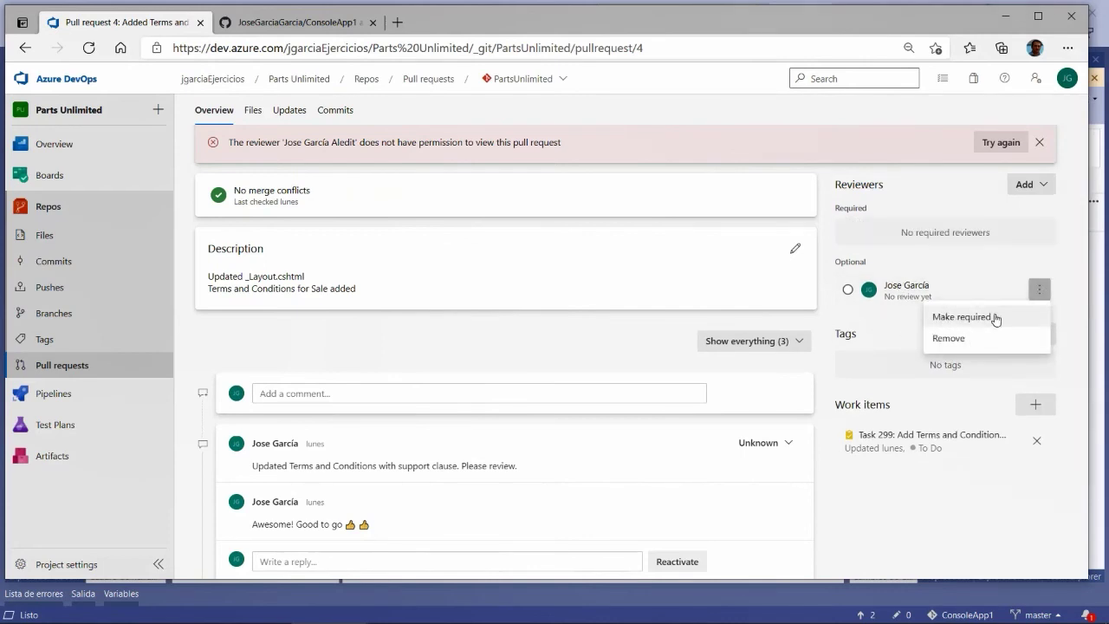
{"action": "left_click", "coordinate": [947, 319]}
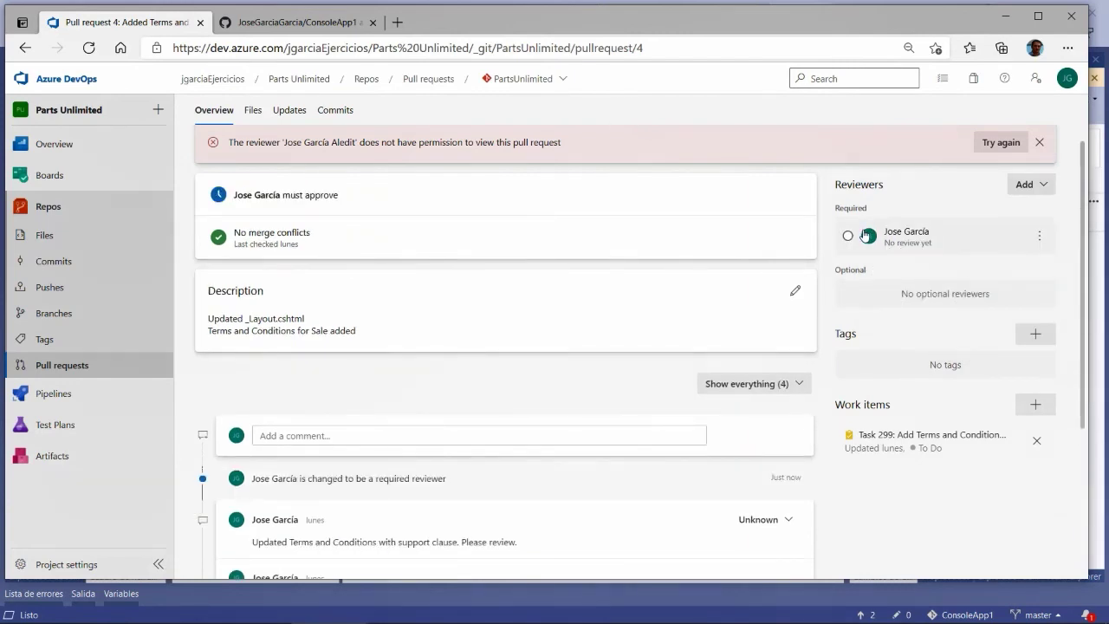
{"action": "left_click_drag", "start_coordinate": [275, 195], "coordinate": [349, 200]}
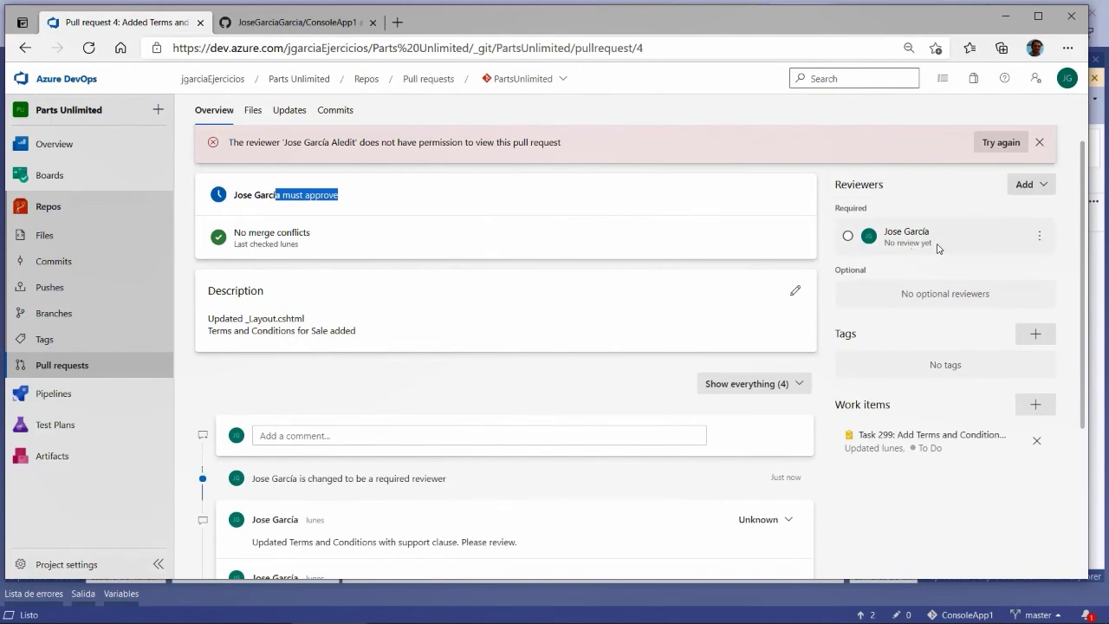
- Change the pull request's required reviewer back to optional and check the options available for that reviewer
{"action": "left_click", "coordinate": [1038, 235]}
{"action": "left_click", "coordinate": [952, 270]}
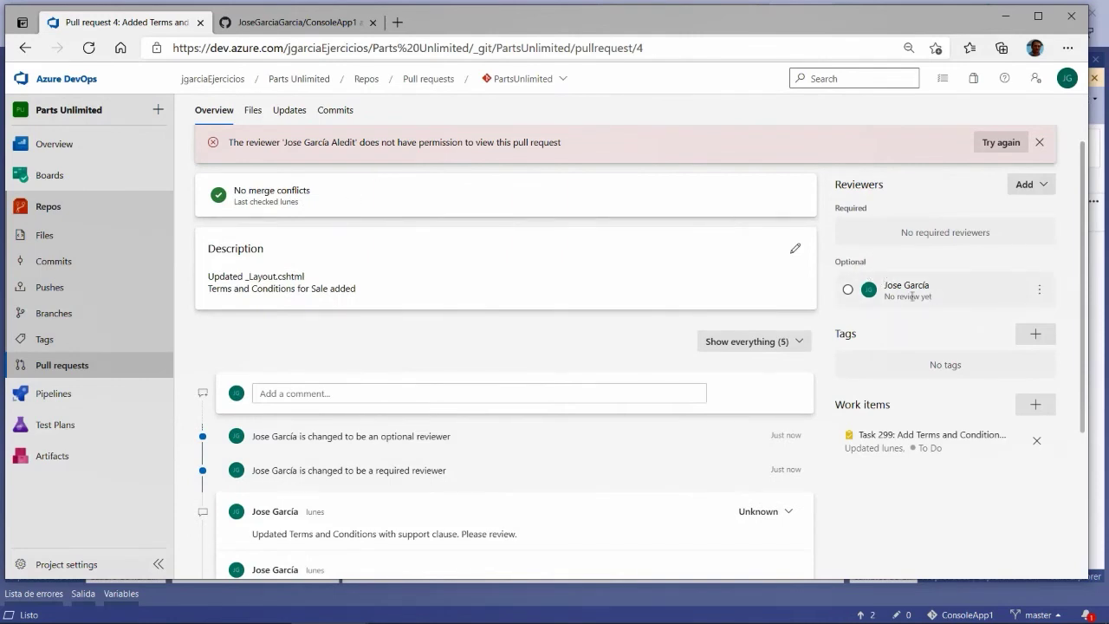
{"action": "scroll", "coordinate": [910, 311], "scroll_direction": "down", "scroll_amount": 2}
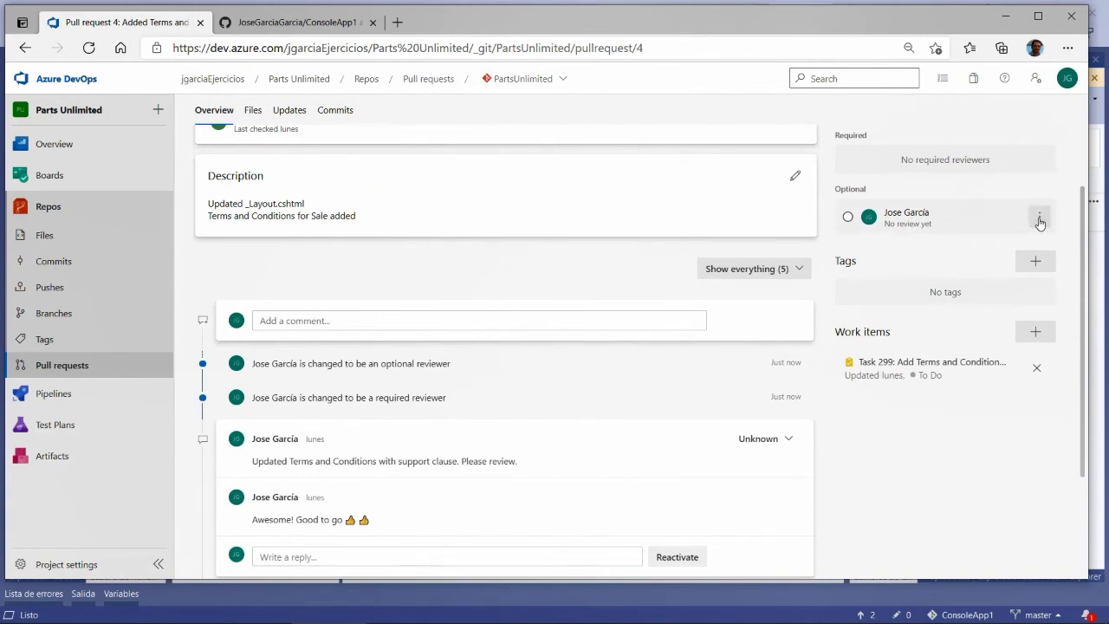
{"action": "left_click", "coordinate": [1039, 217]}
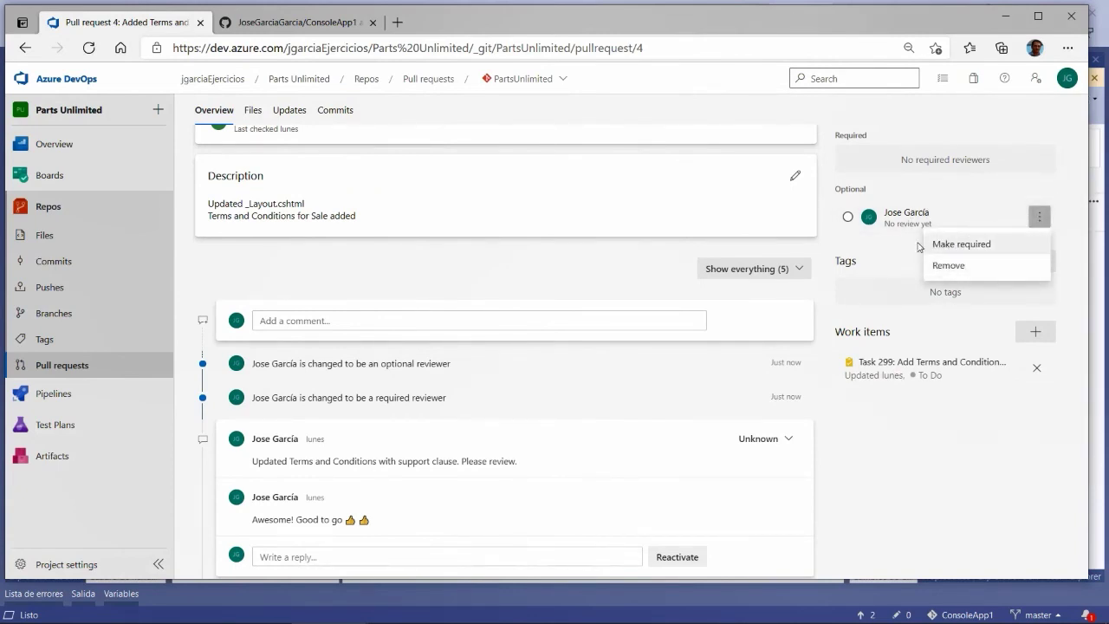
{"action": "left_click", "coordinate": [890, 225]}
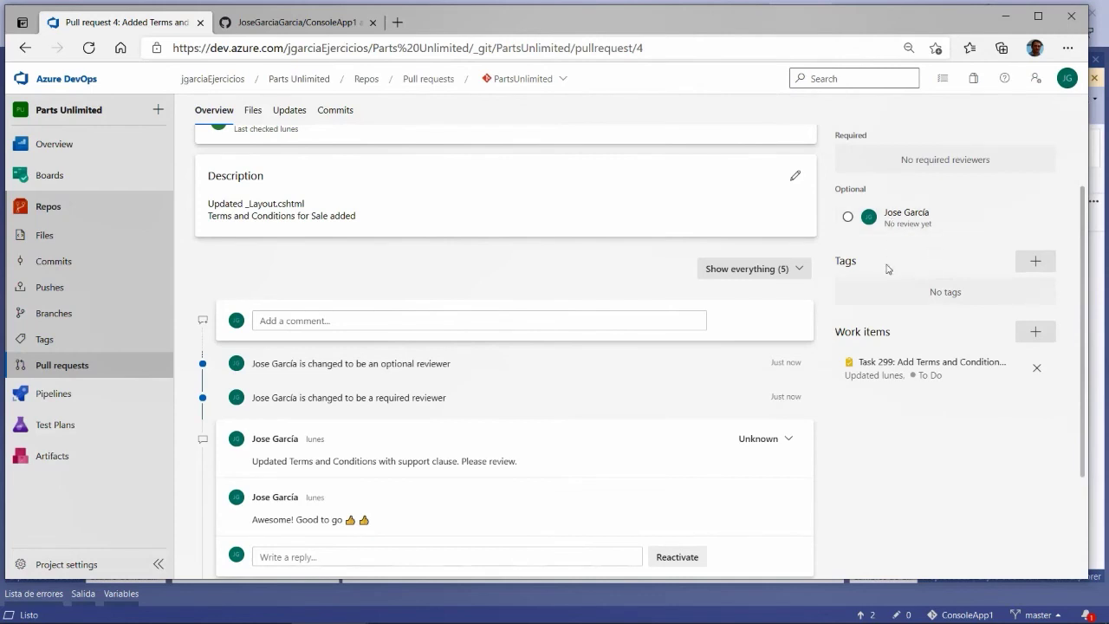
{"action": "scroll", "coordinate": [903, 294], "scroll_direction": "down", "scroll_amount": 1}
{"action": "left_click", "coordinate": [1034, 188]}
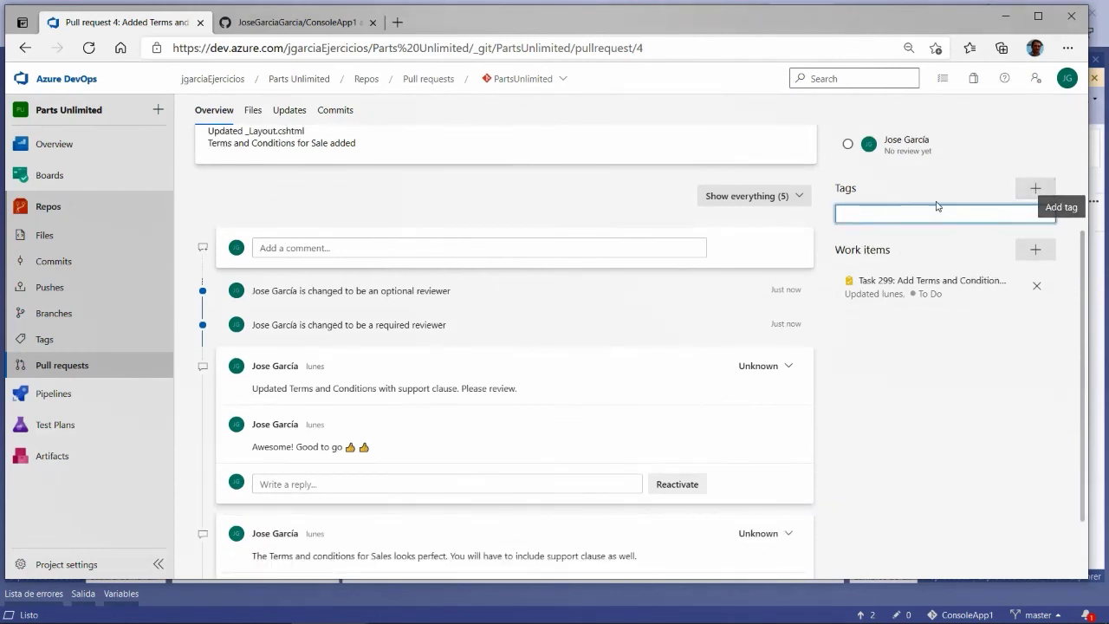
{"action": "left_click", "coordinate": [837, 263]}
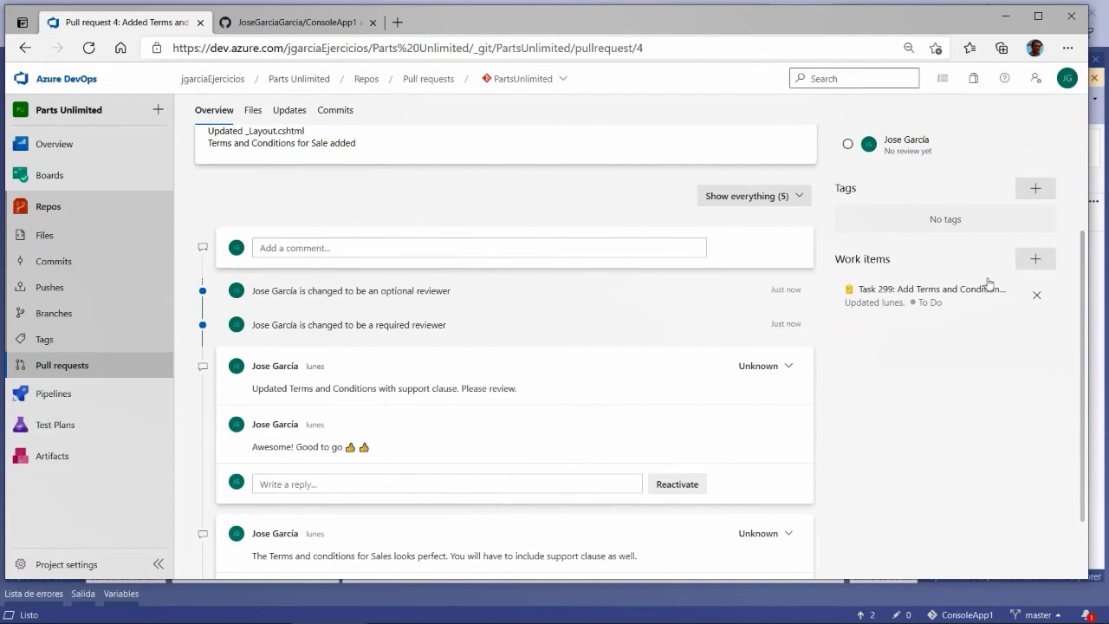
- Link Bug 391 to the pull request as a work item and remove that link again
{"action": "left_click", "coordinate": [1033, 261]}
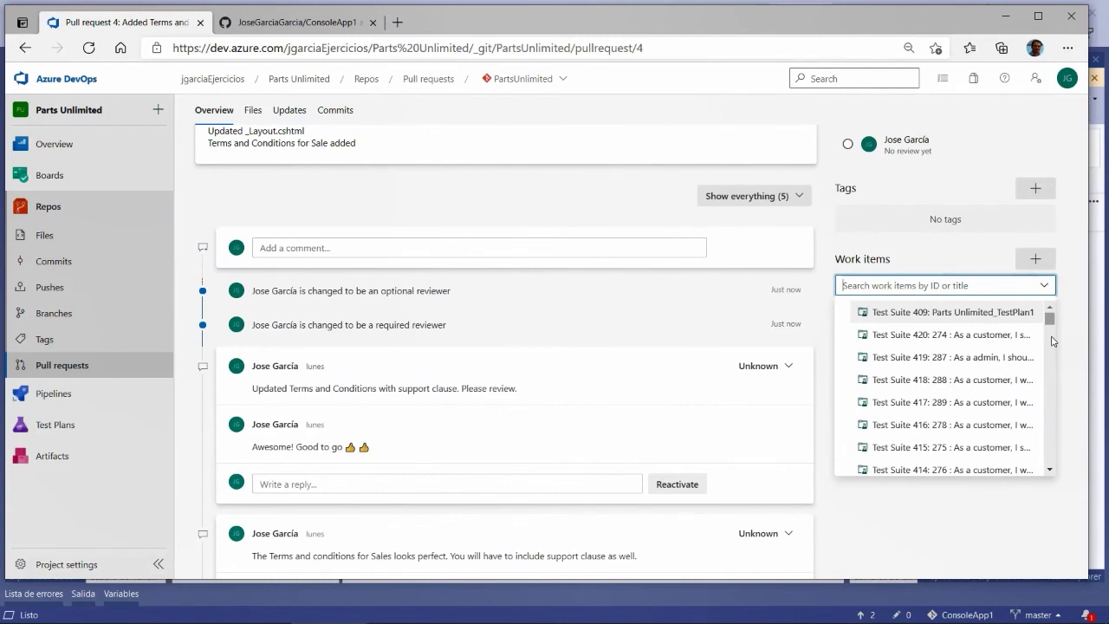
{"action": "scroll", "coordinate": [981, 382], "scroll_direction": "down", "scroll_amount": 1}
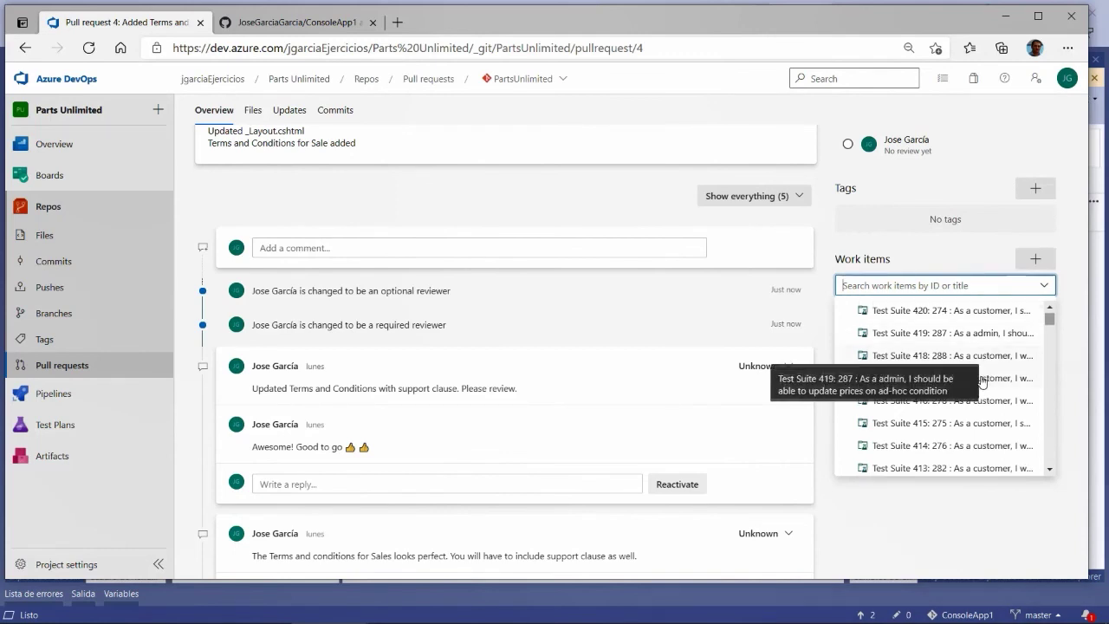
{"action": "scroll", "coordinate": [982, 381], "scroll_direction": "down", "scroll_amount": 3}
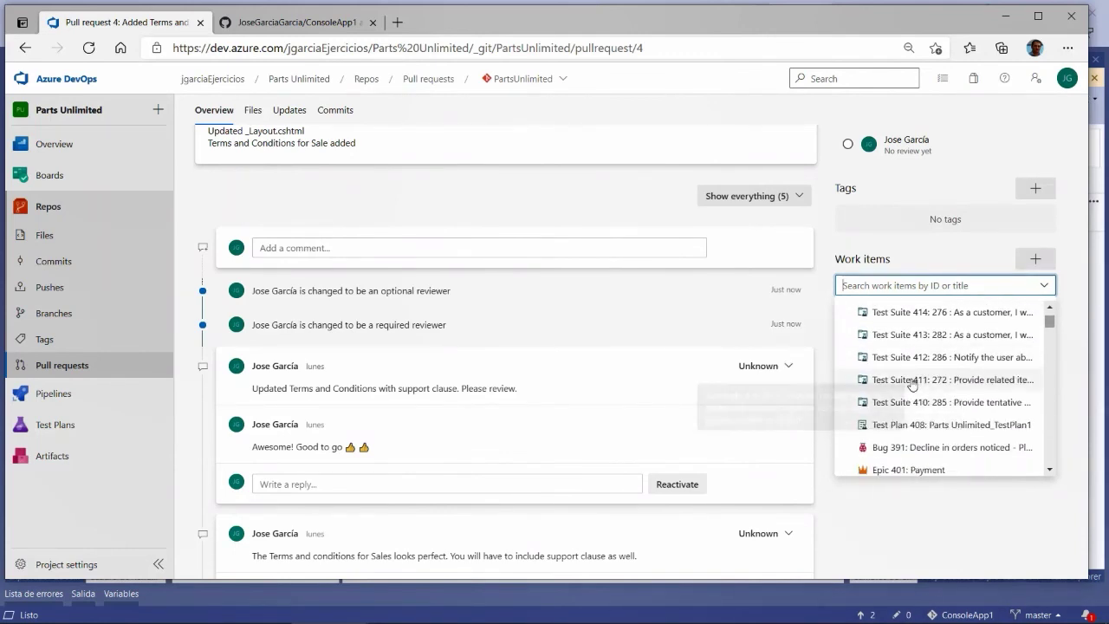
{"action": "scroll", "coordinate": [949, 459], "scroll_direction": "down", "scroll_amount": 1}
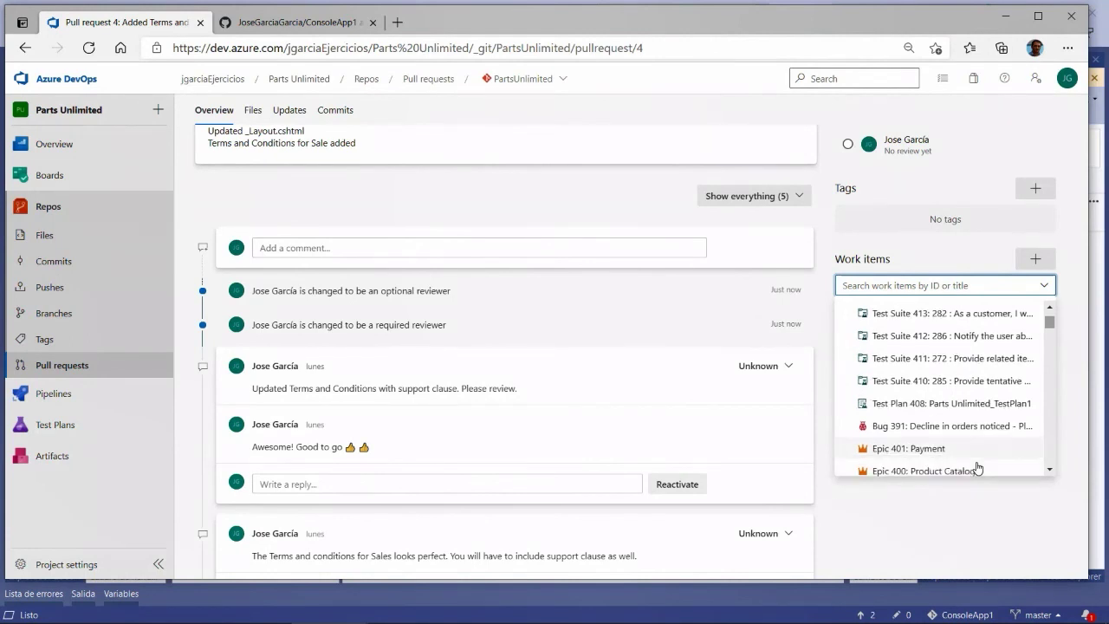
{"action": "left_click", "coordinate": [949, 424]}
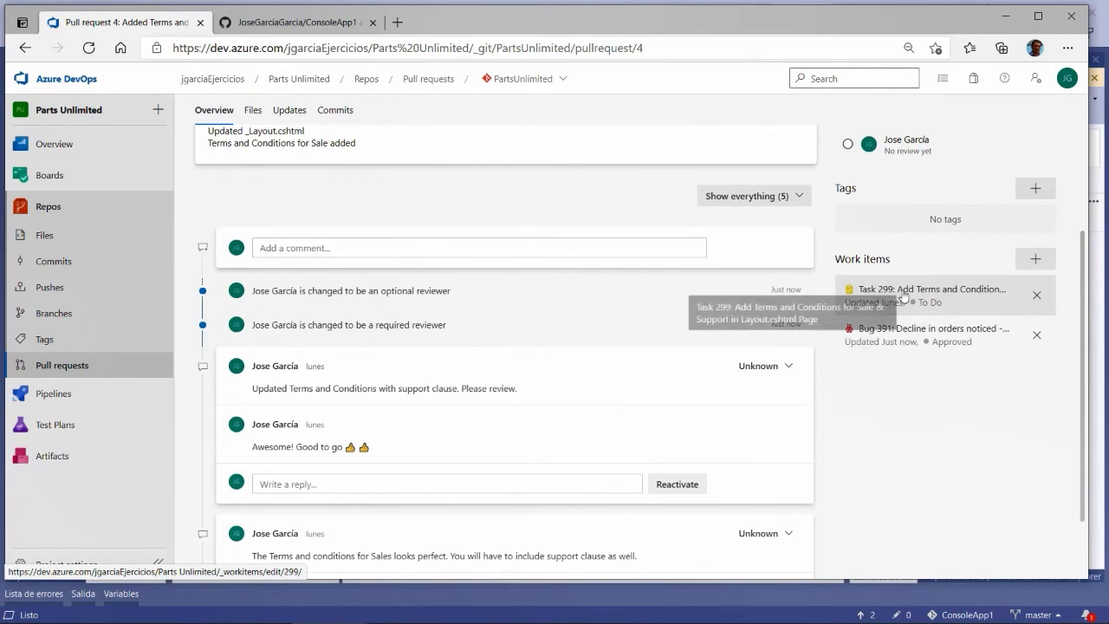
{"action": "left_click", "coordinate": [1036, 335]}
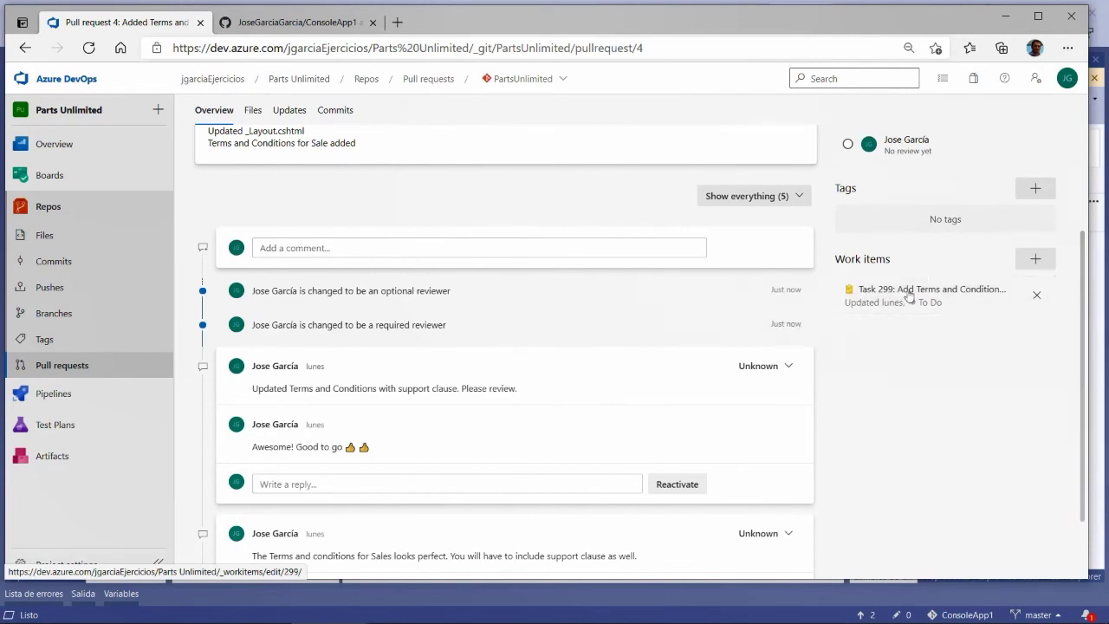
- View the linked work item Task 299 and return to the repository's list of pull requests
{"action": "left_click", "coordinate": [926, 296]}
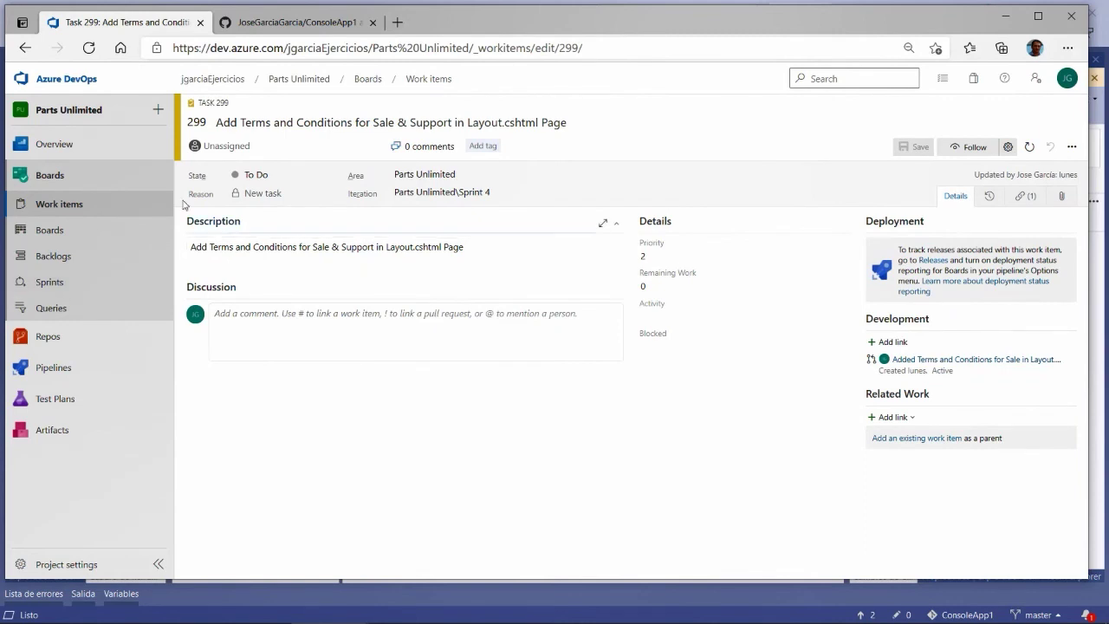
{"action": "left_click", "coordinate": [101, 350]}
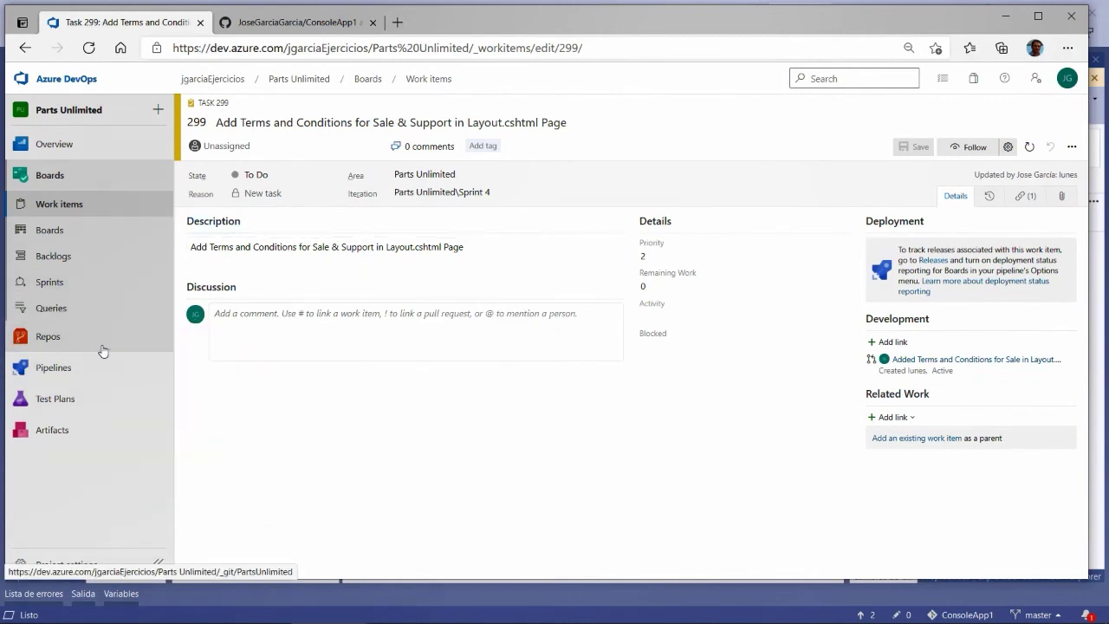
{"action": "left_click", "coordinate": [92, 364]}
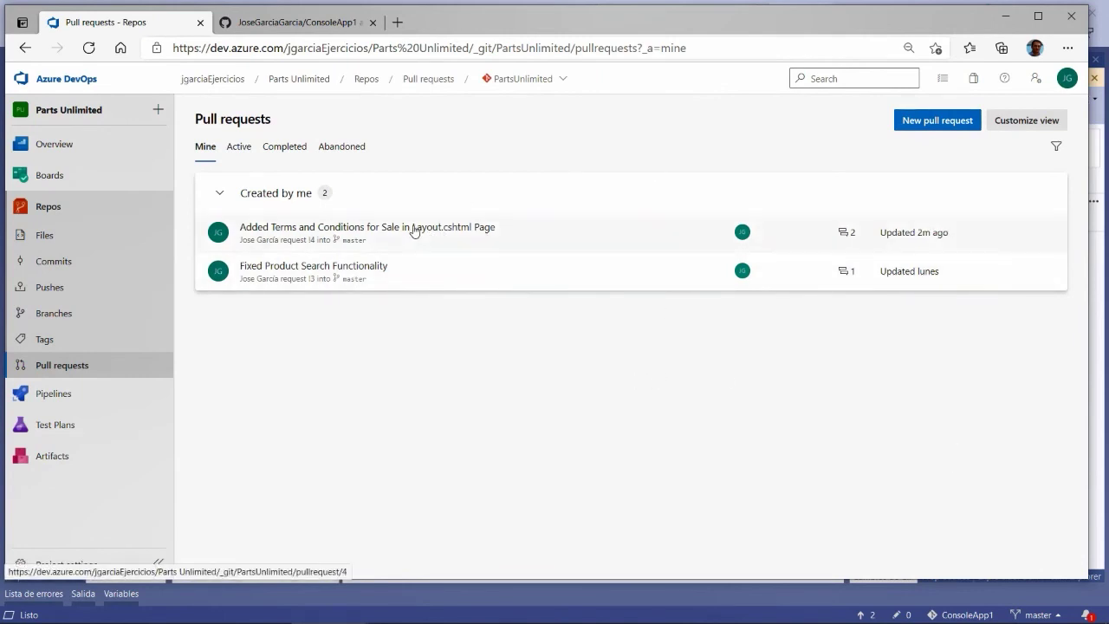
- Switch to GitHub and open Program.cs from the ConsoleApp1 folder on the Desarrollo branch
{"action": "left_click", "coordinate": [283, 25]}
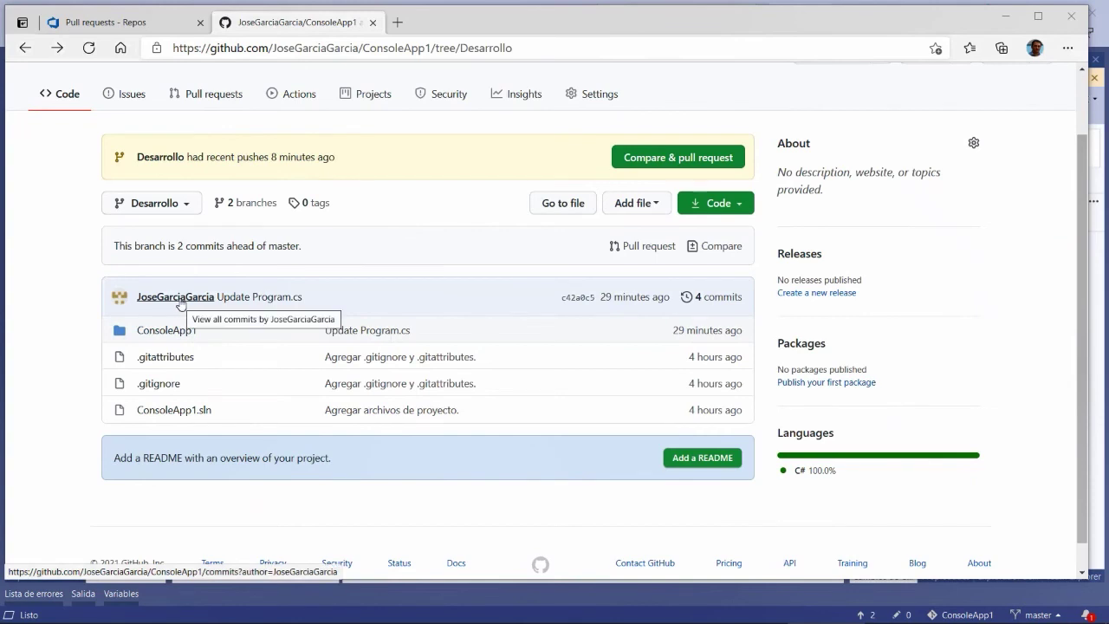
{"action": "left_click", "coordinate": [170, 330]}
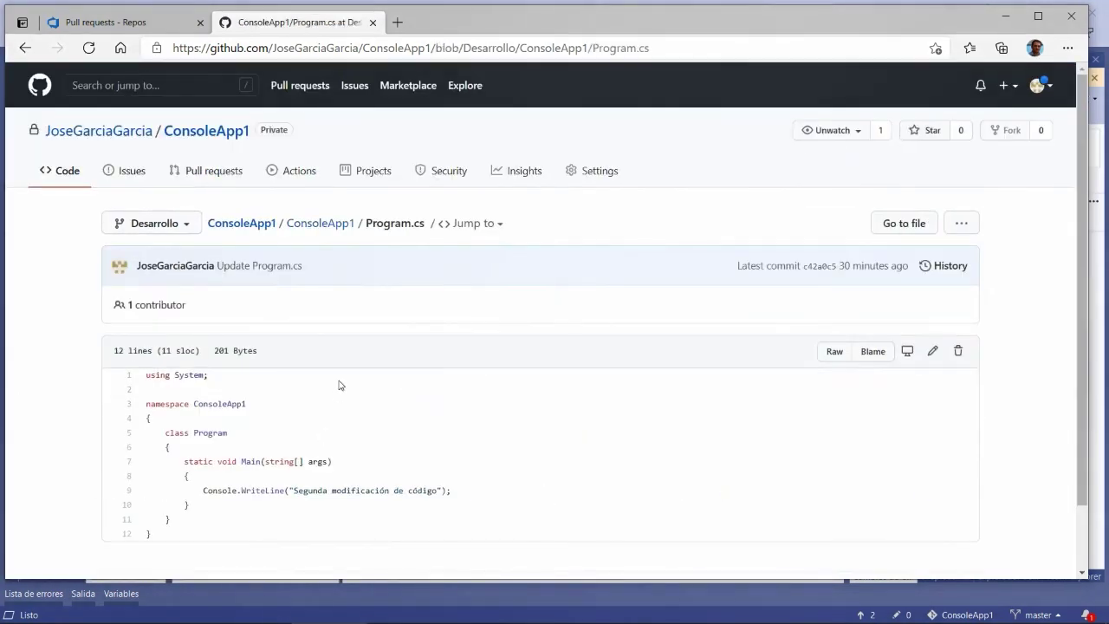
{"action": "scroll", "coordinate": [329, 398], "scroll_direction": "down", "scroll_amount": 1}
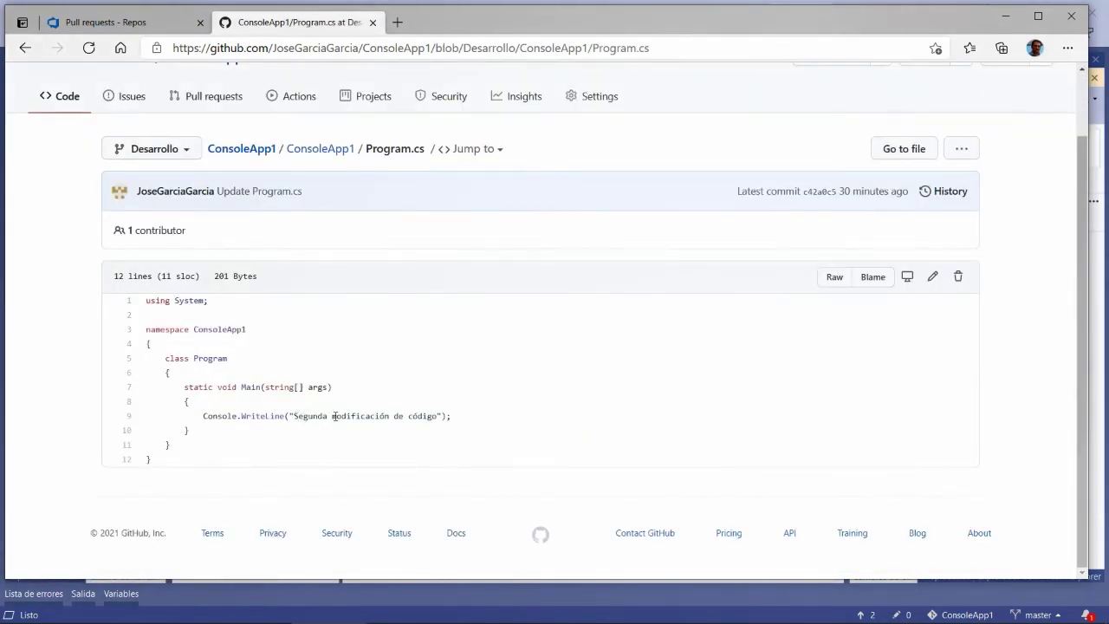
- Change the WriteLine message in Program.cs to "Tercera modificación de código" and commit the edit to Desarrollo
{"action": "left_click", "coordinate": [932, 276]}
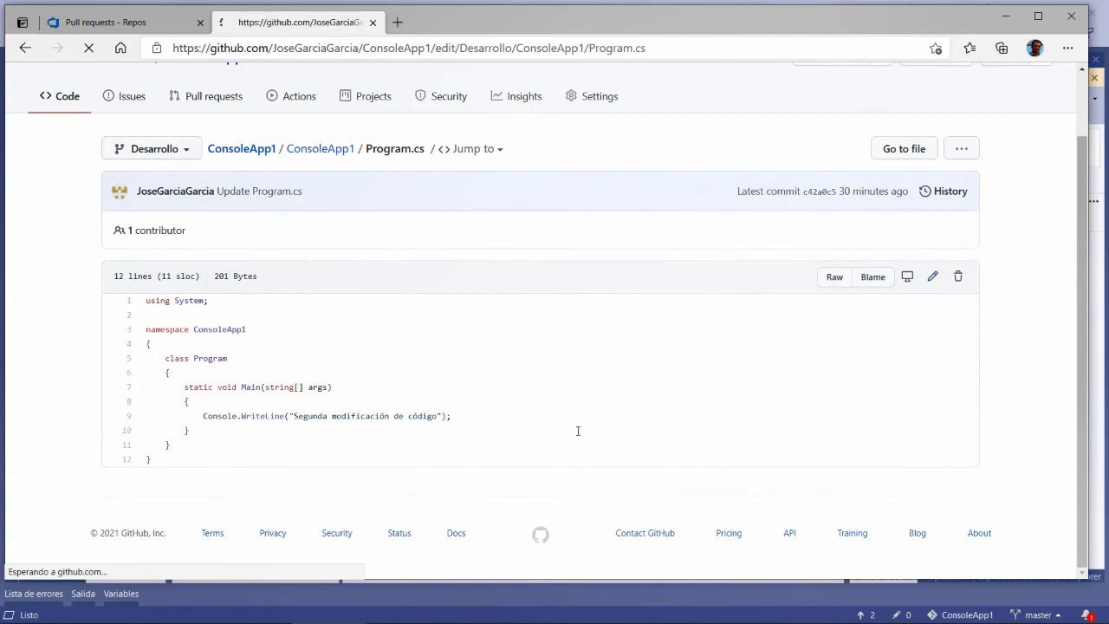
{"action": "scroll", "coordinate": [284, 459], "scroll_direction": "down", "scroll_amount": 2}
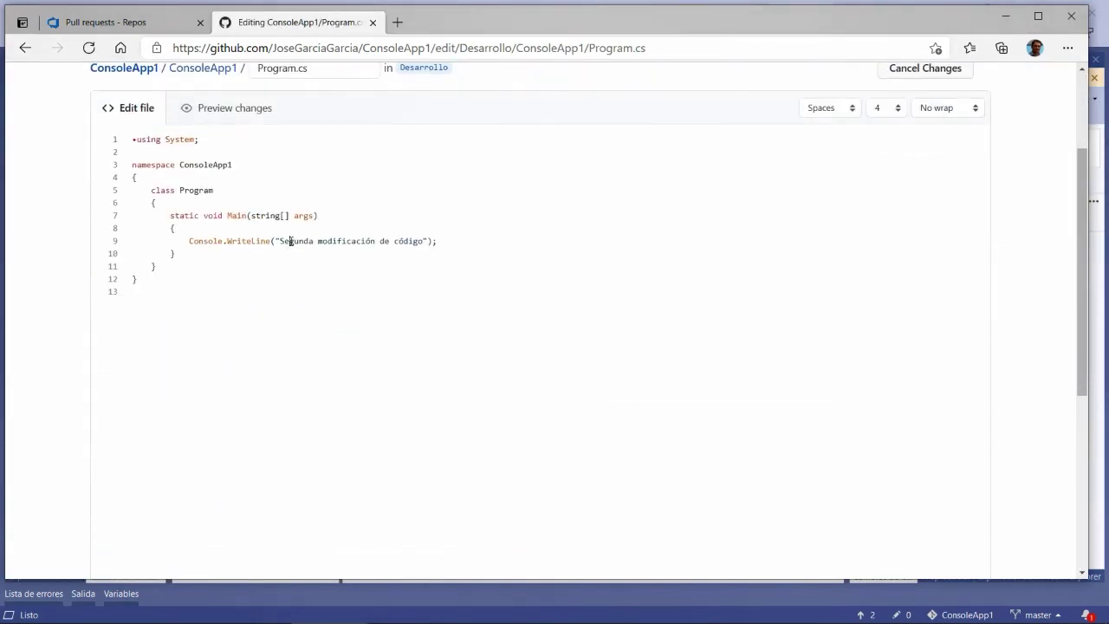
{"action": "triple_click", "coordinate": [291, 241]}
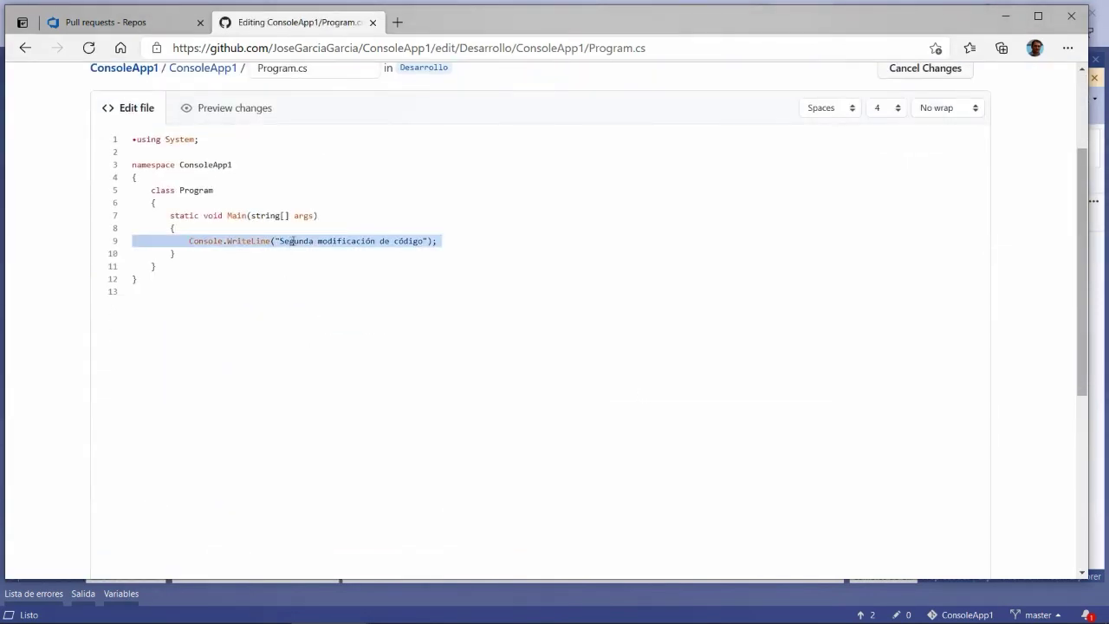
{"action": "double_click", "coordinate": [291, 241]}
{"action": "type", "text": "Tercera"}
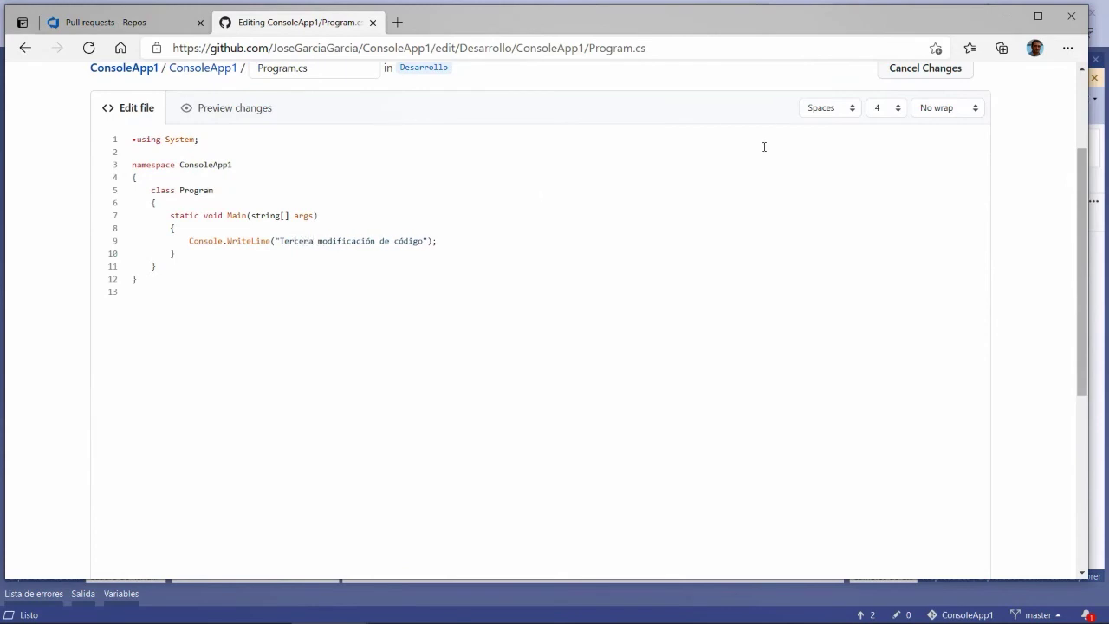
{"action": "scroll", "coordinate": [136, 517], "scroll_direction": "down", "scroll_amount": 10}
{"action": "left_click", "coordinate": [257, 454]}
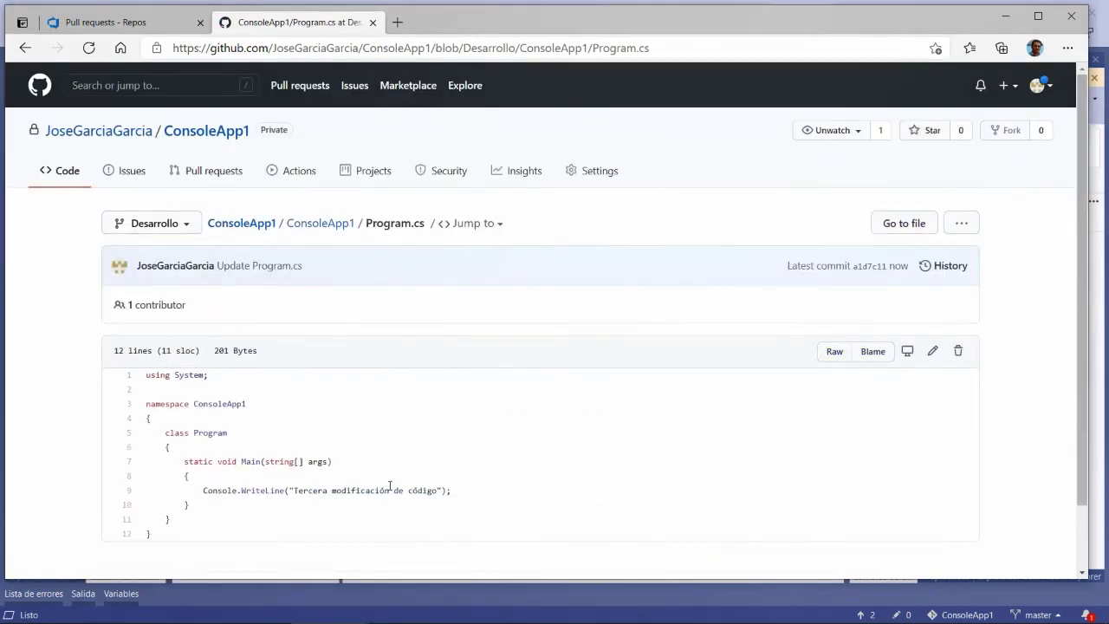
- Return to the ConsoleApp1 folder on GitHub, and check the local branches and commit history in Visual Studio
{"action": "left_click", "coordinate": [327, 226]}
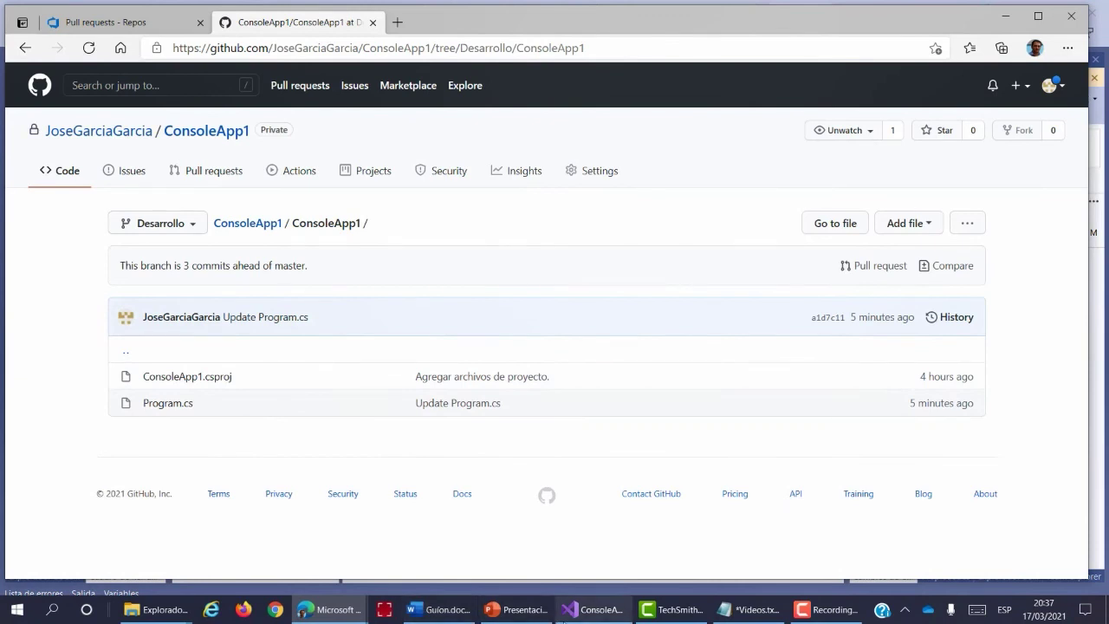
{"action": "left_click", "coordinate": [560, 619]}
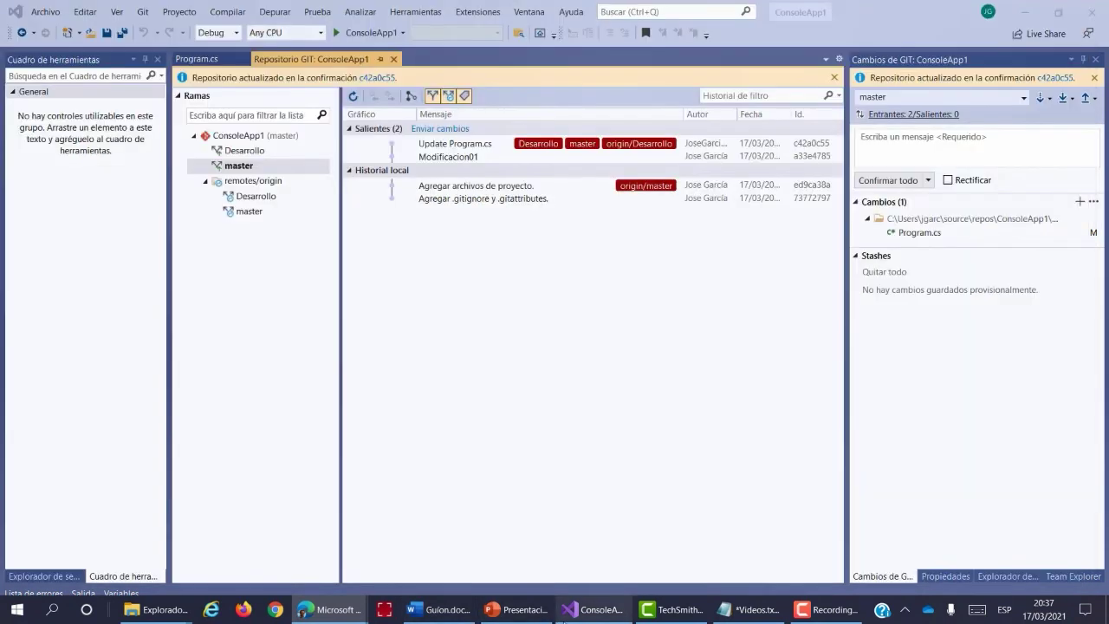
{"action": "mouse_move", "coordinate": [250, 167]}
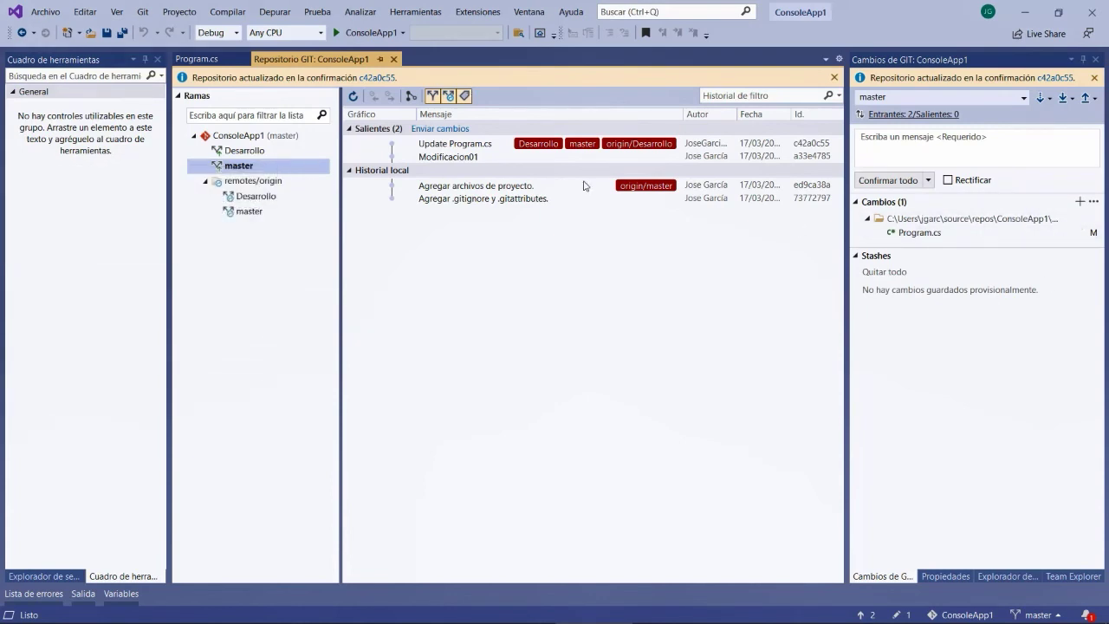
{"action": "mouse_move", "coordinate": [448, 616]}
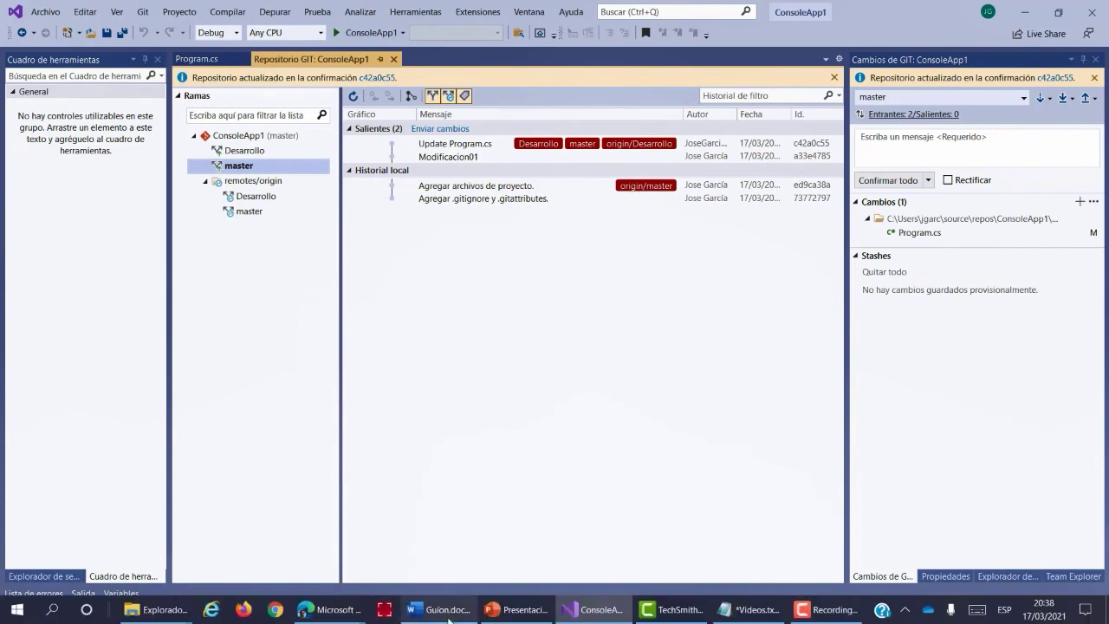
- Switch back to GitHub and highlight the notice about how Desarrollo's commits compare with master
{"action": "left_click", "coordinate": [371, 617]}
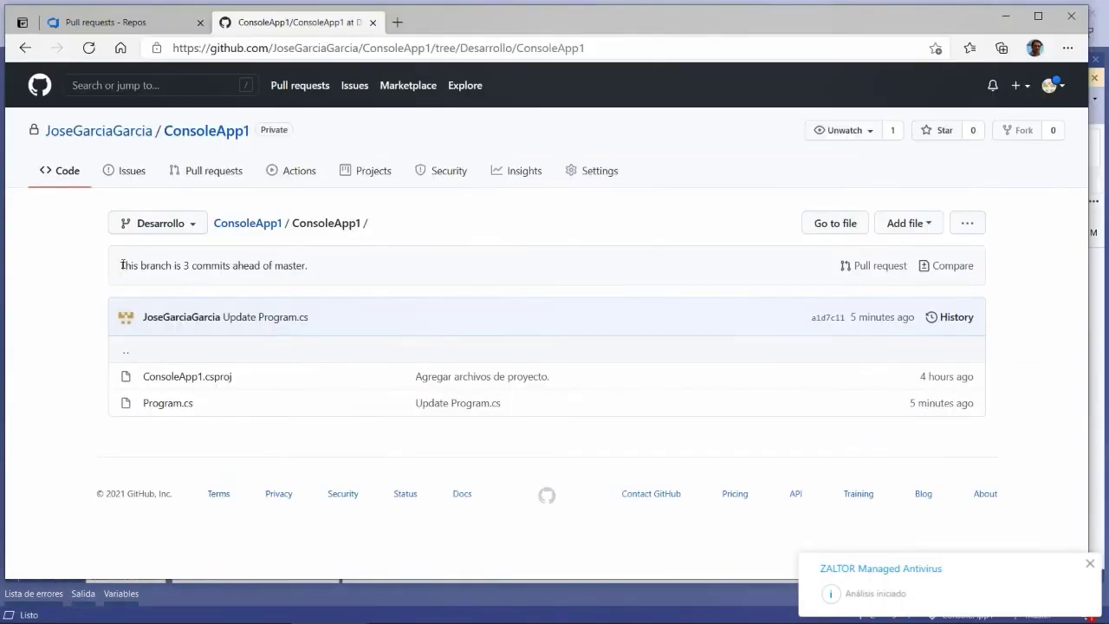
{"action": "left_click_drag", "start_coordinate": [124, 265], "coordinate": [169, 265]}
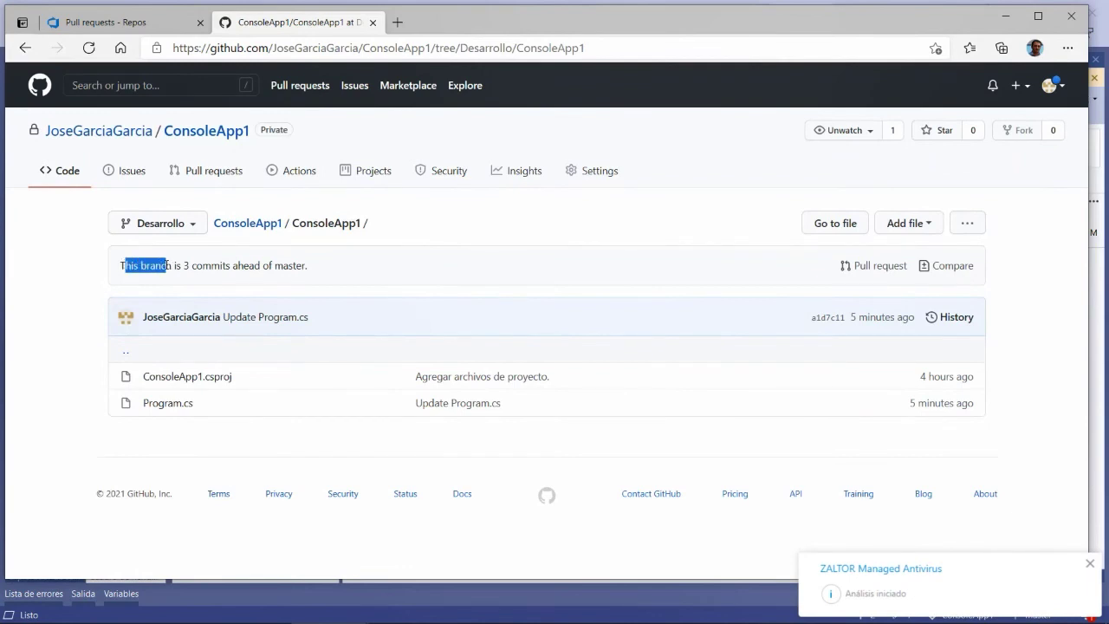
{"action": "double_click", "coordinate": [167, 265]}
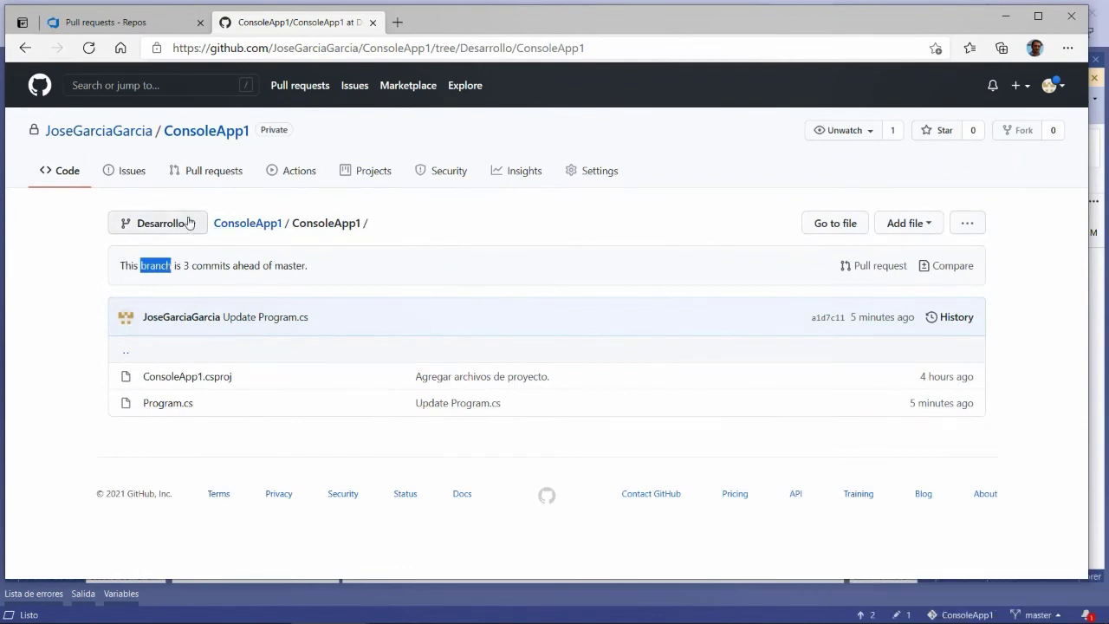
{"action": "left_click", "coordinate": [141, 265]}
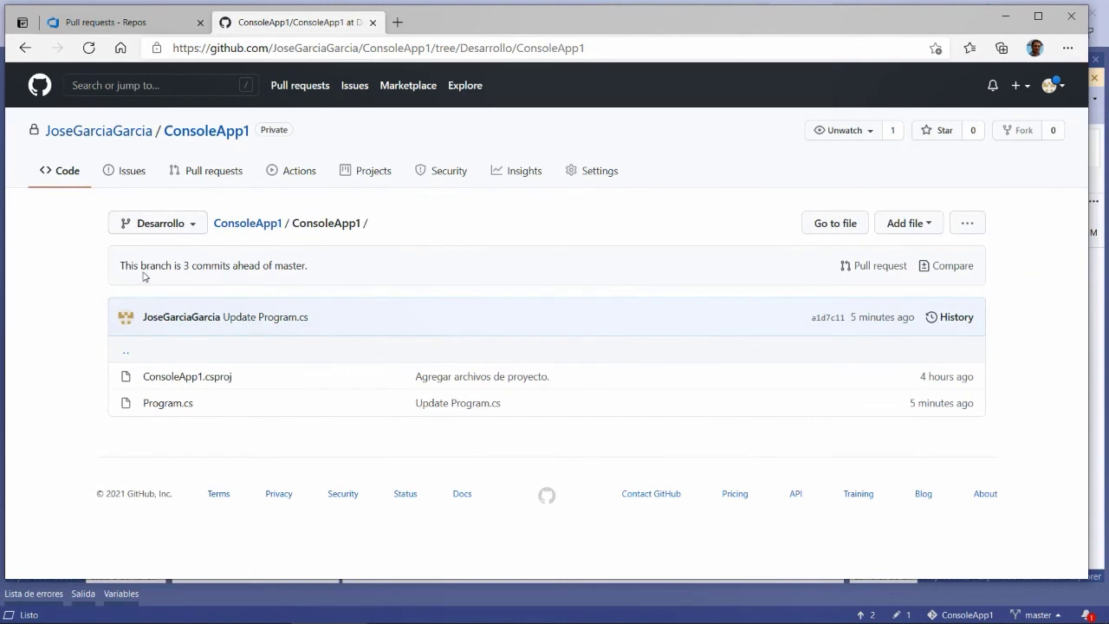
{"action": "left_click_drag", "start_coordinate": [141, 266], "coordinate": [244, 266]}
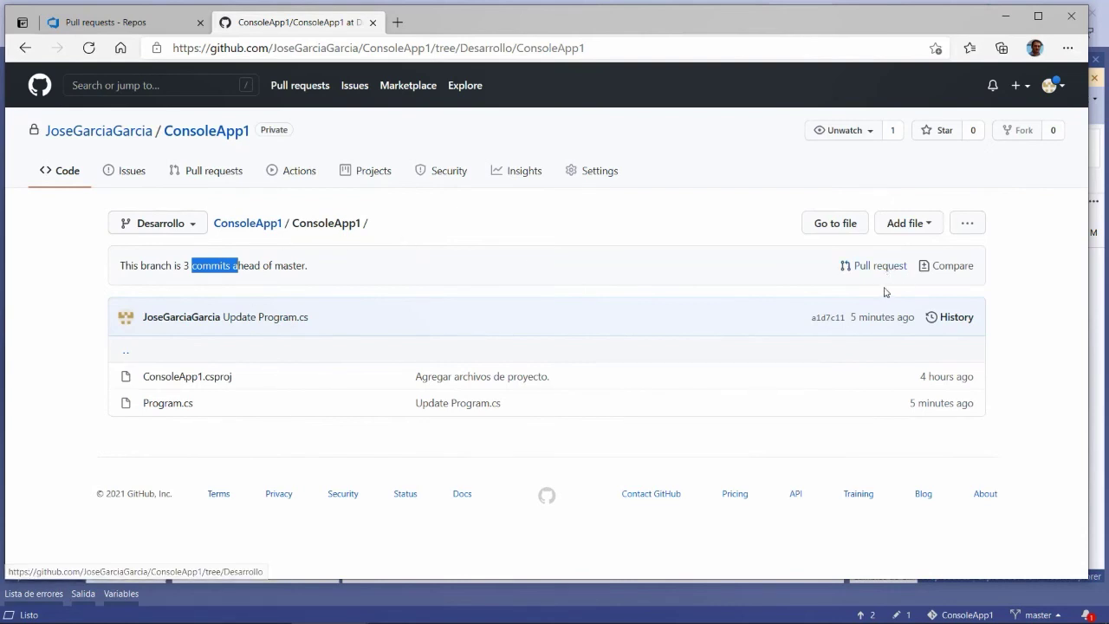
- Compare Desarrollo with master on GitHub, examining the commits and highlighting the removed and added WriteLine text in Program.cs
{"action": "left_click", "coordinate": [948, 267]}
{"action": "scroll", "coordinate": [684, 259], "scroll_direction": "down", "scroll_amount": 1}
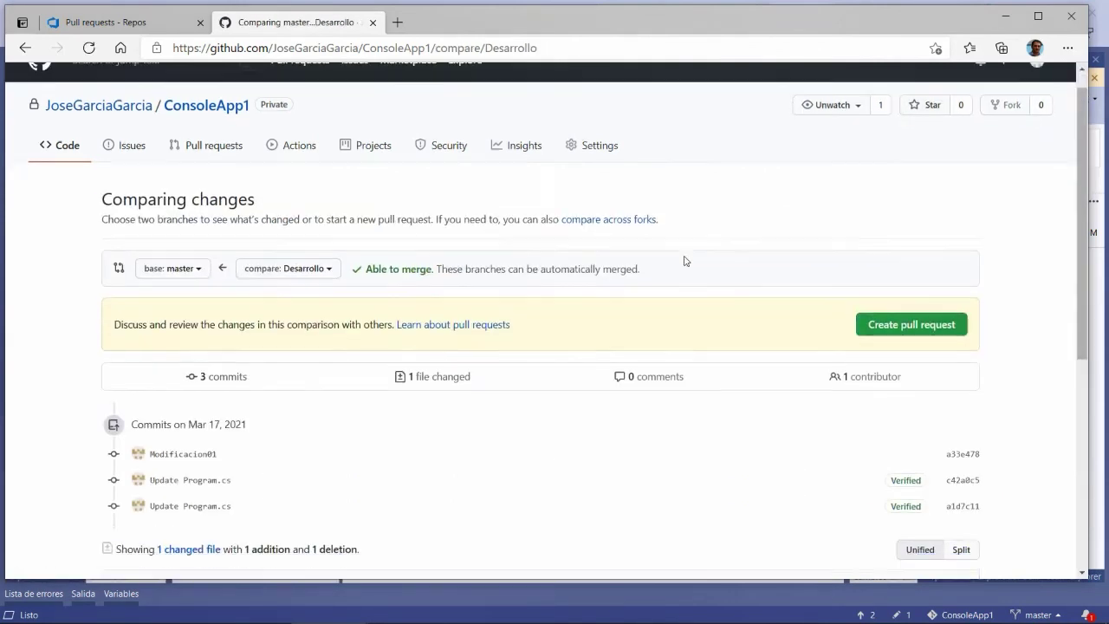
{"action": "scroll", "coordinate": [684, 260], "scroll_direction": "down", "scroll_amount": 3}
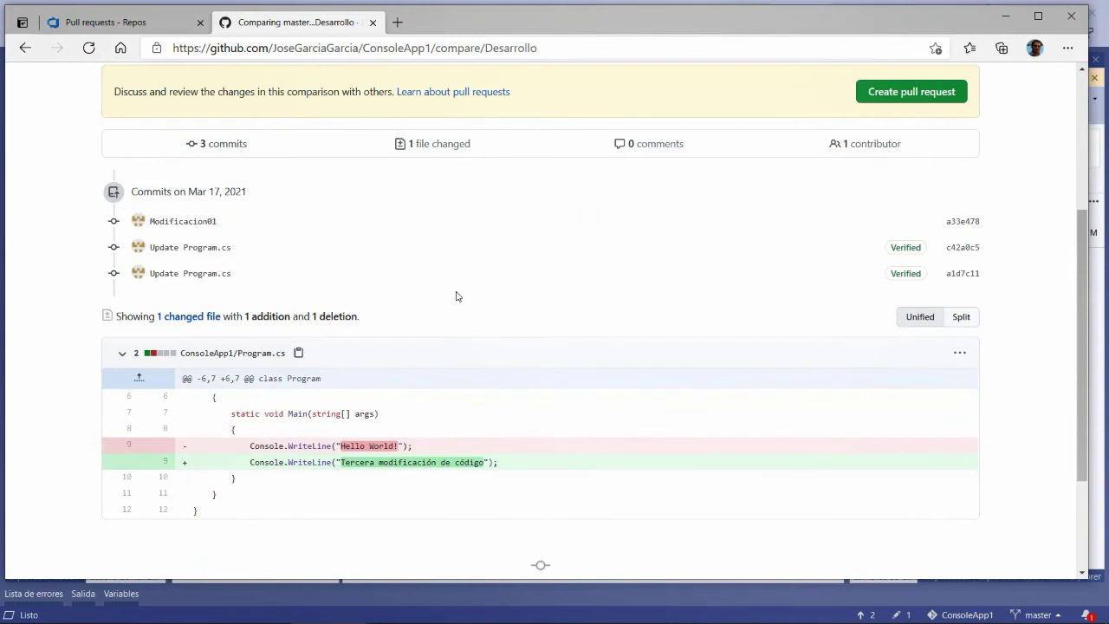
{"action": "scroll", "coordinate": [456, 296], "scroll_direction": "down", "scroll_amount": 3}
{"action": "double_click", "coordinate": [362, 317]}
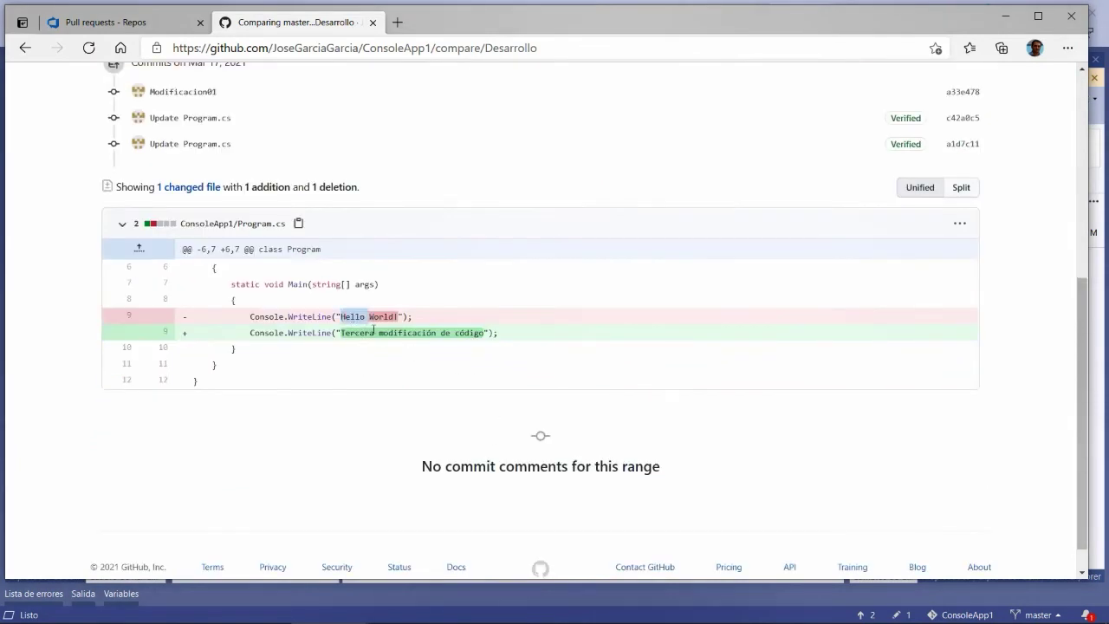
{"action": "double_click", "coordinate": [383, 317]}
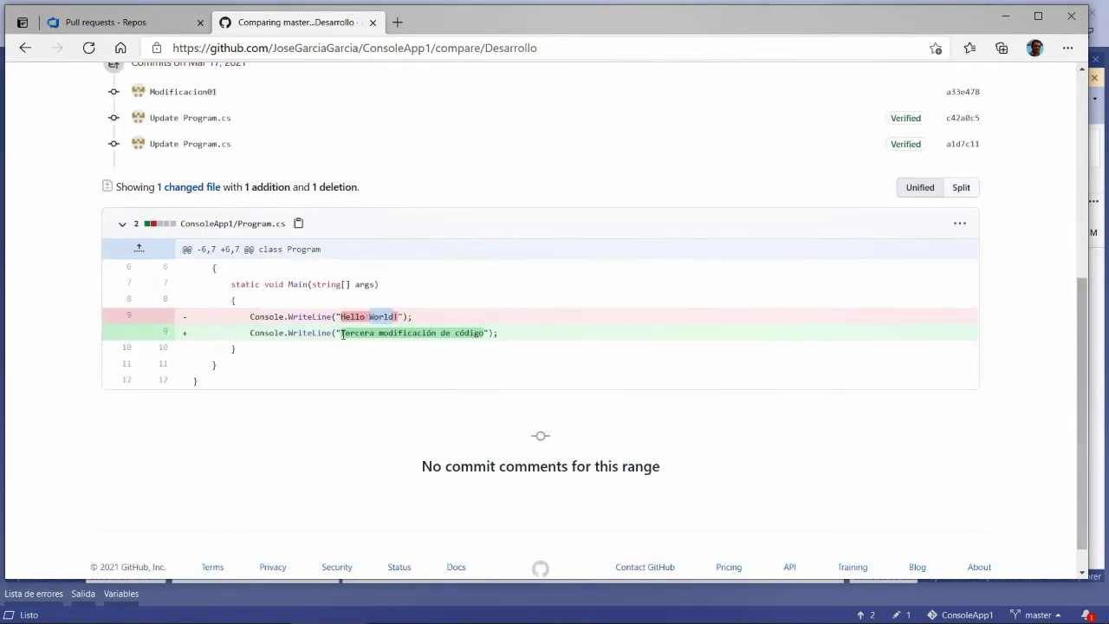
{"action": "left_click_drag", "start_coordinate": [343, 332], "coordinate": [486, 331]}
{"action": "scroll", "coordinate": [594, 355], "scroll_direction": "up", "scroll_amount": 2}
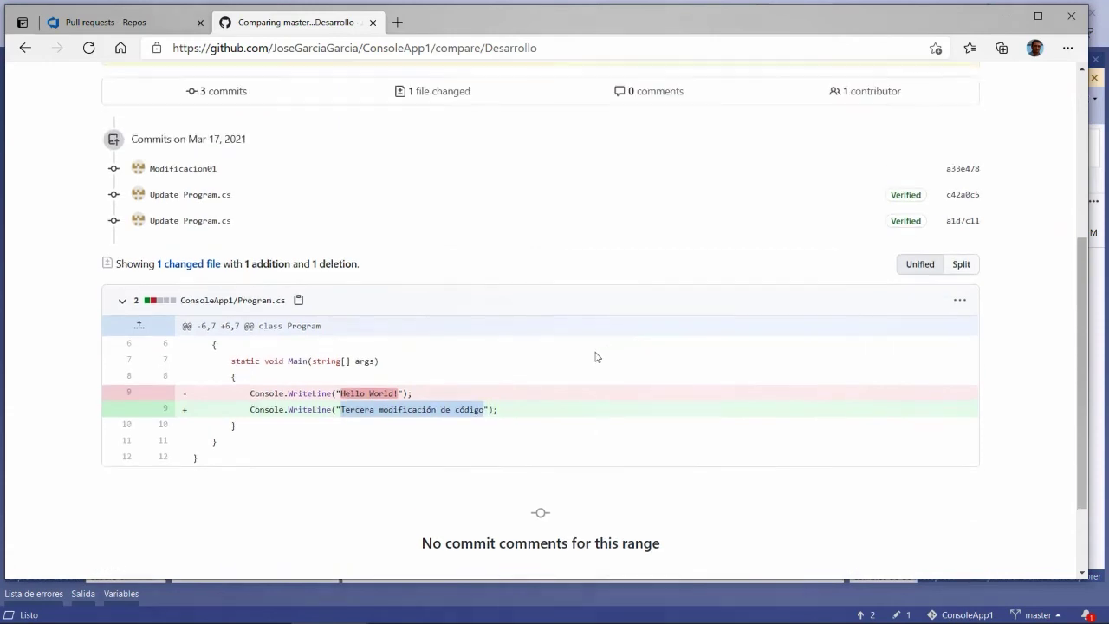
{"action": "scroll", "coordinate": [571, 356], "scroll_direction": "down", "scroll_amount": 2}
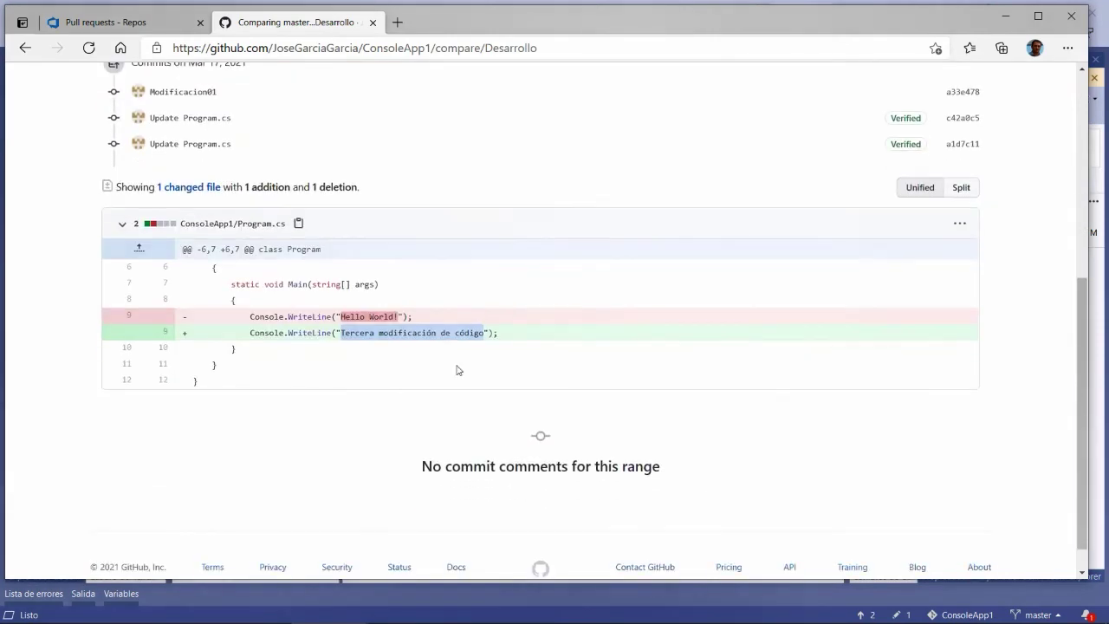
{"action": "left_click", "coordinate": [245, 319]}
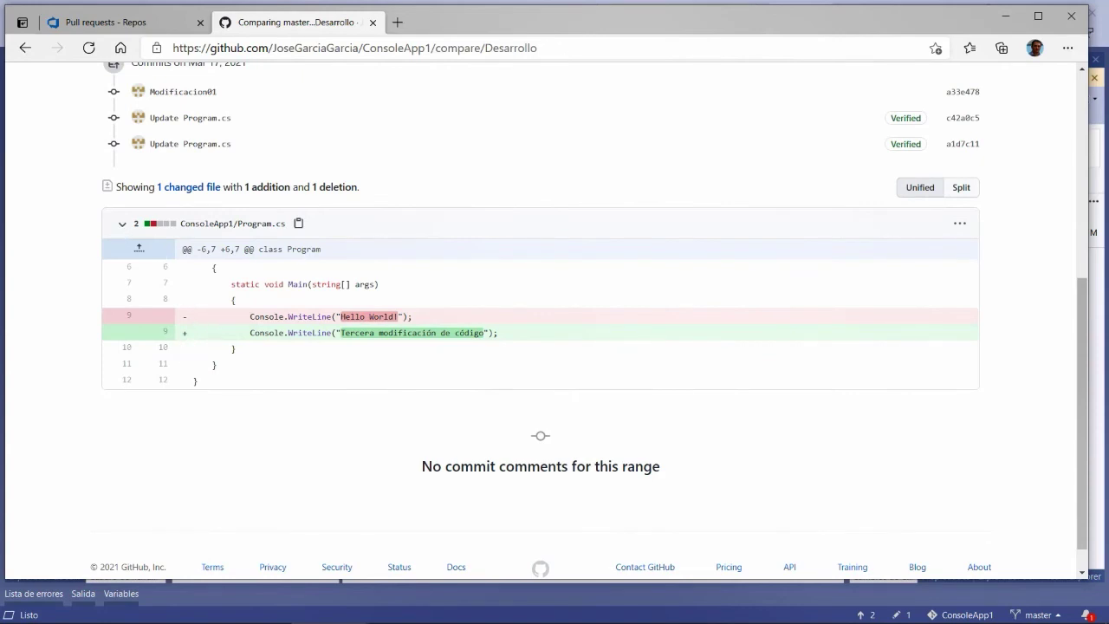
- Start a pull request from Desarrollo into master with the comment "He cambiando la línea de código."
{"action": "scroll", "coordinate": [664, 438], "scroll_direction": "up", "scroll_amount": 4}
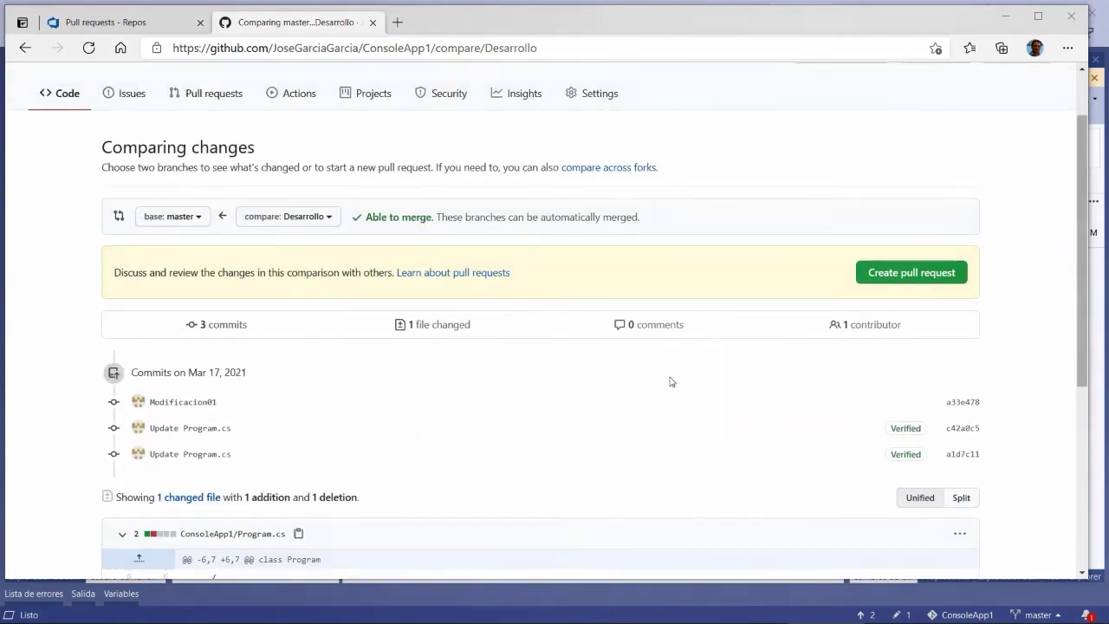
{"action": "left_click", "coordinate": [934, 274]}
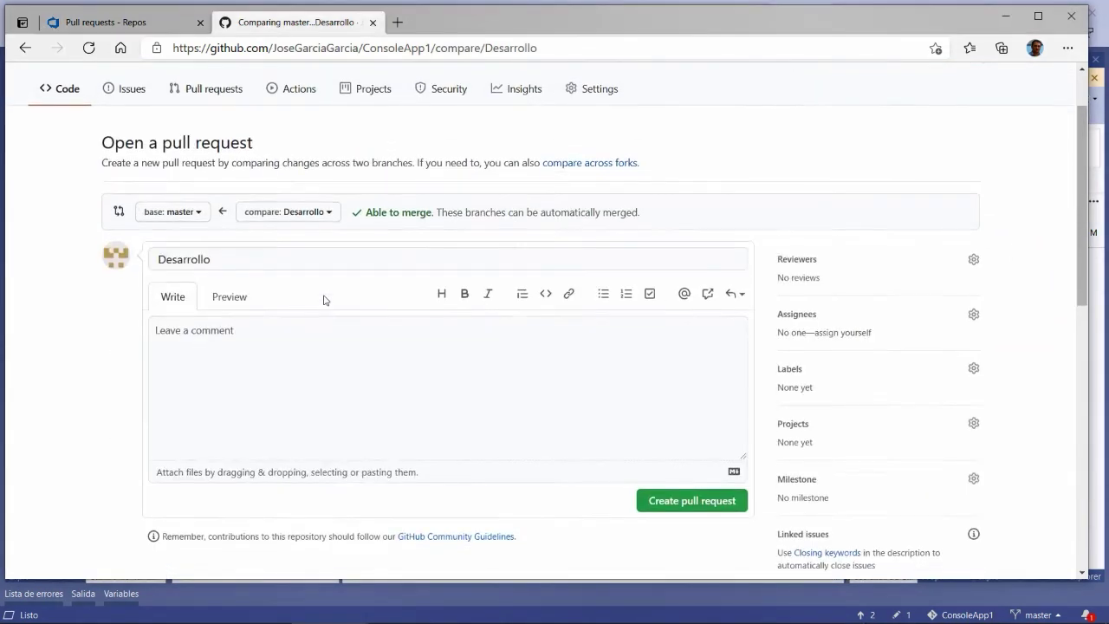
{"action": "scroll", "coordinate": [210, 334], "scroll_direction": "down", "scroll_amount": 1}
{"action": "left_click", "coordinate": [310, 252]}
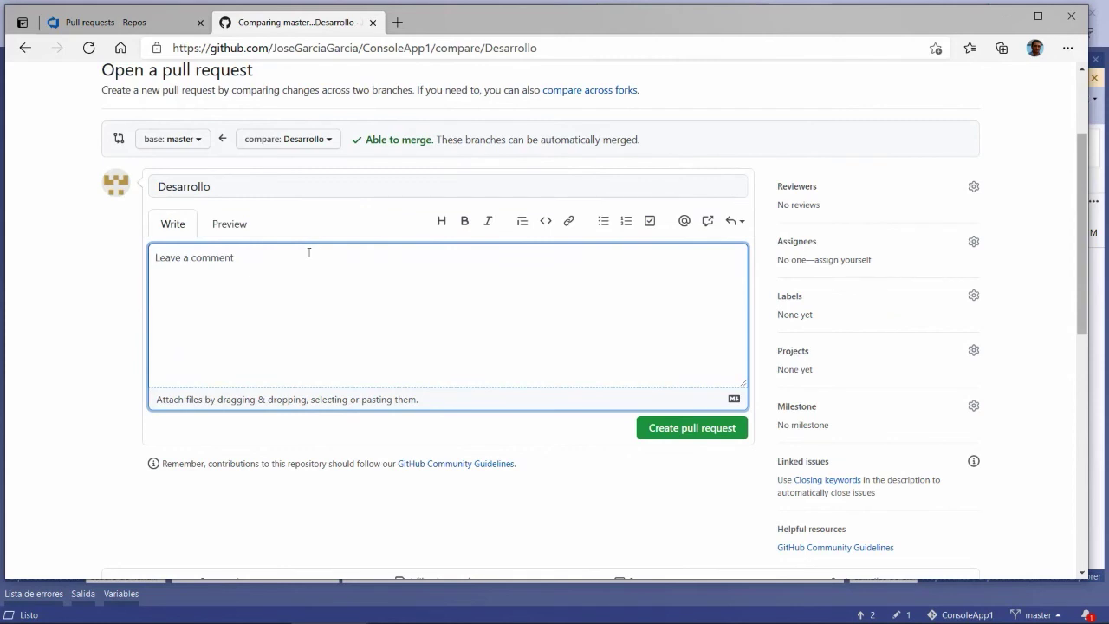
{"action": "type", "text": "He cambiando la li"}
{"action": "type", "text": "nea de código."}
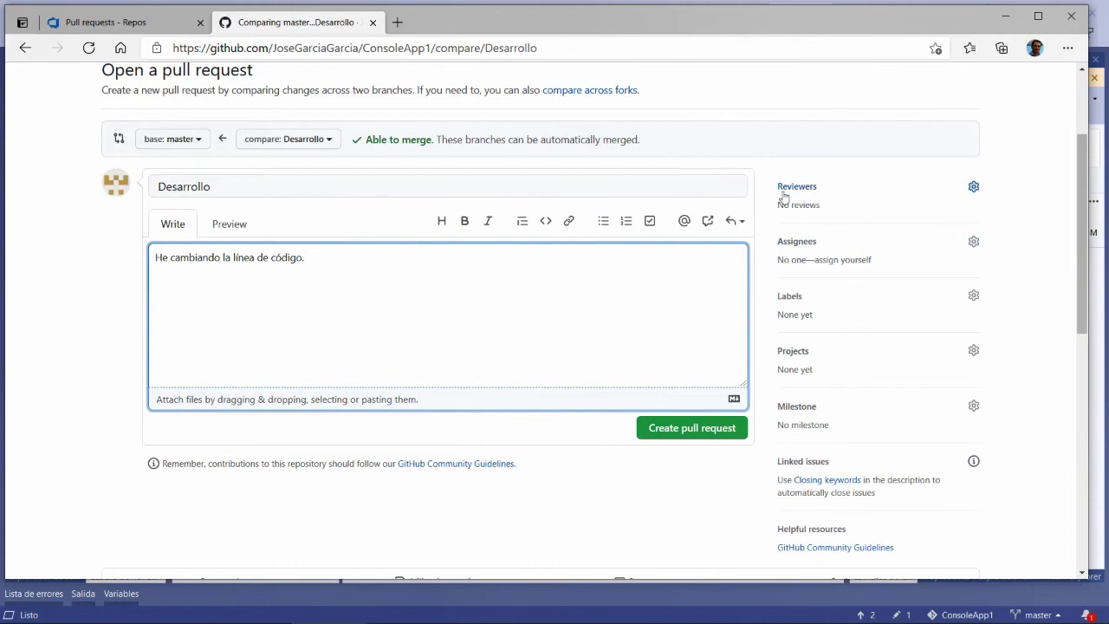
- Check the reviewer choices and assign the pull request to the suggested repository owner
{"action": "left_click", "coordinate": [973, 186]}
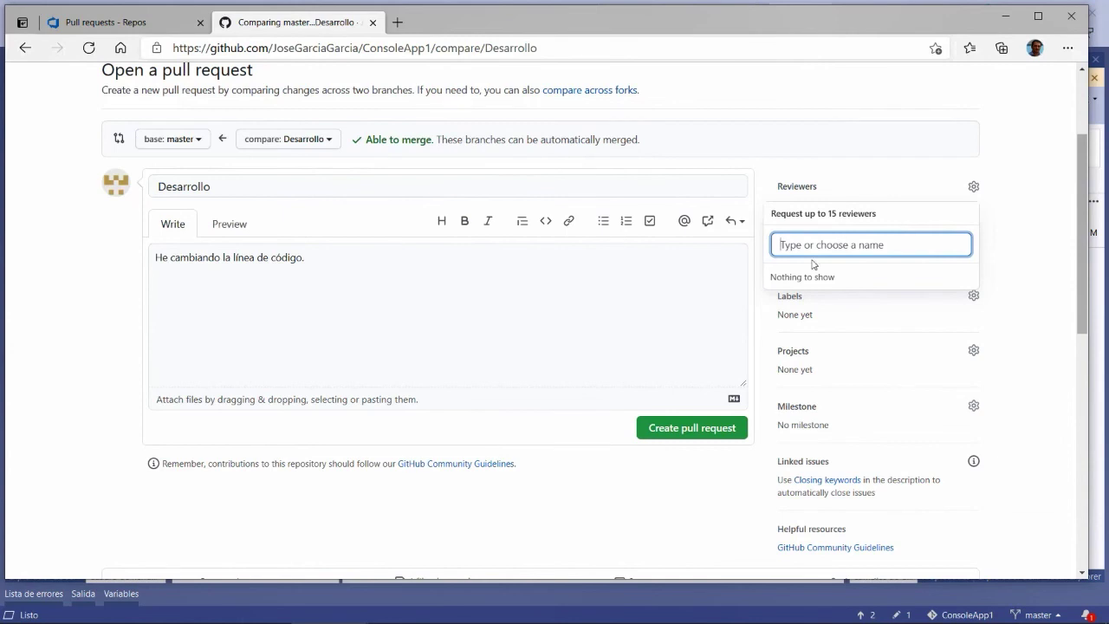
{"action": "left_click", "coordinate": [835, 189]}
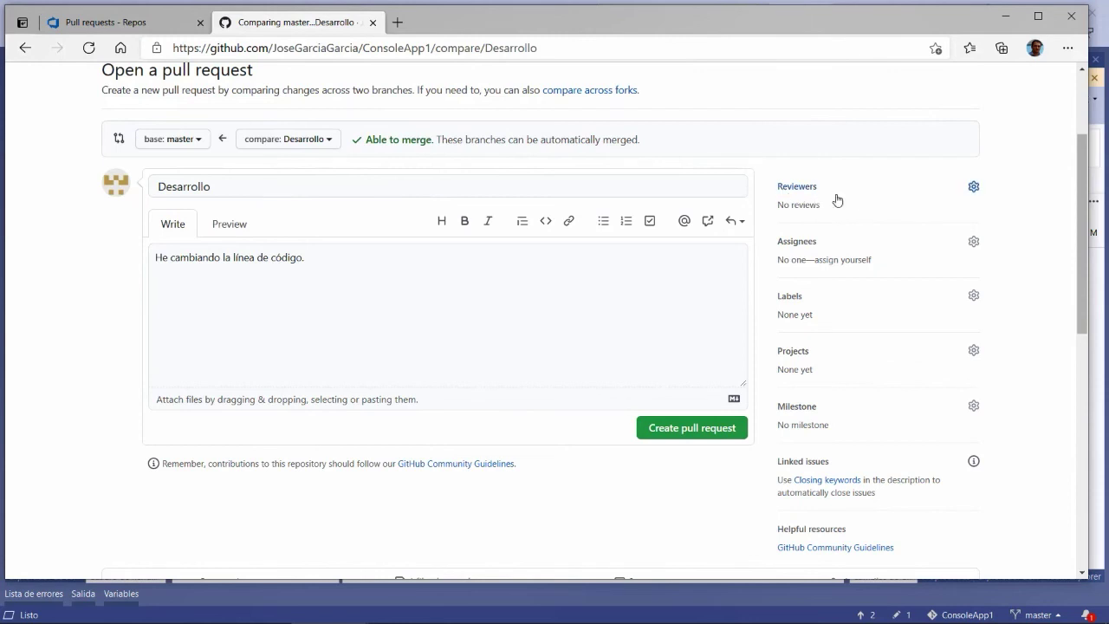
{"action": "left_click", "coordinate": [974, 244]}
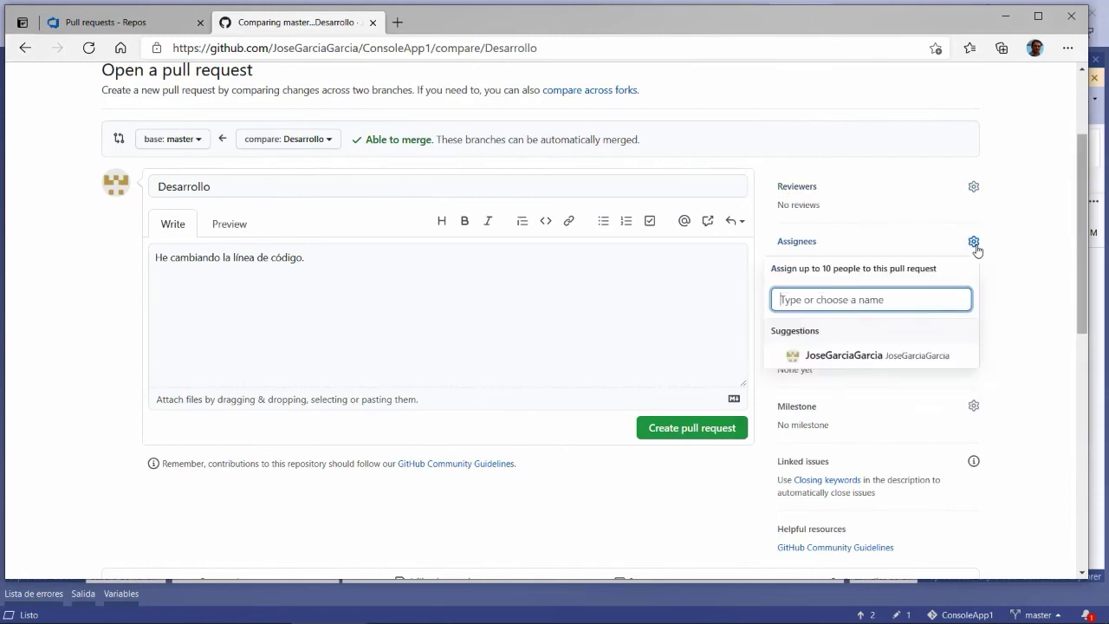
{"action": "left_click", "coordinate": [856, 357]}
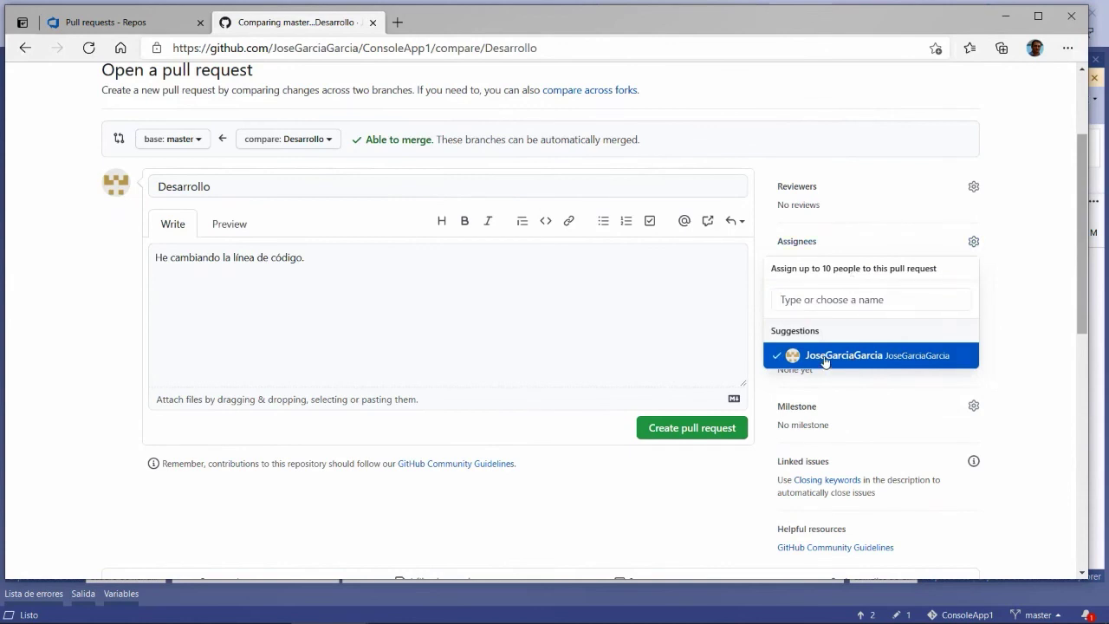
{"action": "left_click", "coordinate": [825, 361]}
{"action": "left_click", "coordinate": [839, 299]}
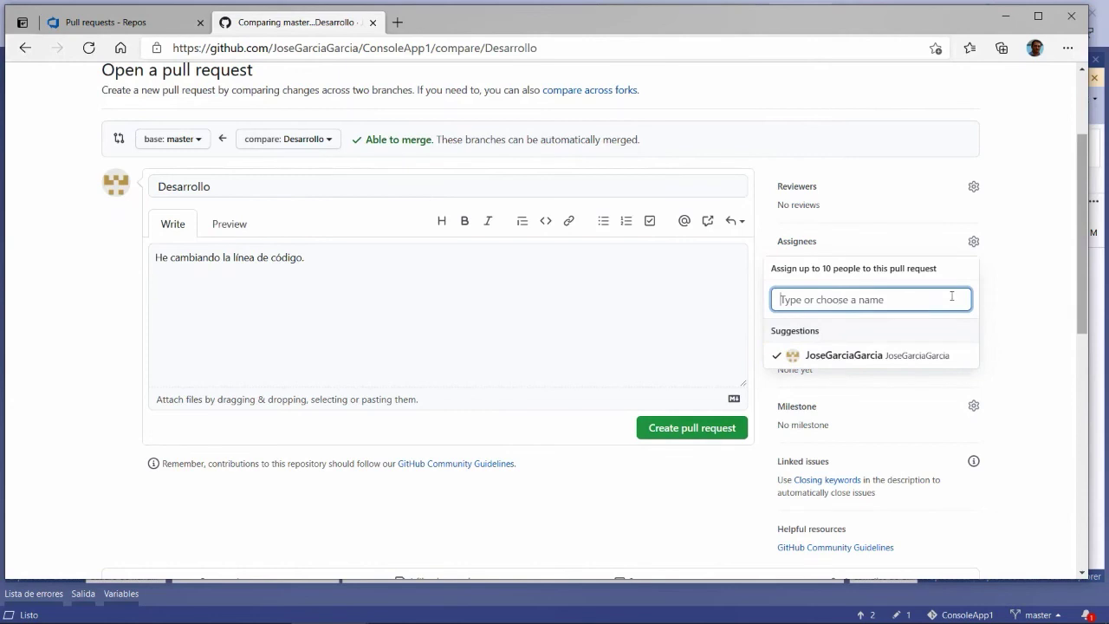
{"action": "type", "text": "j"}
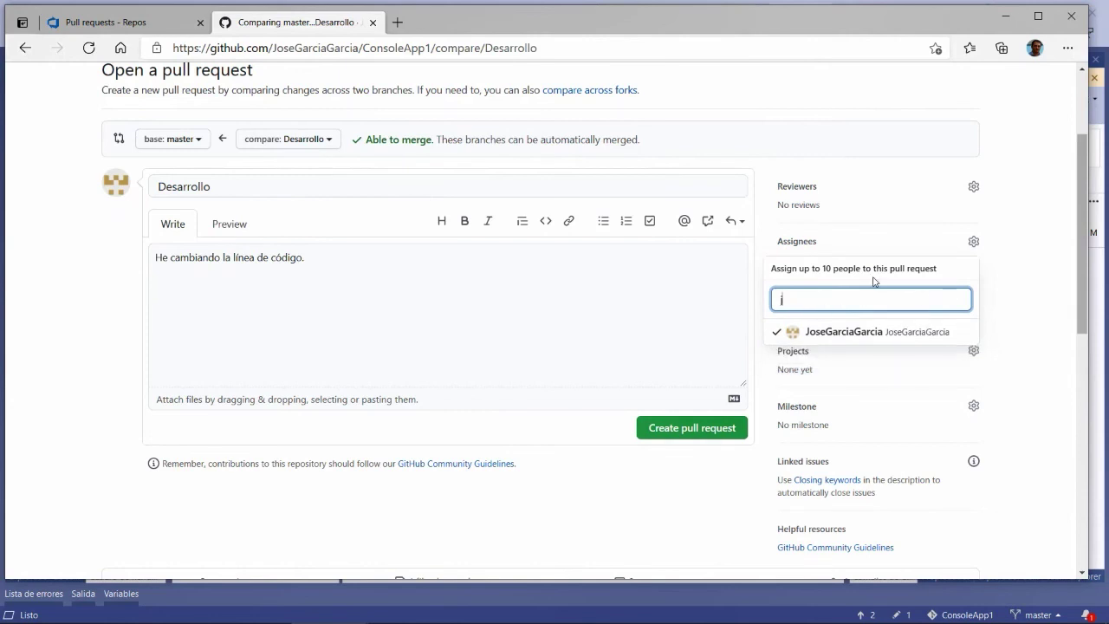
{"action": "key", "text": "BackSpace"}
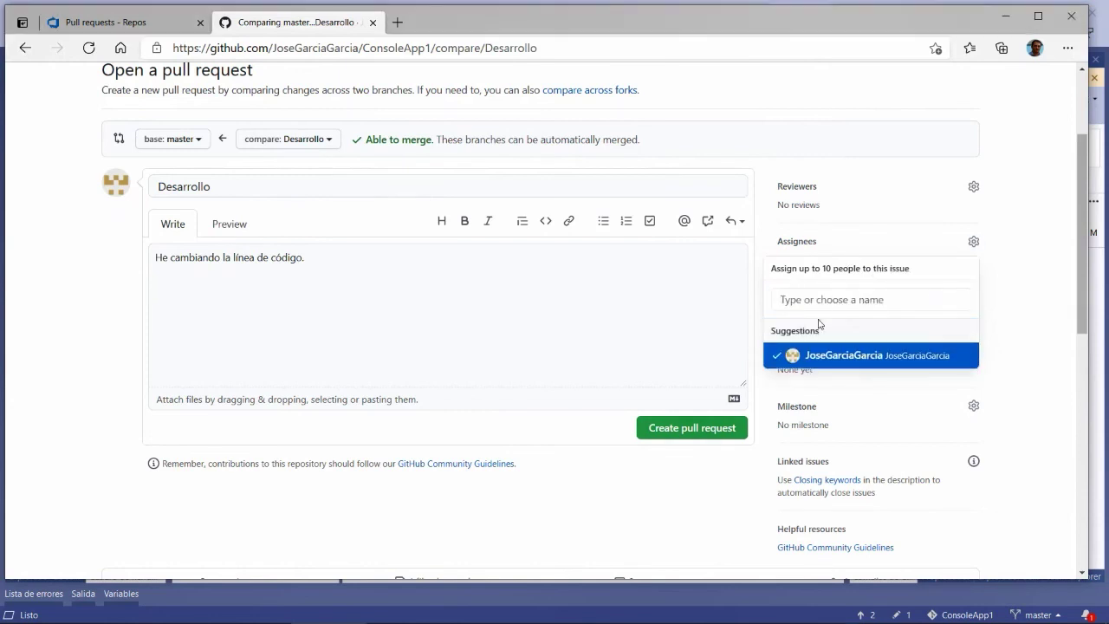
{"action": "left_click", "coordinate": [973, 242]}
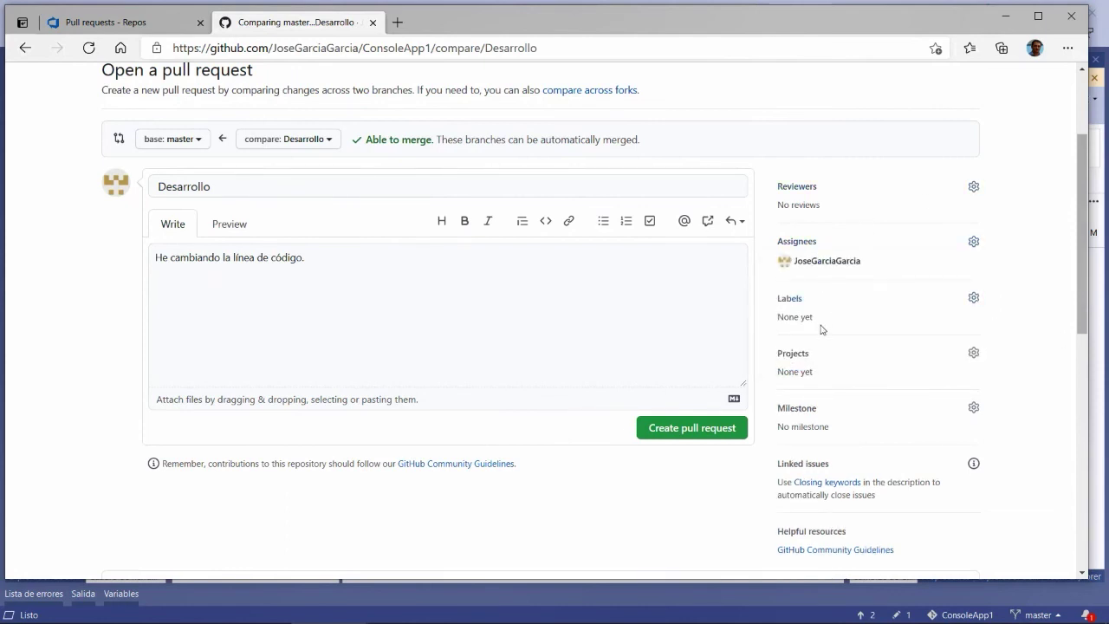
- Examine the labels and projects available for the pull request, without applying any
{"action": "left_click", "coordinate": [973, 298]}
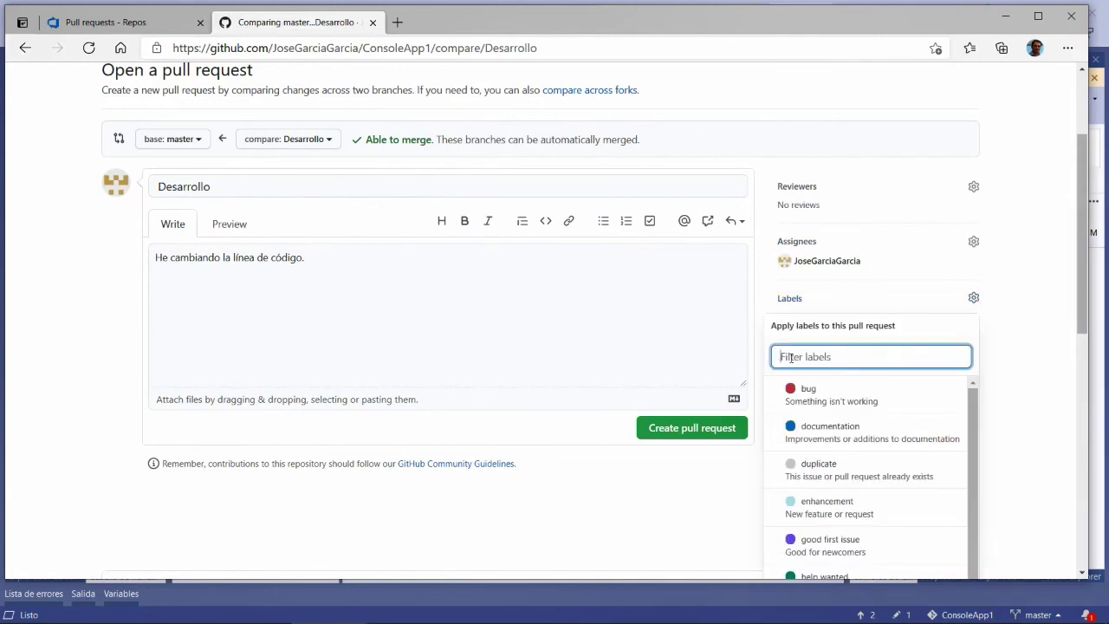
{"action": "scroll", "coordinate": [788, 355], "scroll_direction": "down", "scroll_amount": 1}
{"action": "scroll", "coordinate": [811, 358], "scroll_direction": "down", "scroll_amount": 1}
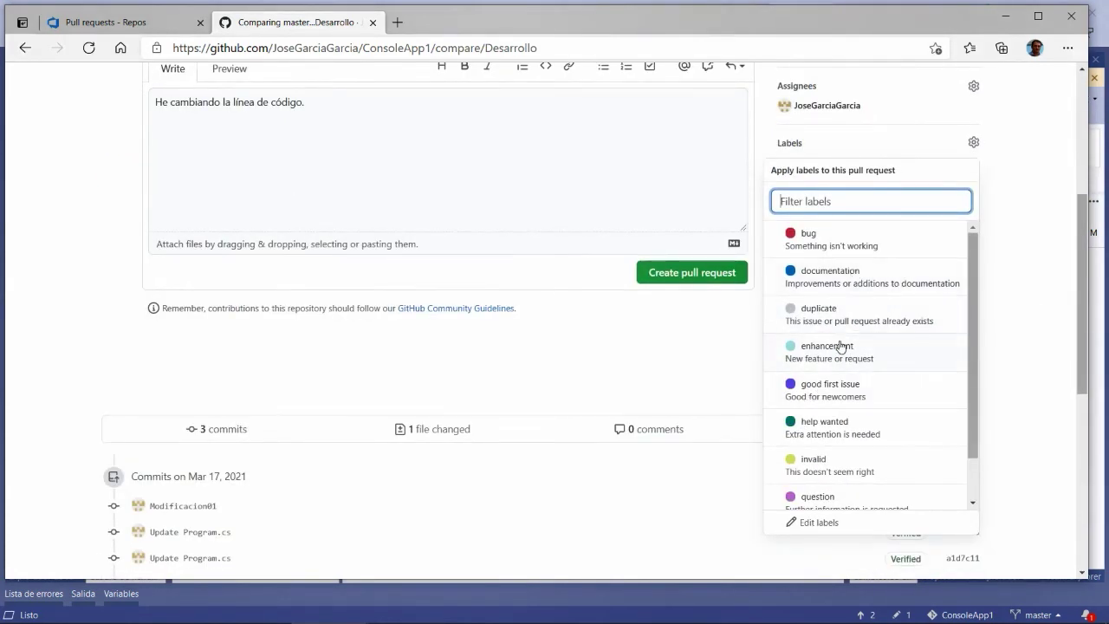
{"action": "scroll", "coordinate": [842, 367], "scroll_direction": "down", "scroll_amount": 1}
{"action": "scroll", "coordinate": [849, 392], "scroll_direction": "up", "scroll_amount": 1}
{"action": "left_click", "coordinate": [1012, 300]}
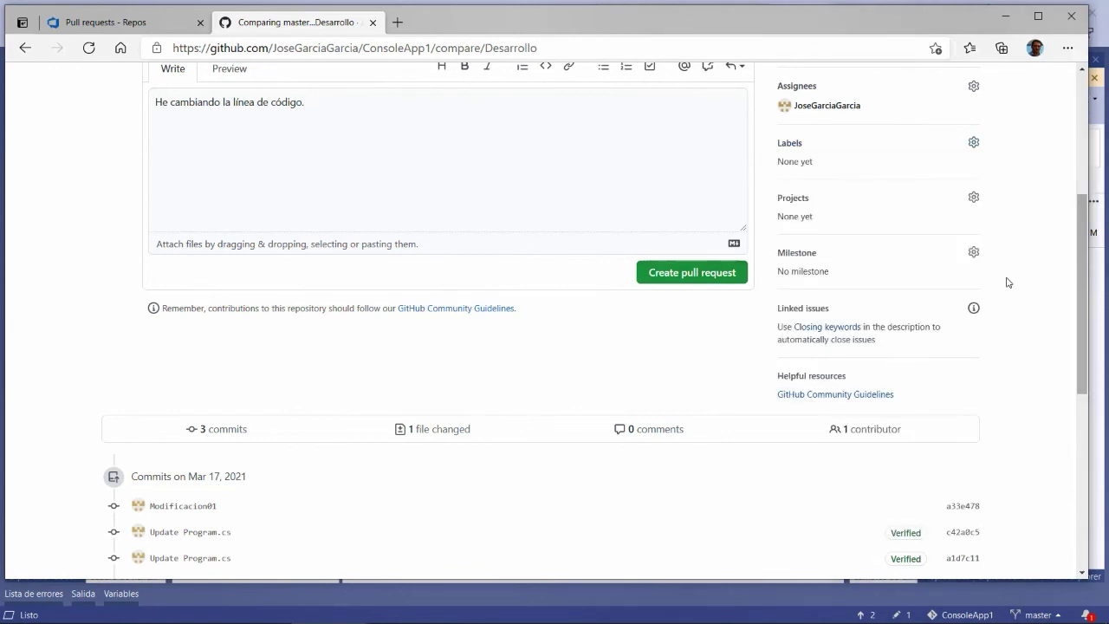
{"action": "scroll", "coordinate": [1009, 286], "scroll_direction": "down", "scroll_amount": 1}
{"action": "scroll", "coordinate": [1014, 283], "scroll_direction": "up", "scroll_amount": 2}
{"action": "left_click", "coordinate": [973, 276]}
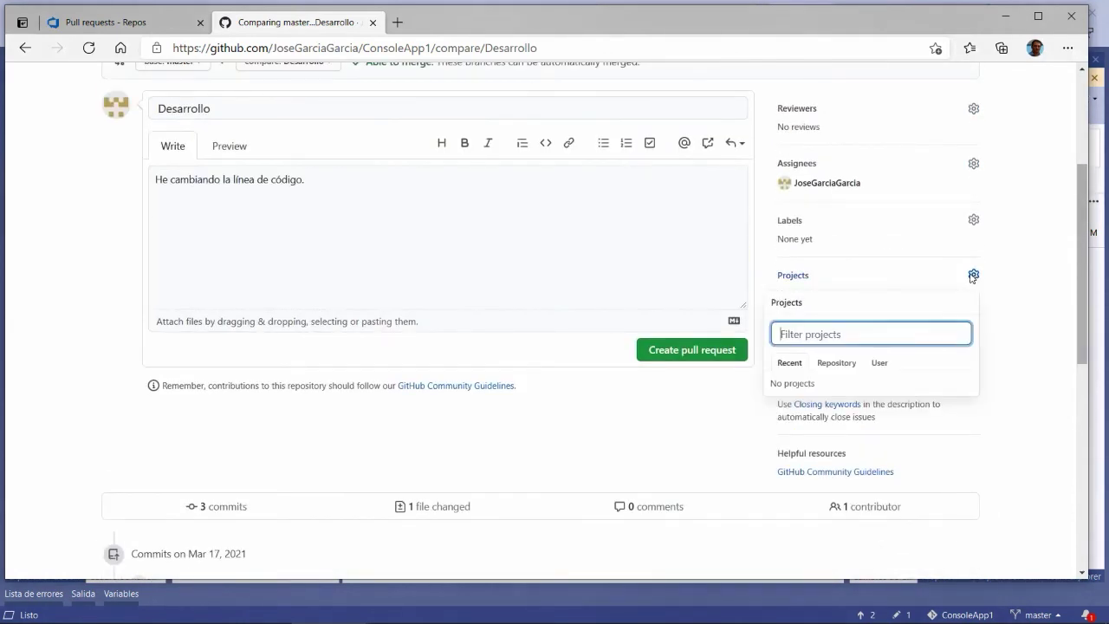
{"action": "left_click", "coordinate": [835, 363]}
{"action": "left_click", "coordinate": [1015, 299]}
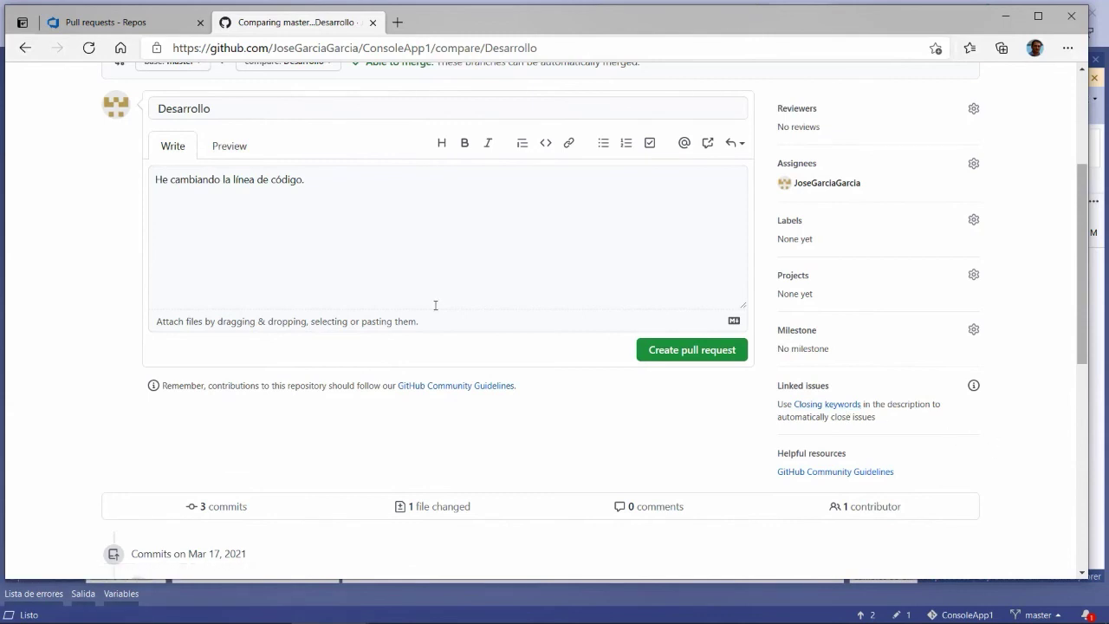
- Create the Desarrollo pull request and highlight its continuous integration and branch conflict notices
{"action": "scroll", "coordinate": [448, 322], "scroll_direction": "up", "scroll_amount": 1}
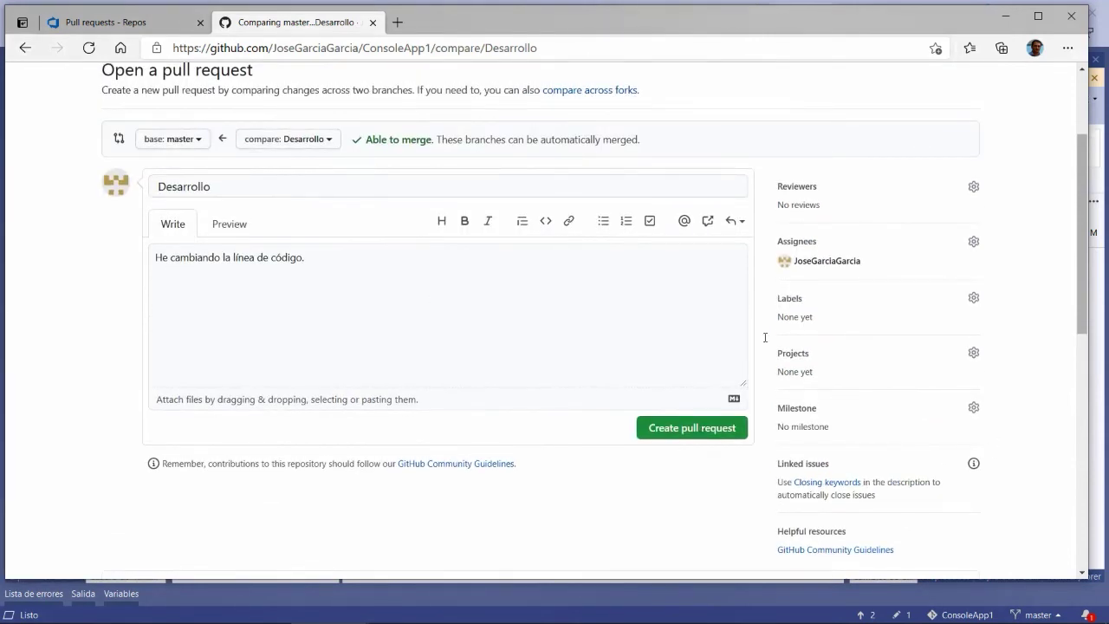
{"action": "left_click", "coordinate": [684, 433]}
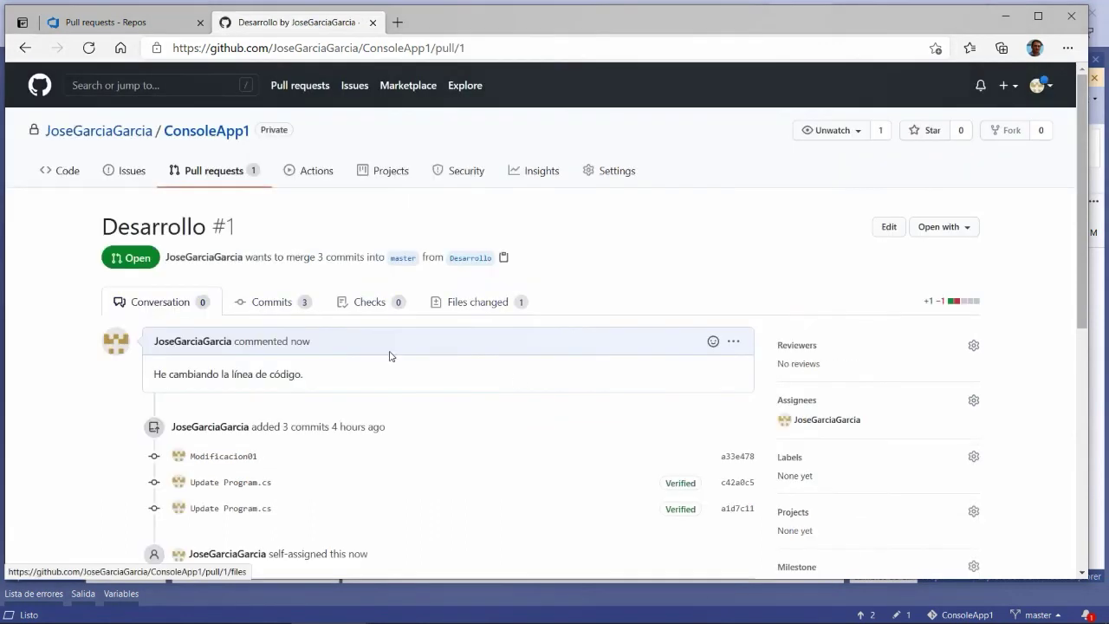
{"action": "scroll", "coordinate": [462, 322], "scroll_direction": "down", "scroll_amount": 3}
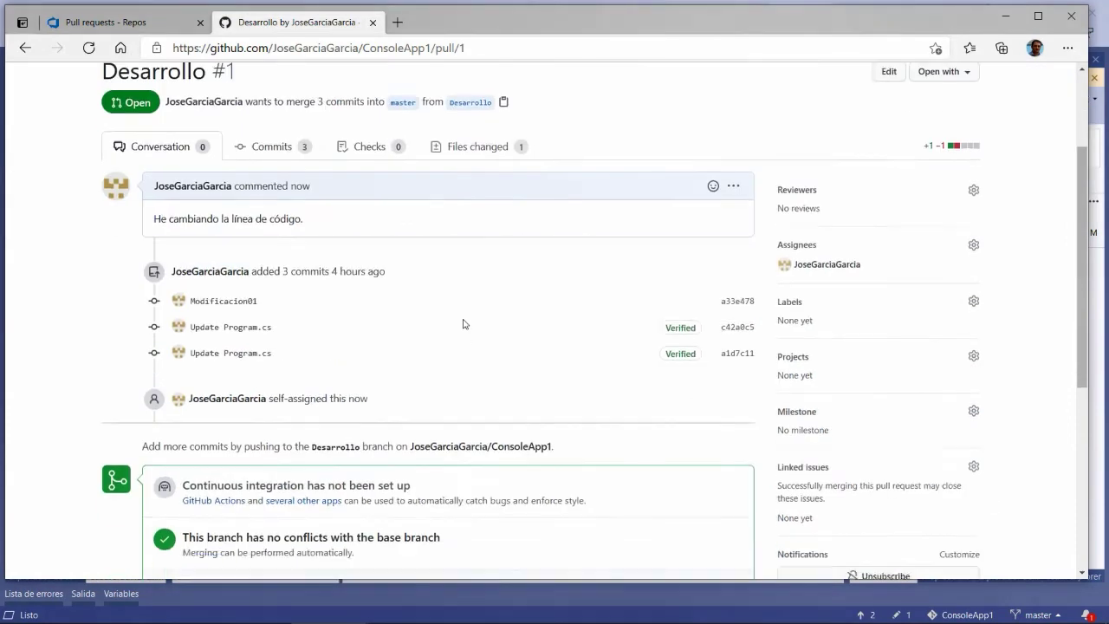
{"action": "scroll", "coordinate": [456, 358], "scroll_direction": "down", "scroll_amount": 2}
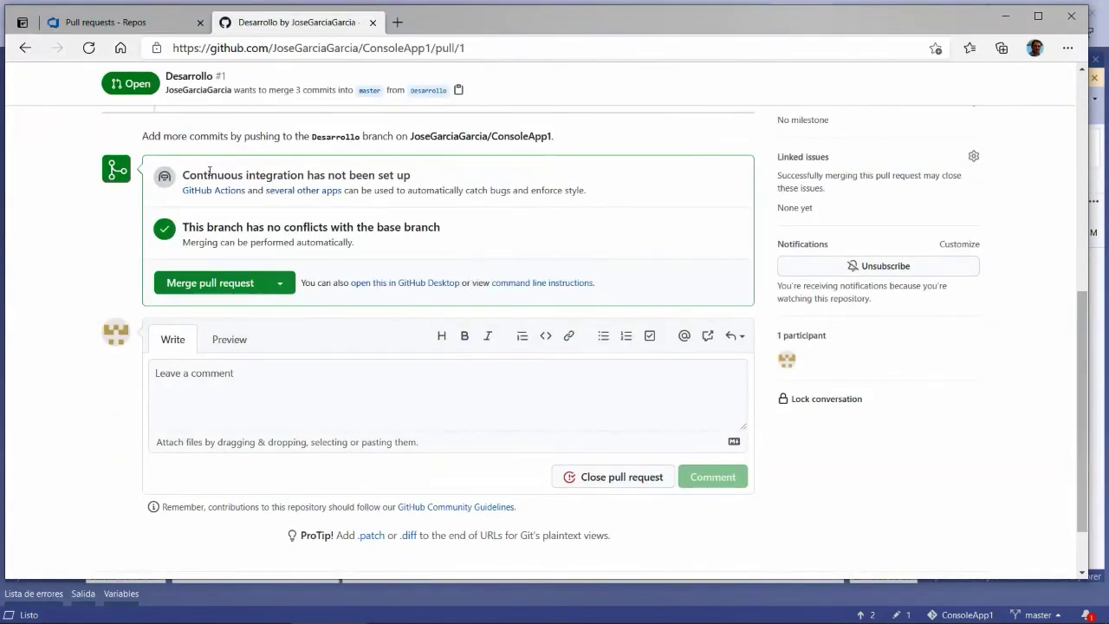
{"action": "left_click_drag", "start_coordinate": [245, 175], "coordinate": [453, 182]}
{"action": "left_click", "coordinate": [454, 182]}
{"action": "left_click_drag", "start_coordinate": [182, 176], "coordinate": [410, 178]}
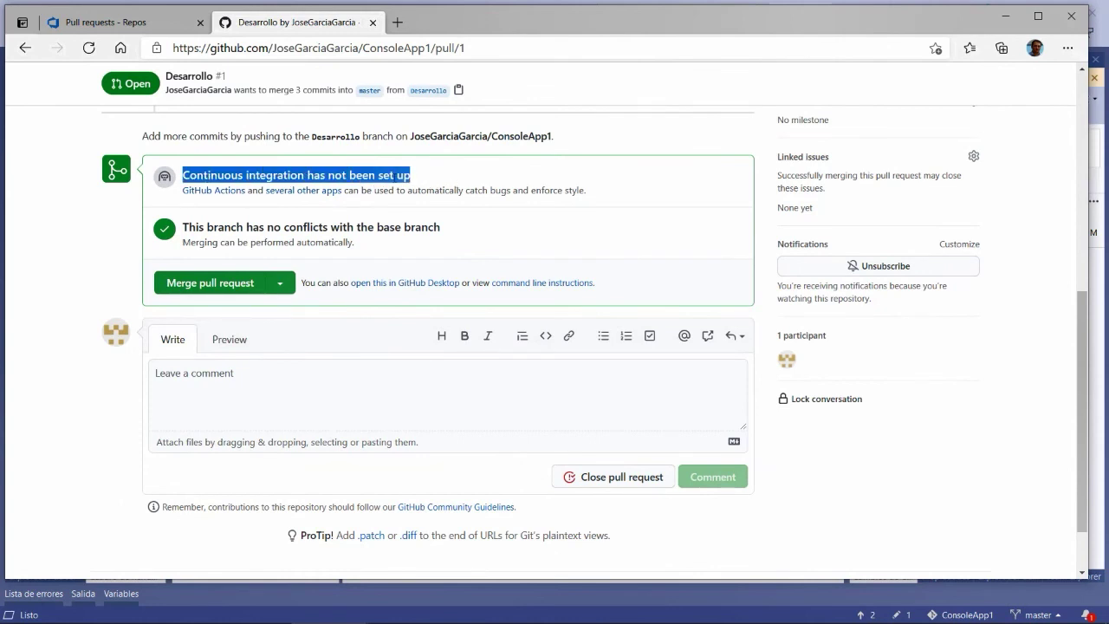
{"action": "left_click_drag", "start_coordinate": [195, 228], "coordinate": [477, 232]}
{"action": "left_click", "coordinate": [219, 232]}
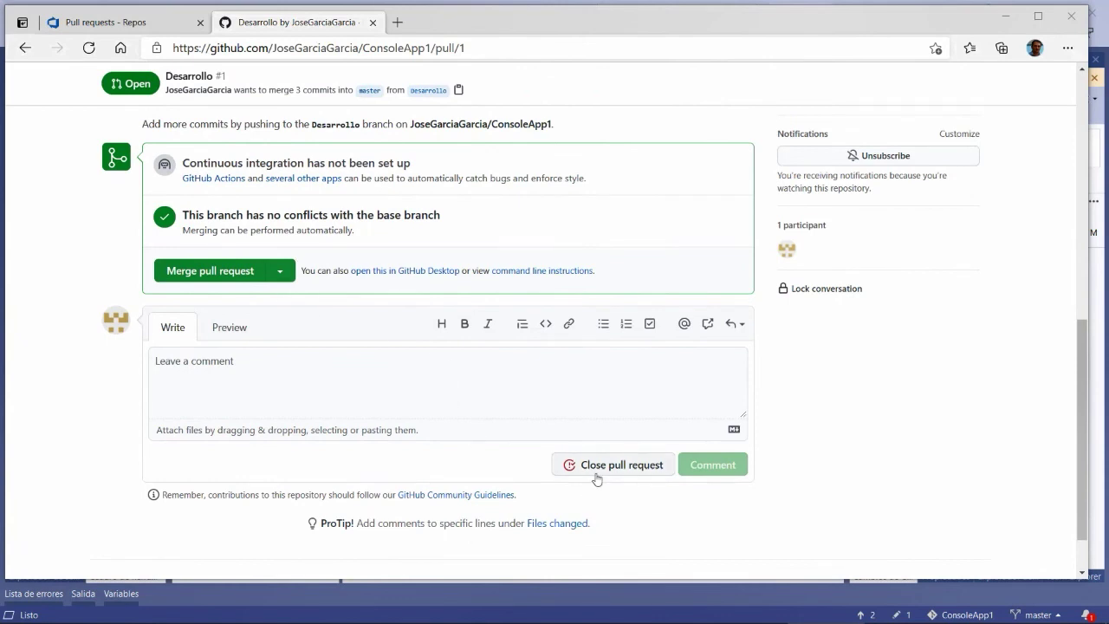
- Merge pull request #1 from Desarrollo into master with the default message, reviewing its closed and reopened timeline entries before confirming
{"action": "left_click", "coordinate": [223, 273]}
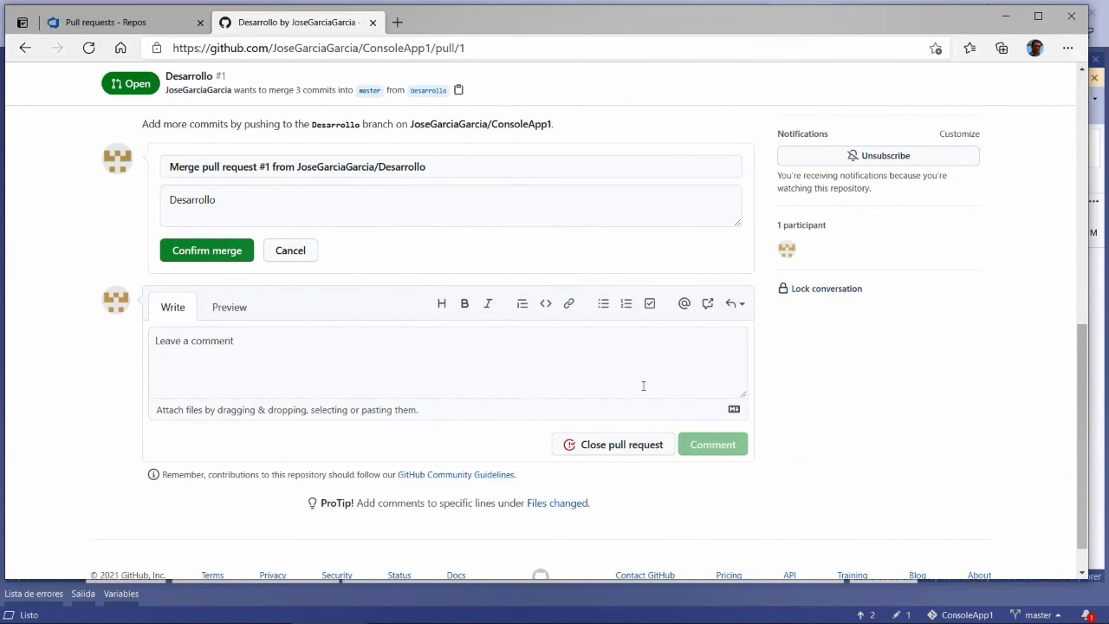
{"action": "scroll", "coordinate": [650, 433], "scroll_direction": "up", "scroll_amount": 3}
{"action": "scroll", "coordinate": [568, 428], "scroll_direction": "up", "scroll_amount": 1}
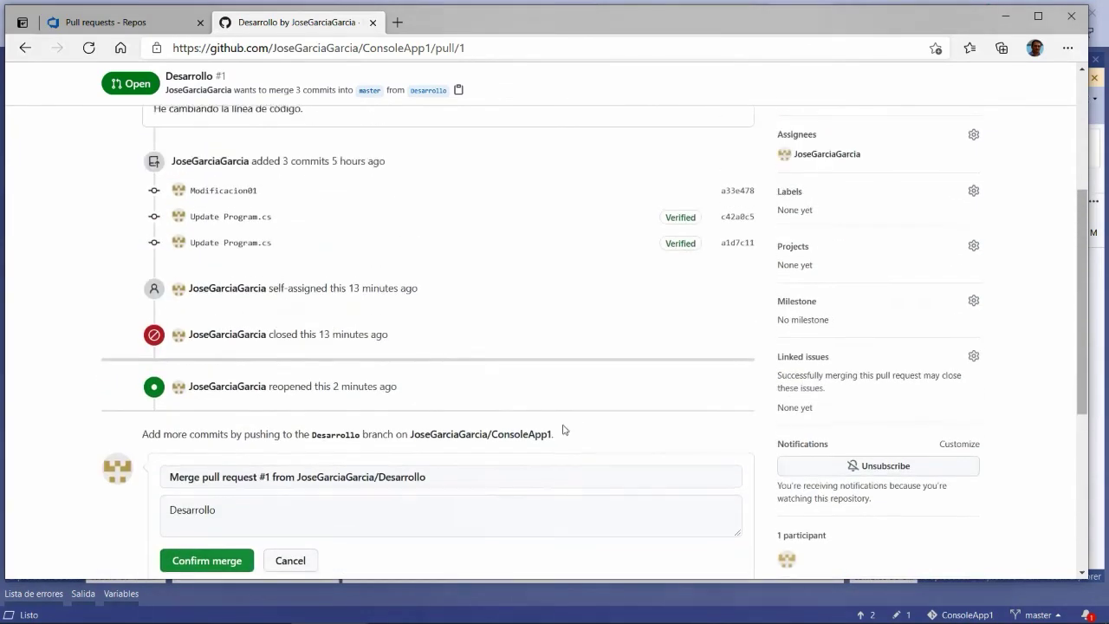
{"action": "scroll", "coordinate": [472, 424], "scroll_direction": "down", "scroll_amount": 1}
{"action": "scroll", "coordinate": [469, 421], "scroll_direction": "down", "scroll_amount": 2}
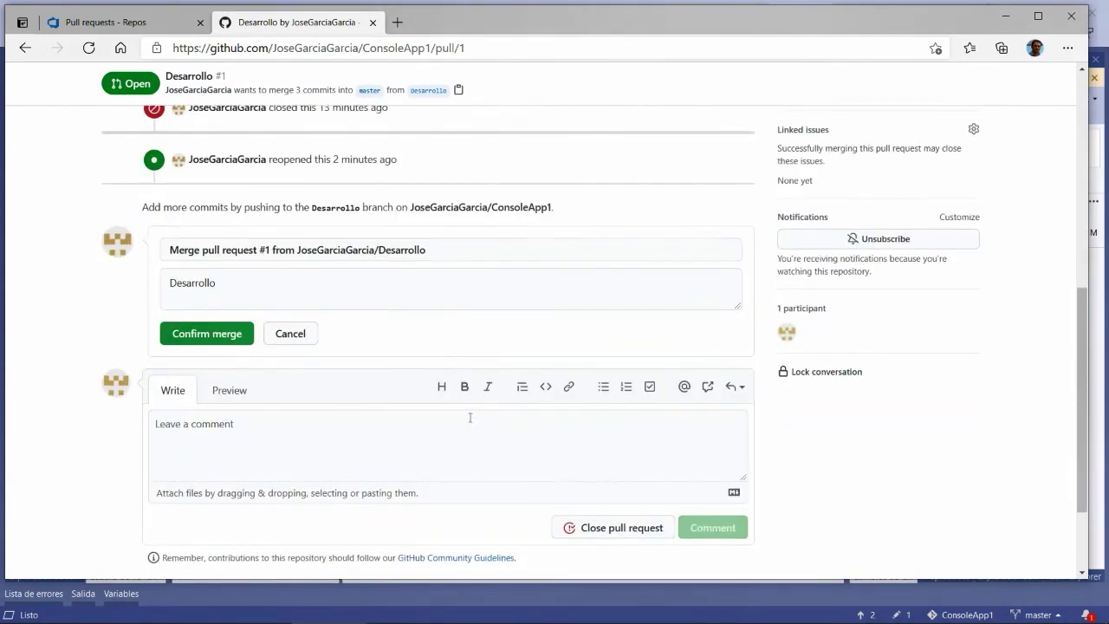
{"action": "left_click_drag", "start_coordinate": [277, 154], "coordinate": [451, 159]}
{"action": "left_click", "coordinate": [465, 161]}
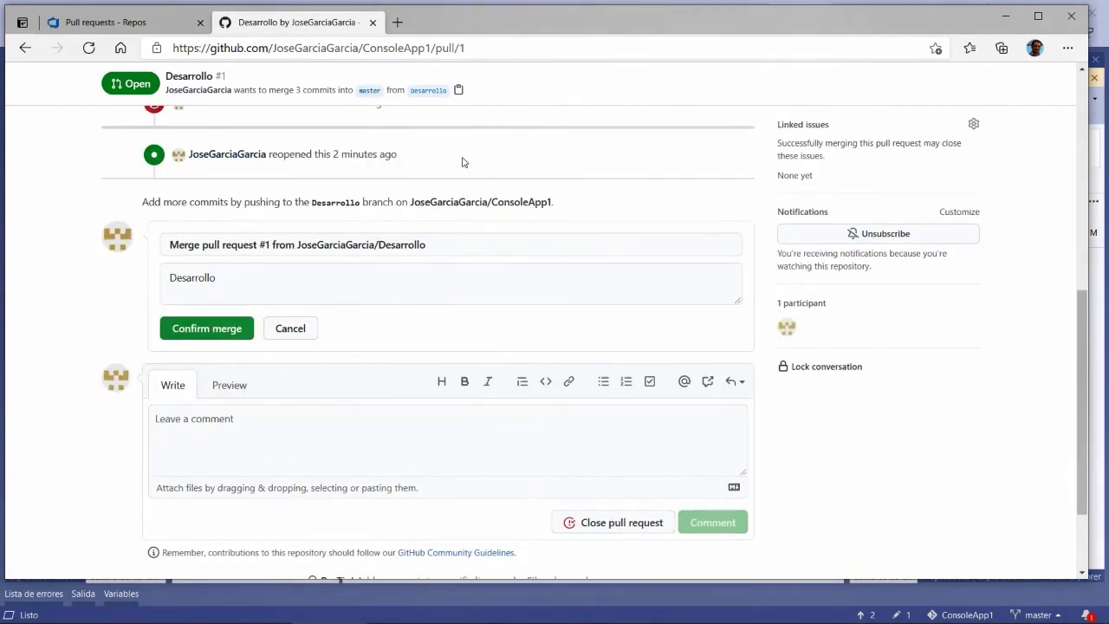
{"action": "scroll", "coordinate": [453, 195], "scroll_direction": "down", "scroll_amount": 1}
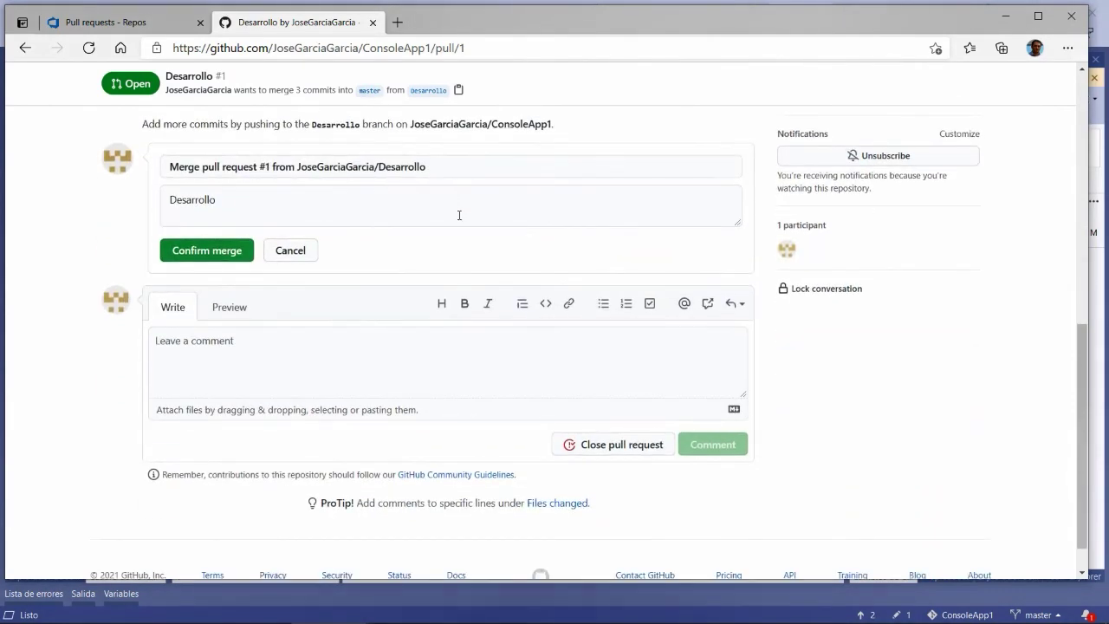
{"action": "left_click", "coordinate": [215, 257]}
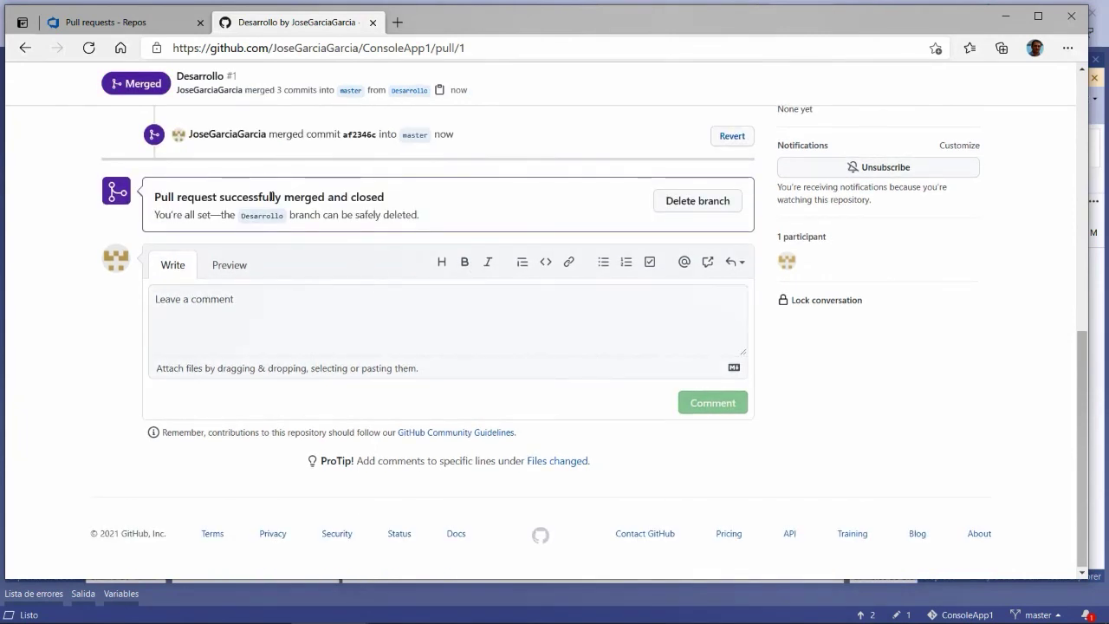
- Delete the merged Desarrollo branch, and list the remaining branches from the repository's ConsoleApp1 folder
{"action": "left_click_drag", "start_coordinate": [167, 196], "coordinate": [356, 197]}
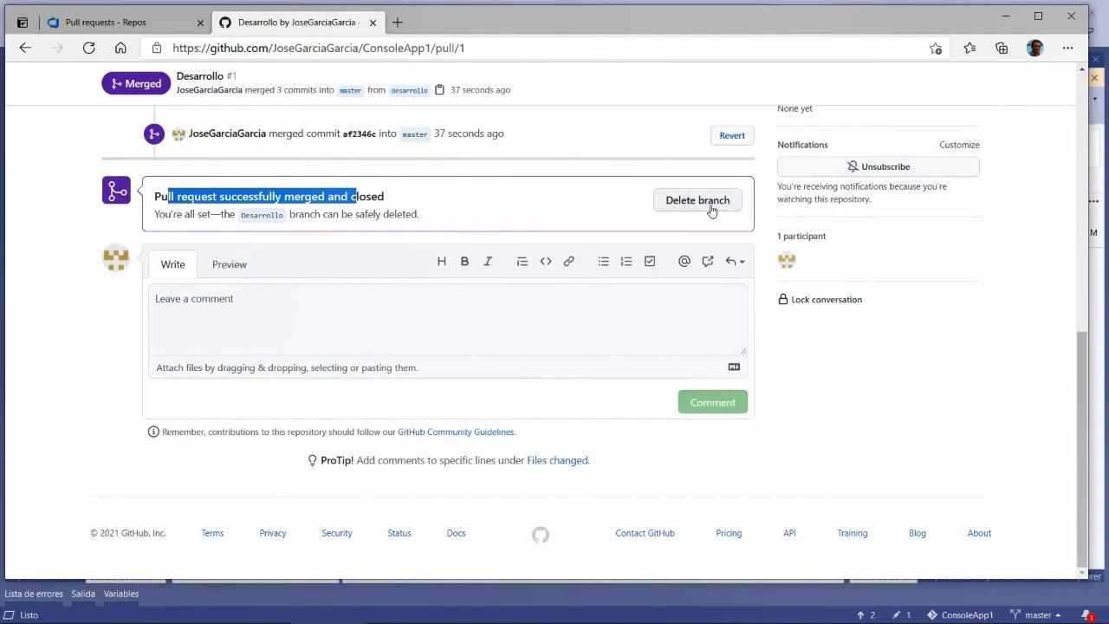
{"action": "left_click", "coordinate": [710, 207]}
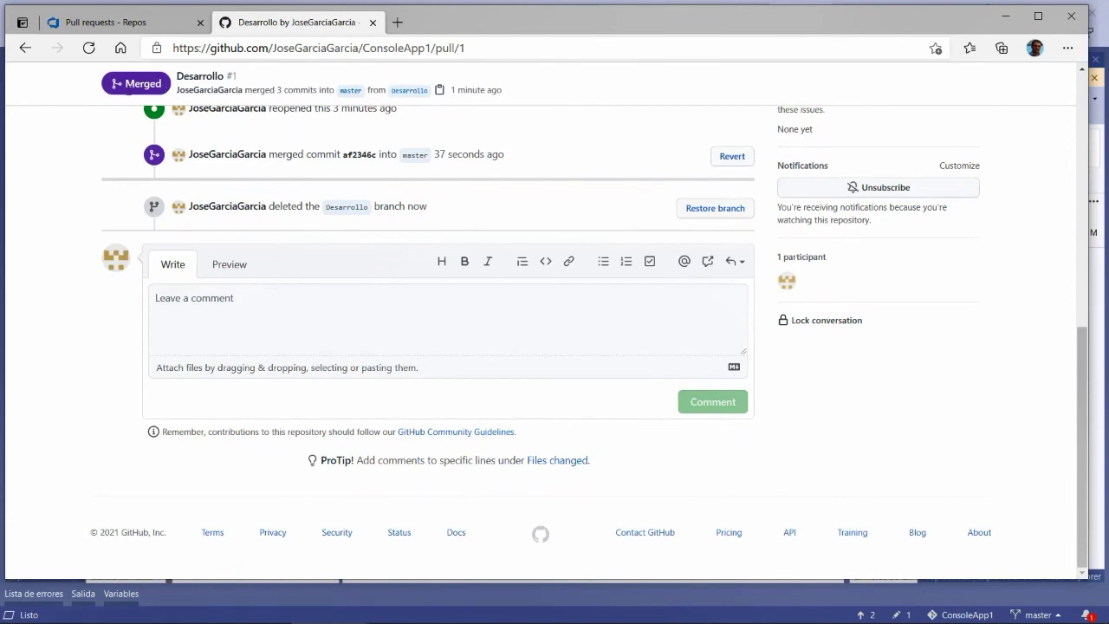
{"action": "scroll", "coordinate": [136, 124], "scroll_direction": "up", "scroll_amount": 1}
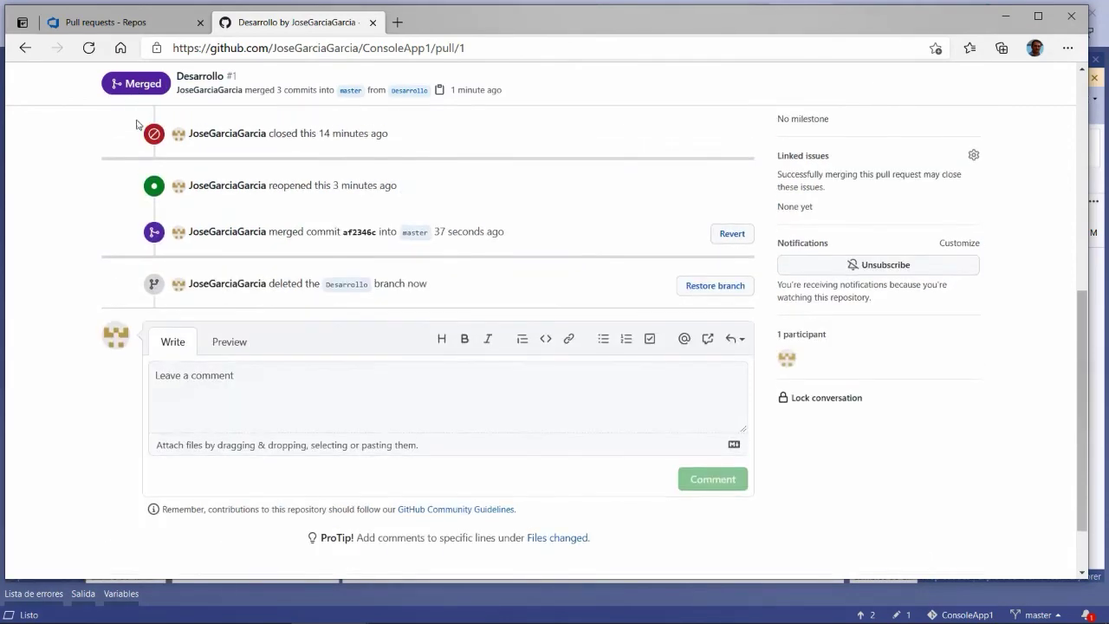
{"action": "scroll", "coordinate": [59, 183], "scroll_direction": "up", "scroll_amount": 10}
{"action": "left_click", "coordinate": [199, 131]}
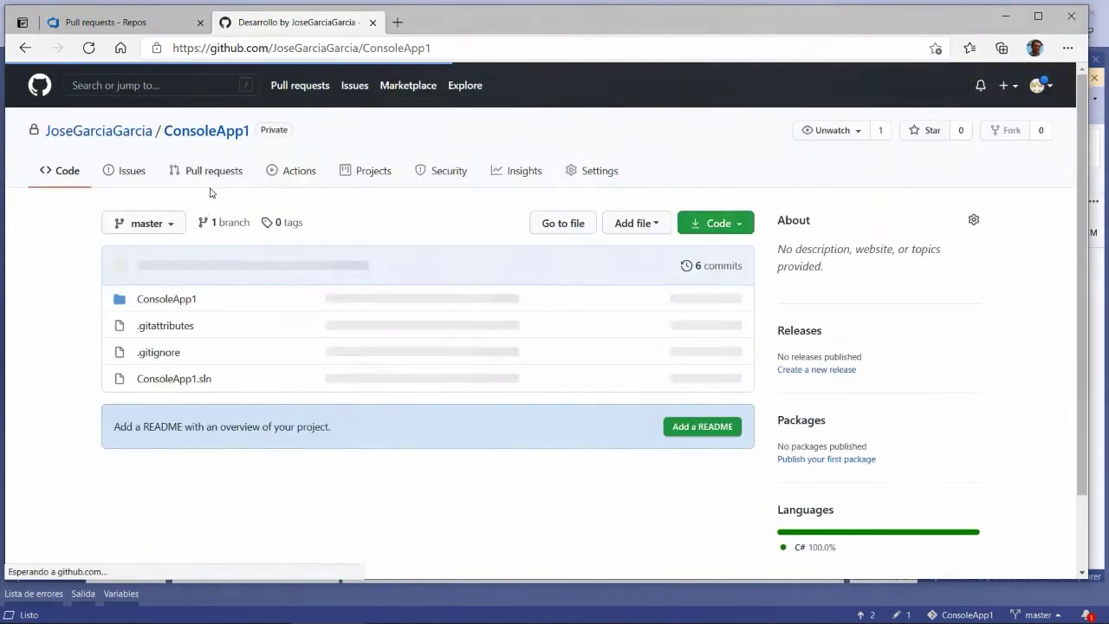
{"action": "left_click", "coordinate": [170, 301]}
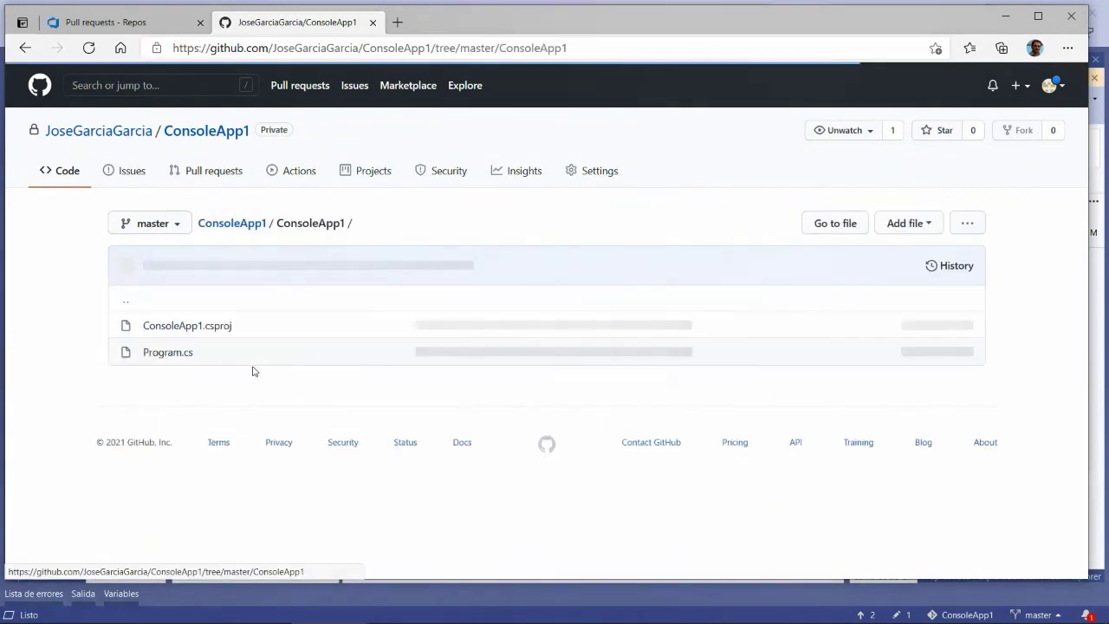
{"action": "left_click", "coordinate": [172, 232]}
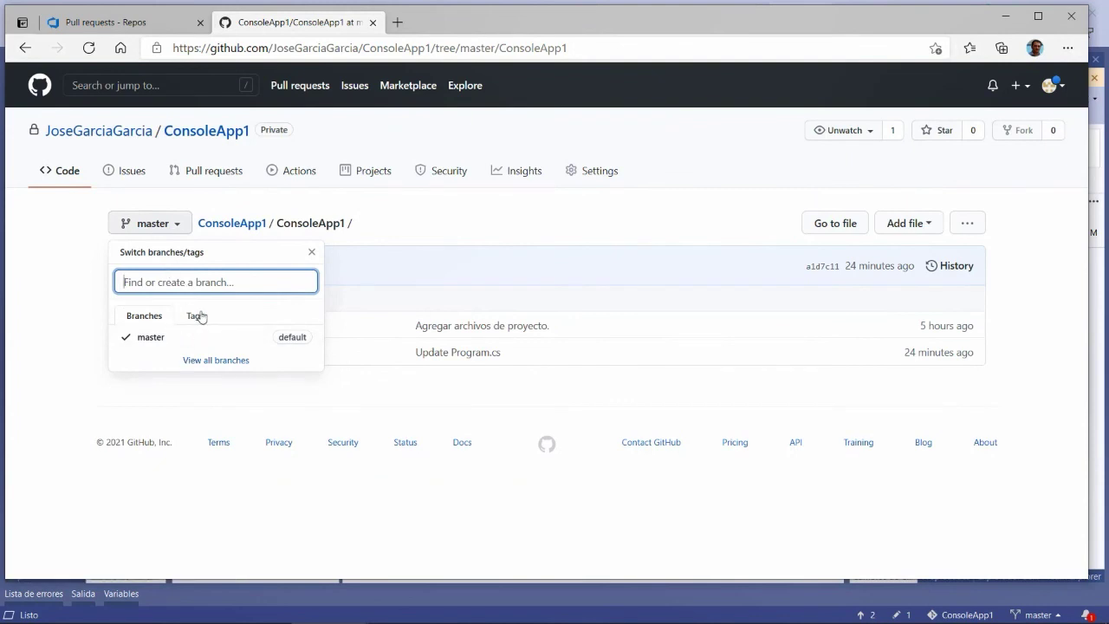
- Open Program.cs on the master branch and inspect its Console.WriteLine message and the available branches
{"action": "left_click", "coordinate": [288, 203]}
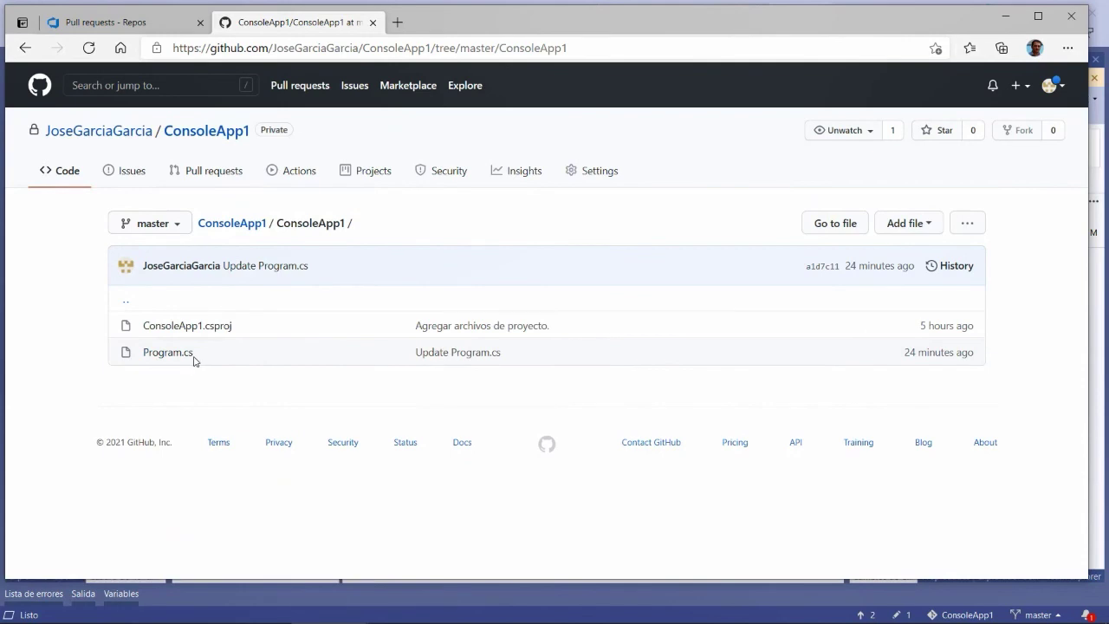
{"action": "left_click", "coordinate": [163, 353]}
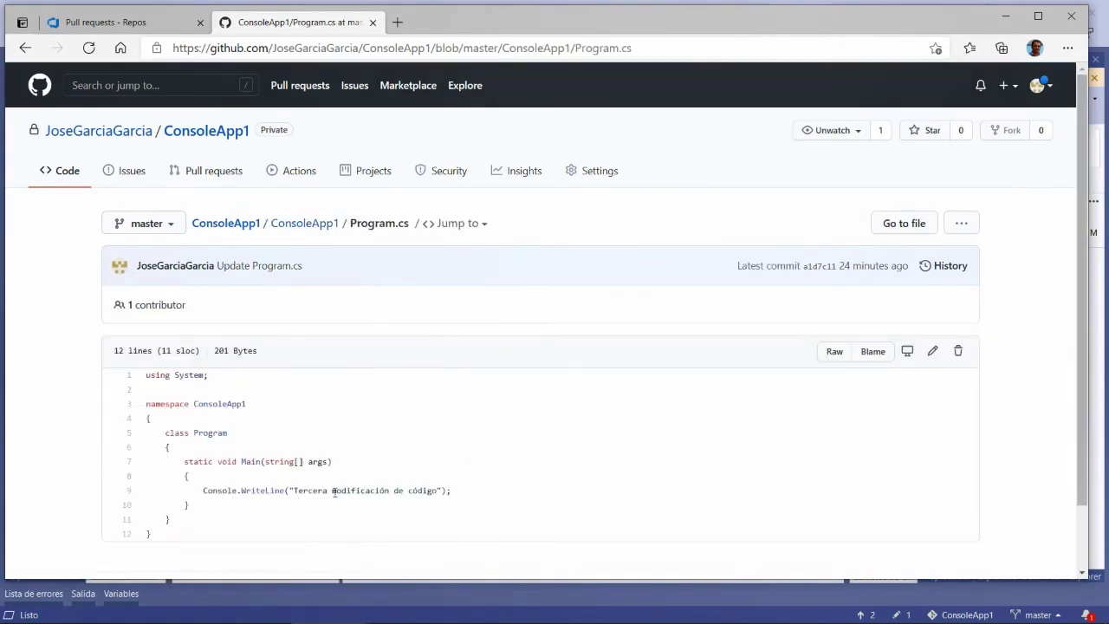
{"action": "left_click_drag", "start_coordinate": [294, 490], "coordinate": [403, 501]}
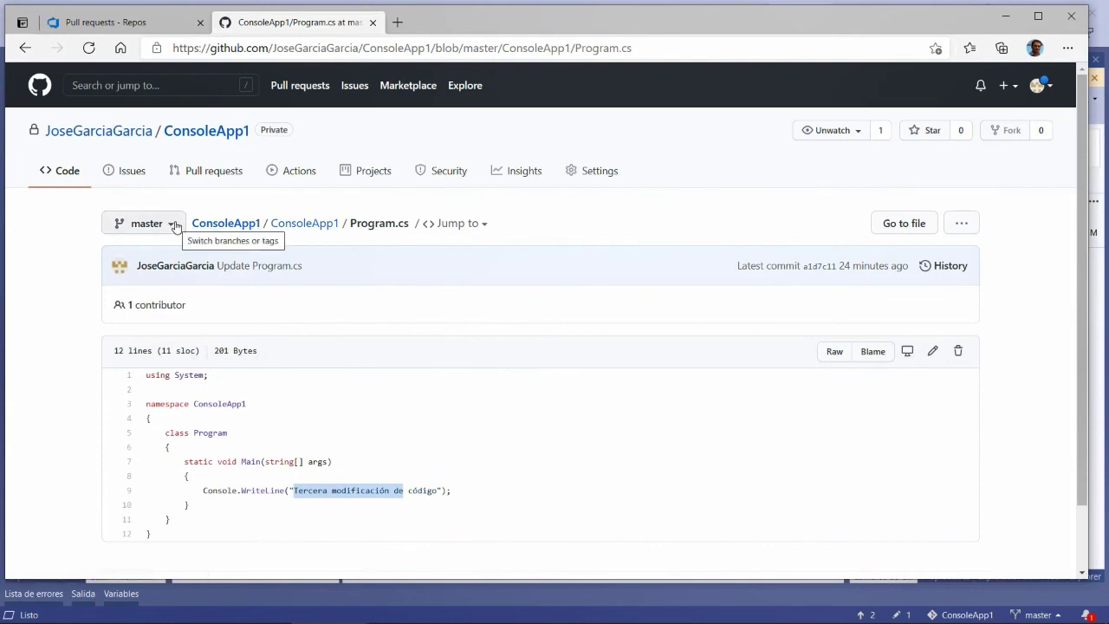
{"action": "left_click", "coordinate": [136, 223]}
{"action": "left_click", "coordinate": [82, 248]}
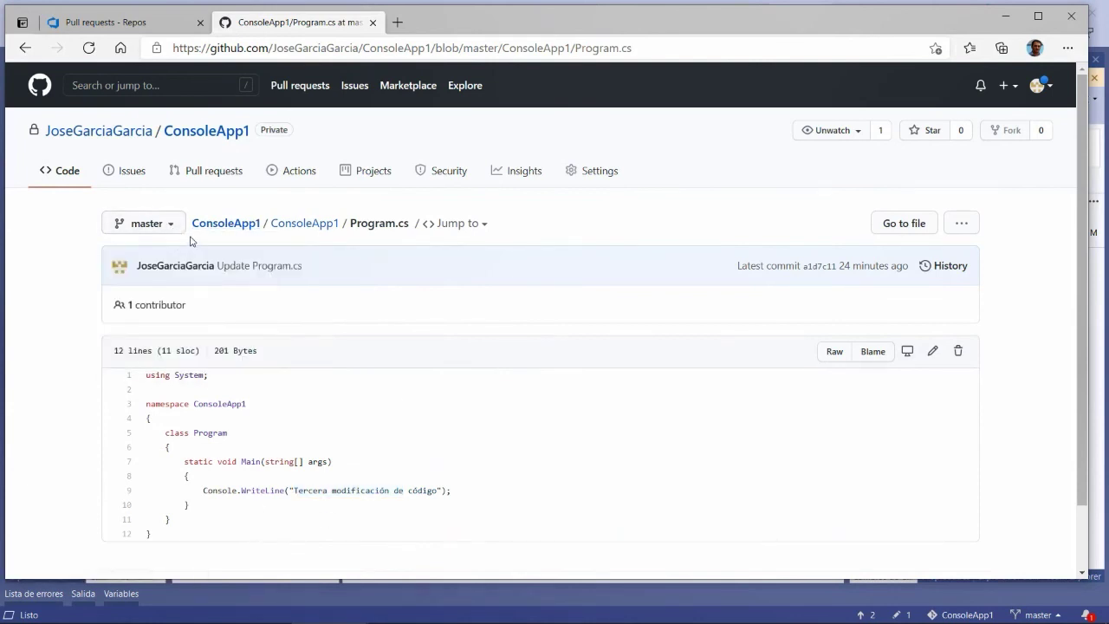
{"action": "left_click", "coordinate": [299, 228]}
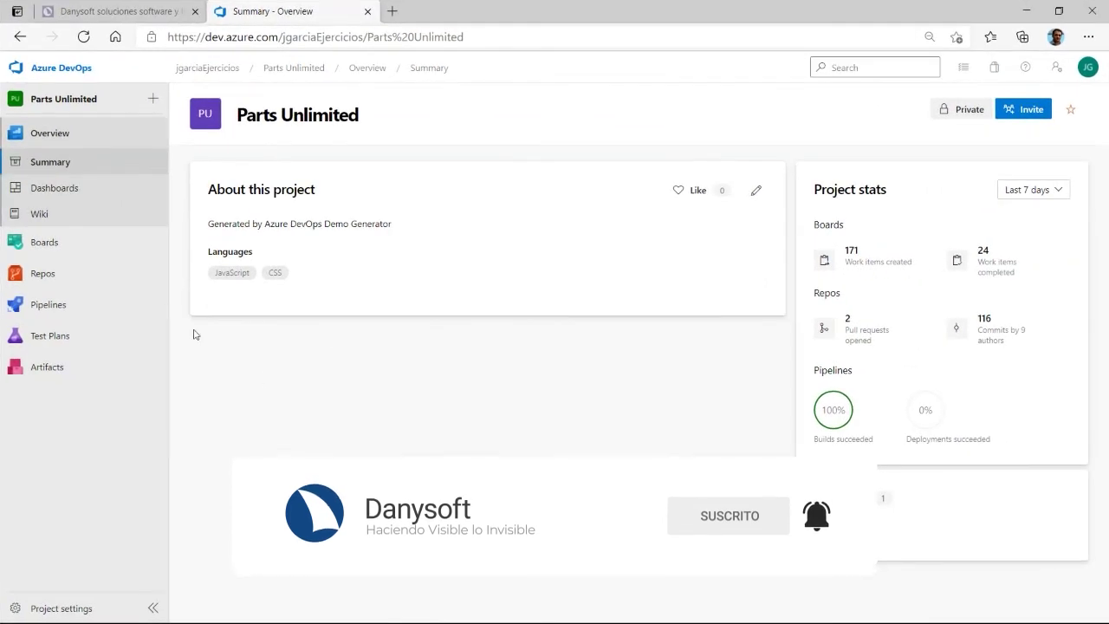
- Switch to the Parts Unlimited project in Azure DevOps and open the Repositories section of its project settings
{"action": "left_click", "coordinate": [55, 272]}
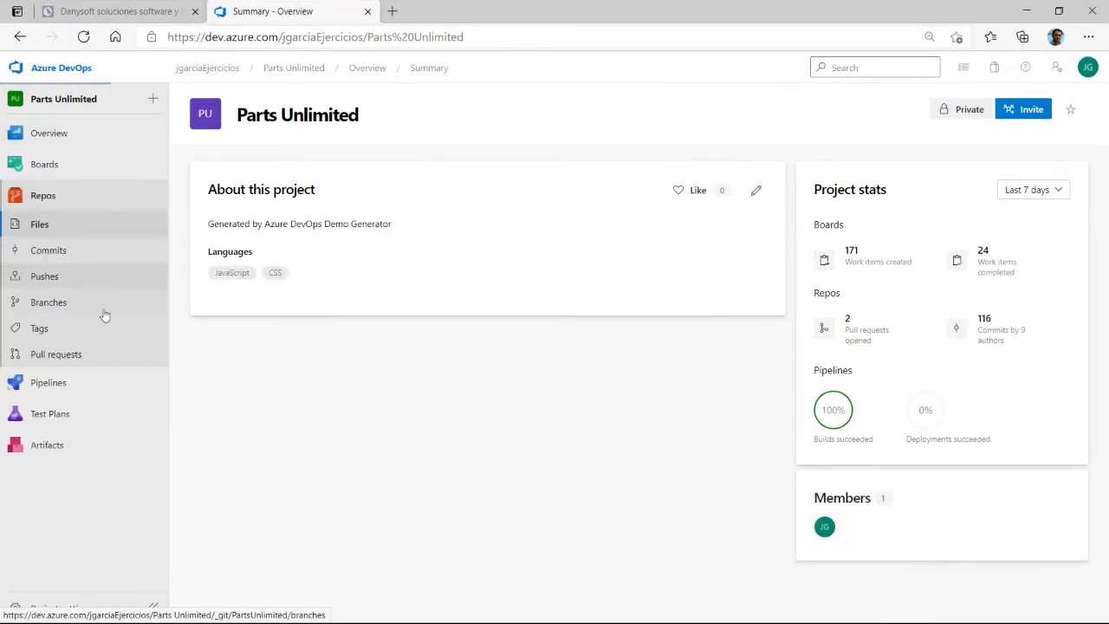
{"action": "left_click", "coordinate": [69, 607]}
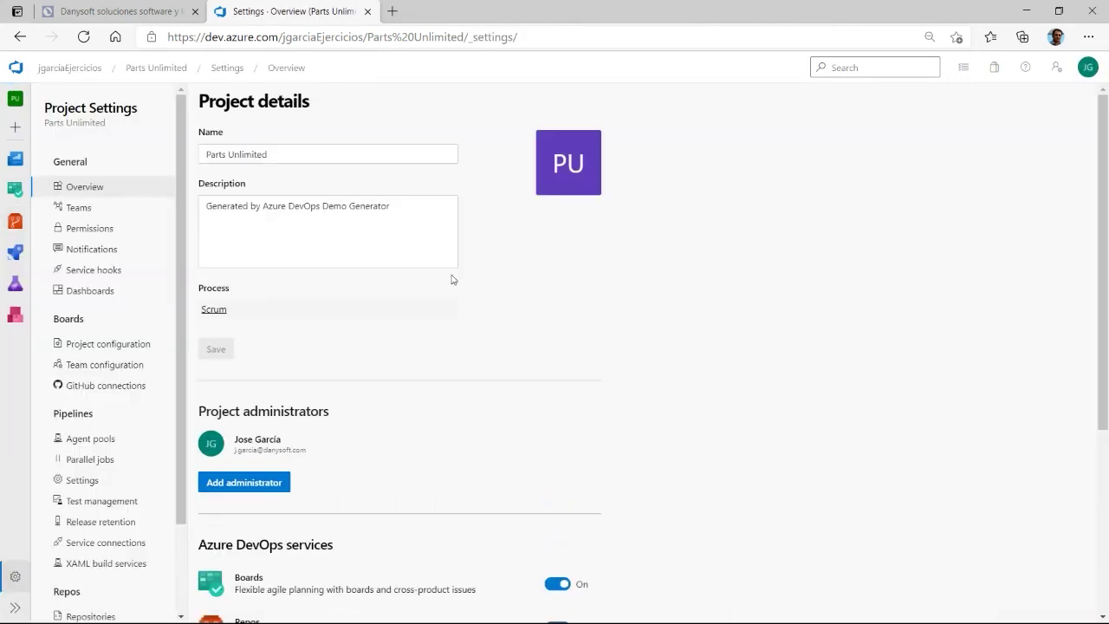
{"action": "left_click", "coordinate": [15, 609]}
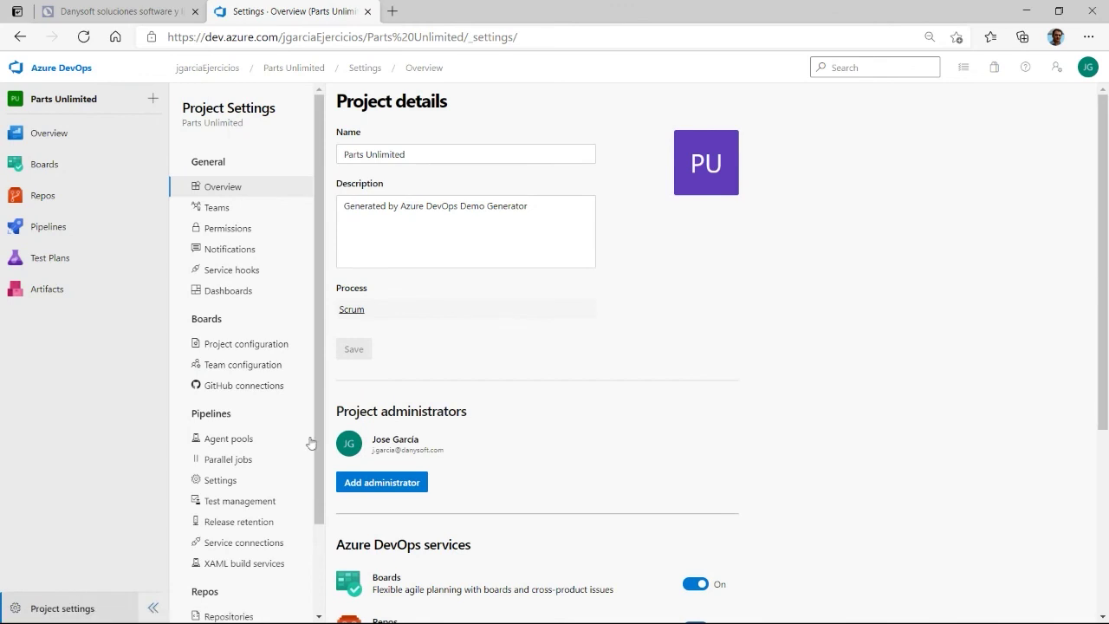
{"action": "scroll", "coordinate": [260, 294], "scroll_direction": "down", "scroll_amount": 3}
{"action": "left_click", "coordinate": [228, 508]}
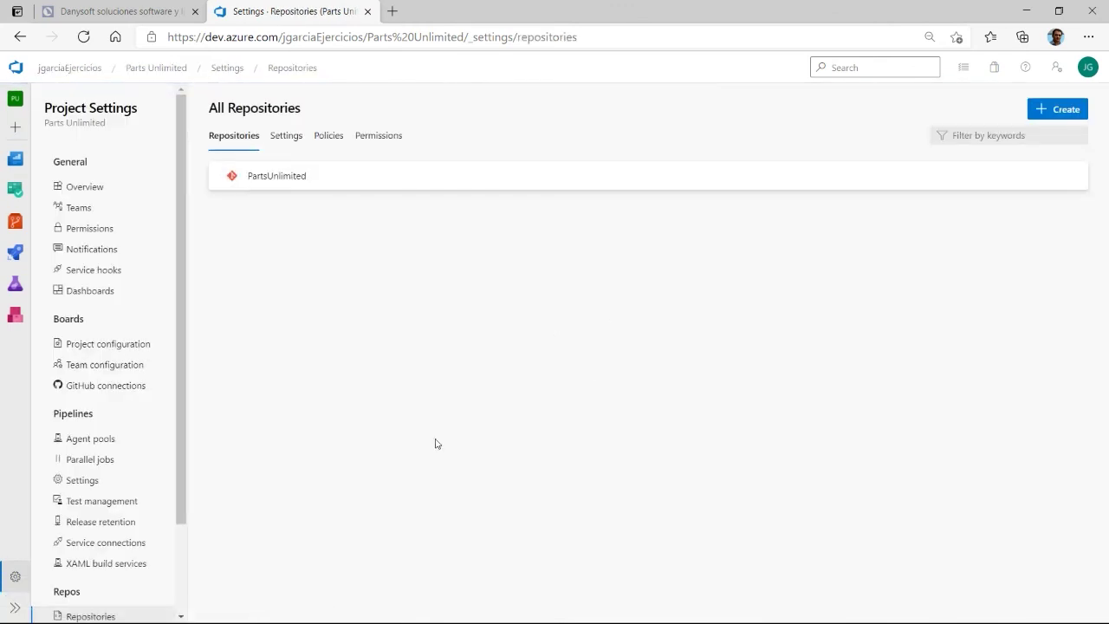
- Examine the default branch name setting for new repositories in All Repositories, leaving it switched off
{"action": "left_click", "coordinate": [283, 140]}
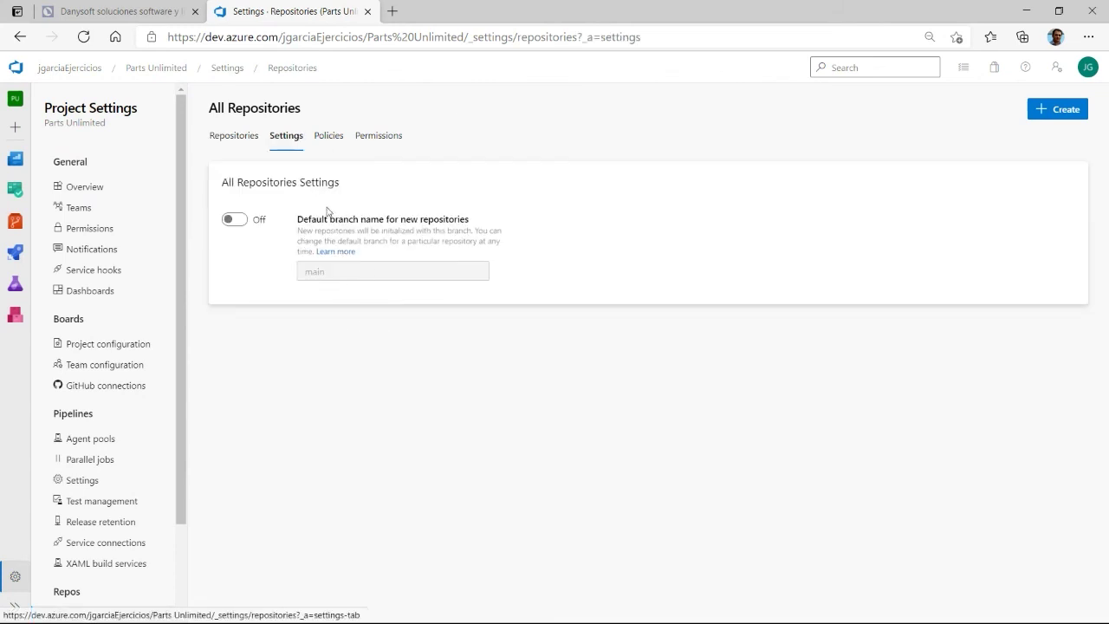
{"action": "left_click_drag", "start_coordinate": [314, 218], "coordinate": [522, 226]}
{"action": "left_click", "coordinate": [338, 216]}
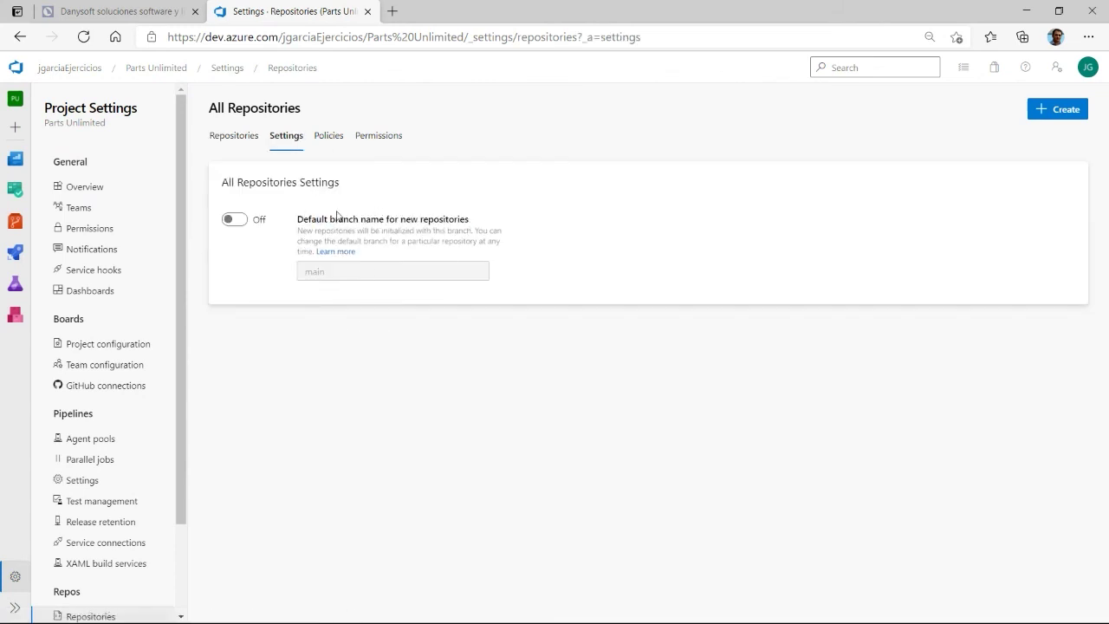
- Review the repository policies for all repositories, highlighting commit author email validation and case enforcement without enabling any
{"action": "left_click", "coordinate": [322, 141]}
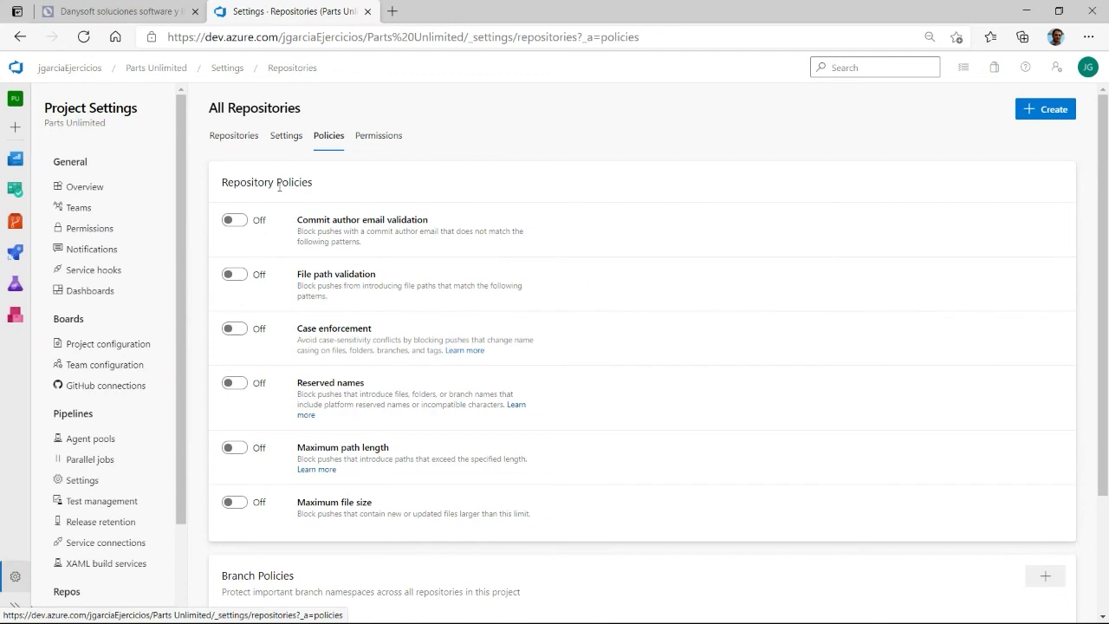
{"action": "left_click_drag", "start_coordinate": [221, 187], "coordinate": [324, 185]}
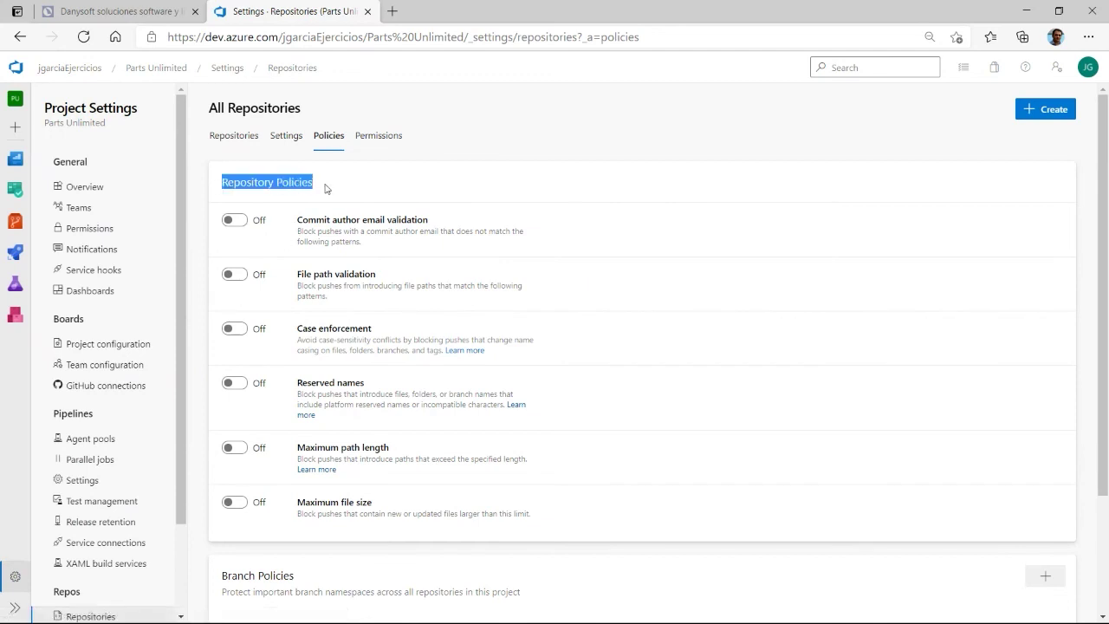
{"action": "left_click", "coordinate": [324, 187]}
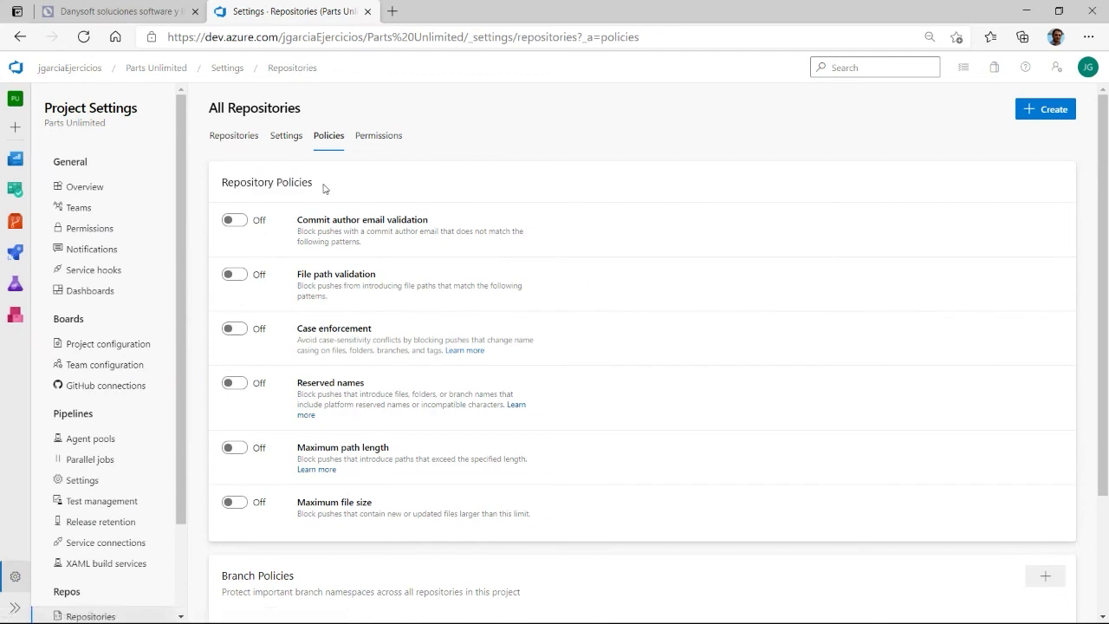
{"action": "triple_click", "coordinate": [324, 188]}
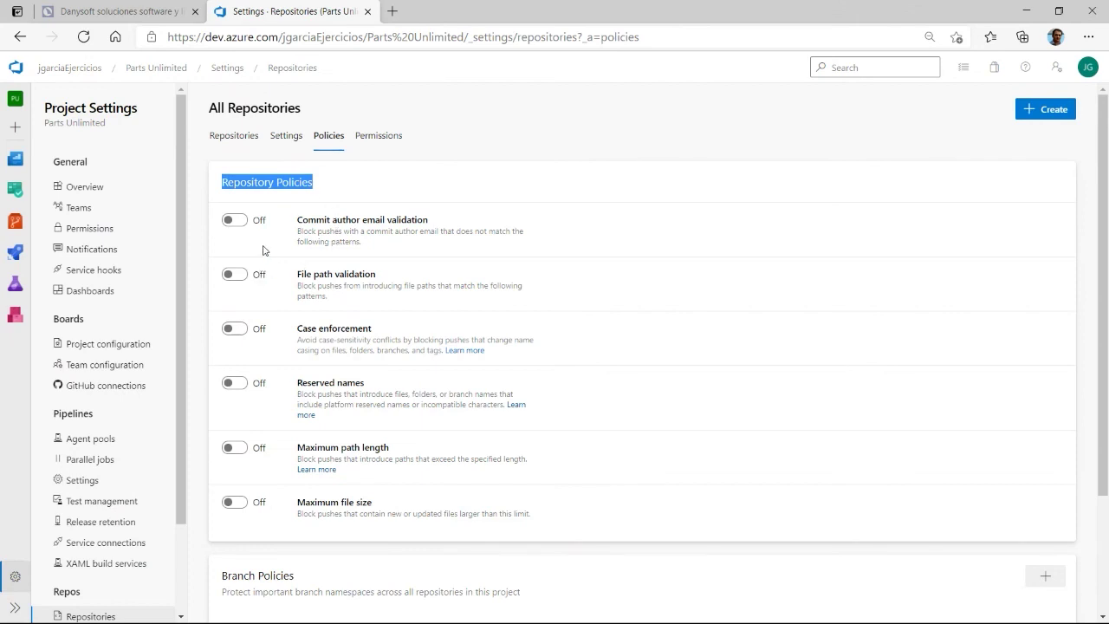
{"action": "left_click", "coordinate": [368, 180]}
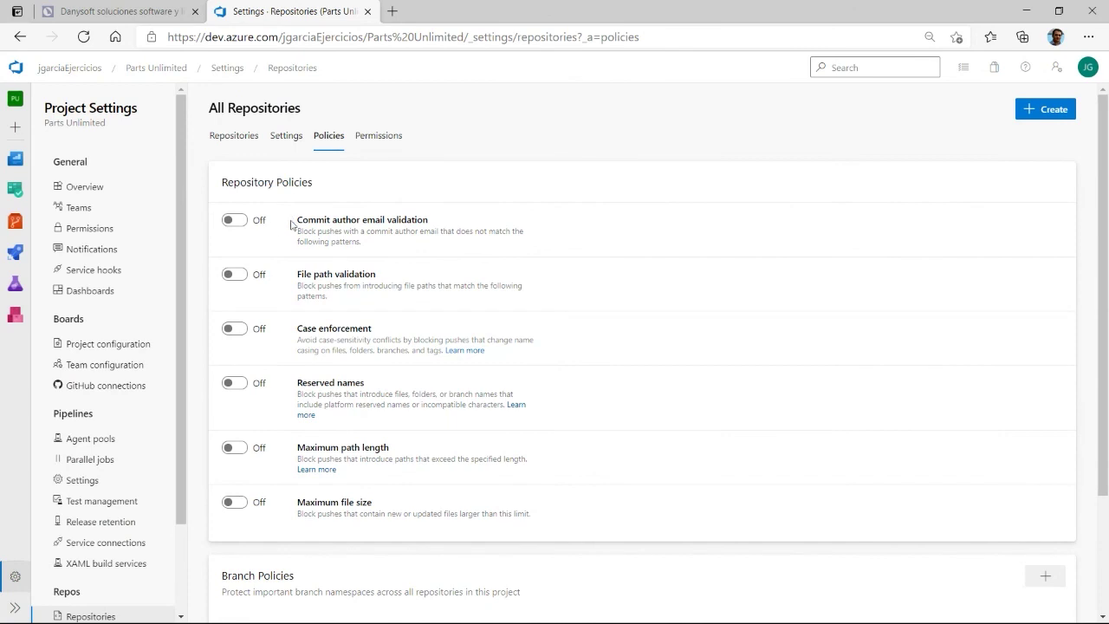
{"action": "left_click_drag", "start_coordinate": [297, 218], "coordinate": [431, 223]}
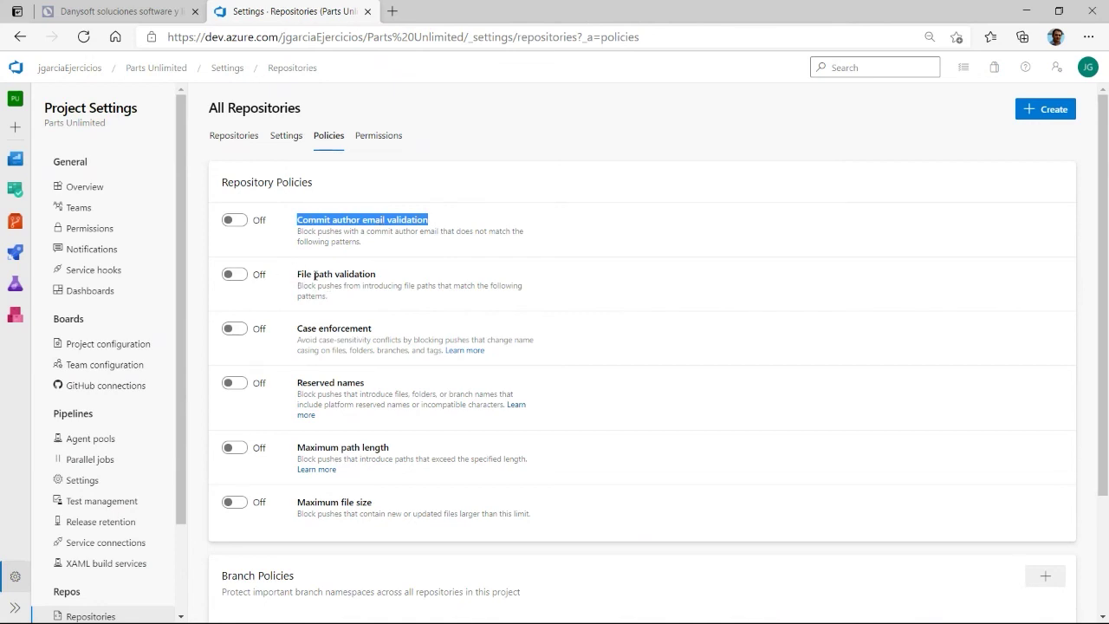
{"action": "scroll", "coordinate": [321, 274], "scroll_direction": "down", "scroll_amount": 2}
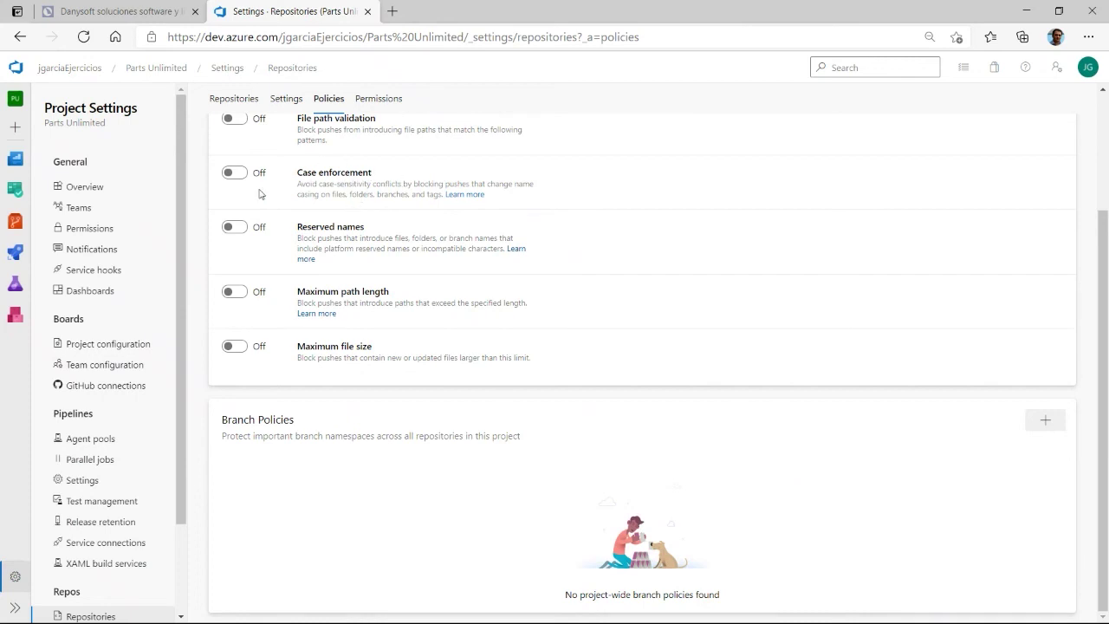
{"action": "double_click", "coordinate": [308, 173]}
- Inspect the branch protection choices for project-wide branch policies, including pattern-matched branches, and leave without creating a policy
{"action": "left_click_drag", "start_coordinate": [219, 424], "coordinate": [519, 437]}
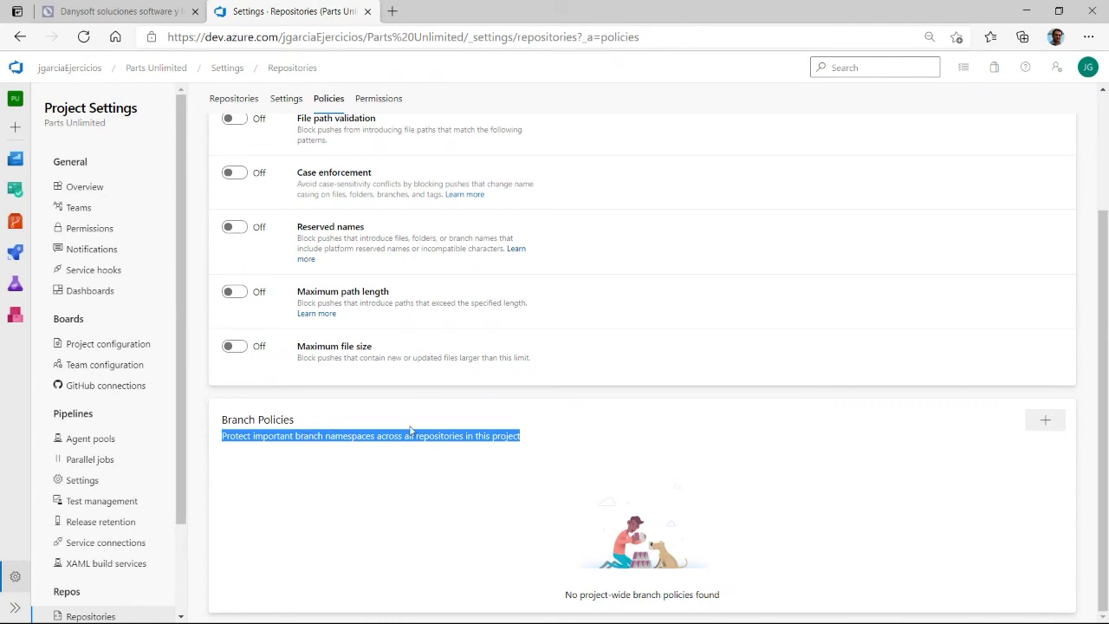
{"action": "left_click", "coordinate": [1044, 419]}
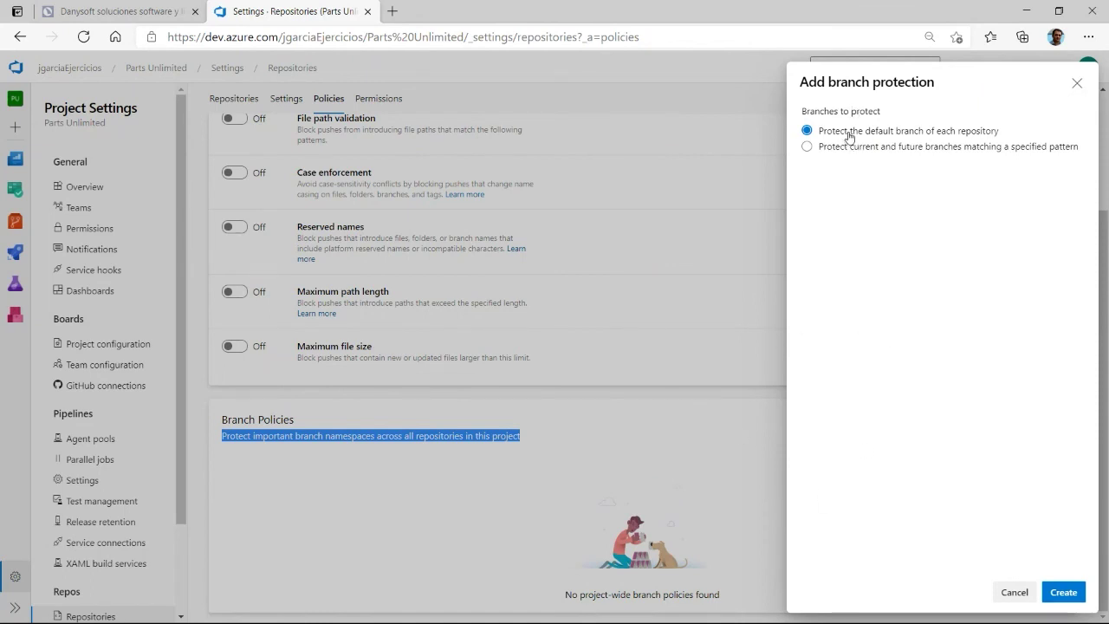
{"action": "left_click", "coordinate": [918, 146]}
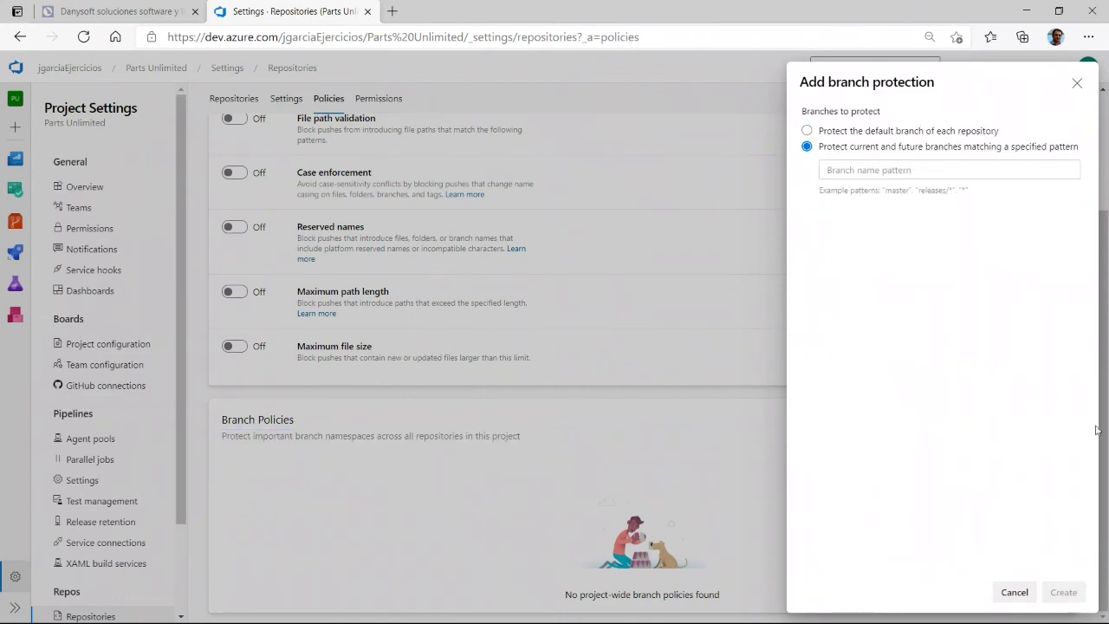
{"action": "left_click", "coordinate": [1014, 592]}
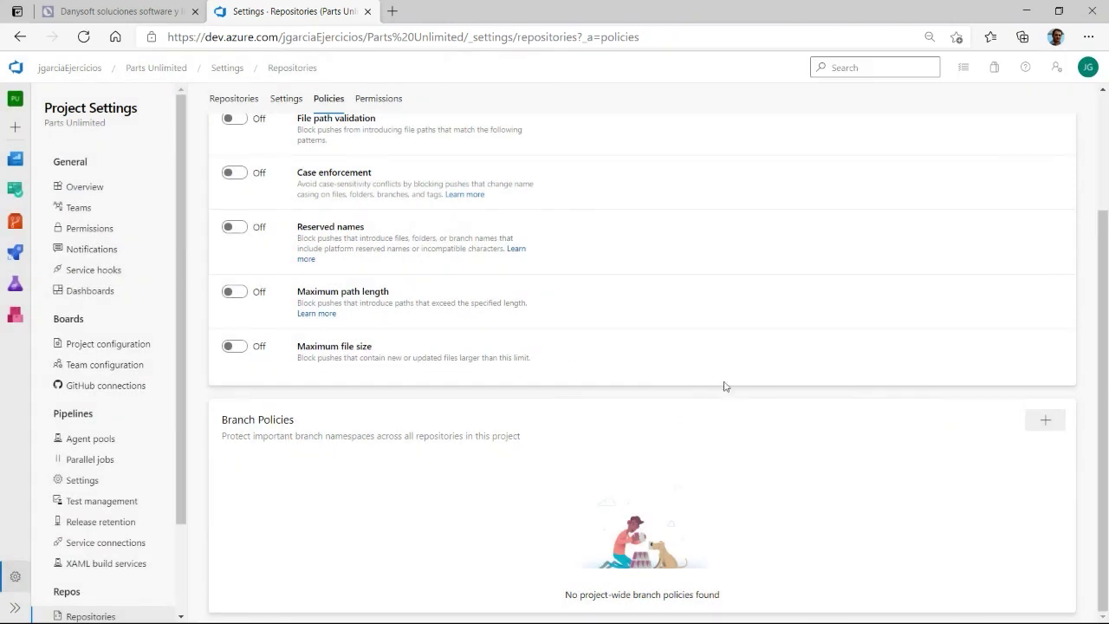
- Look over the project settings categories around Repositories and the policies listed for all repositories
{"action": "scroll", "coordinate": [693, 380], "scroll_direction": "up", "scroll_amount": 3}
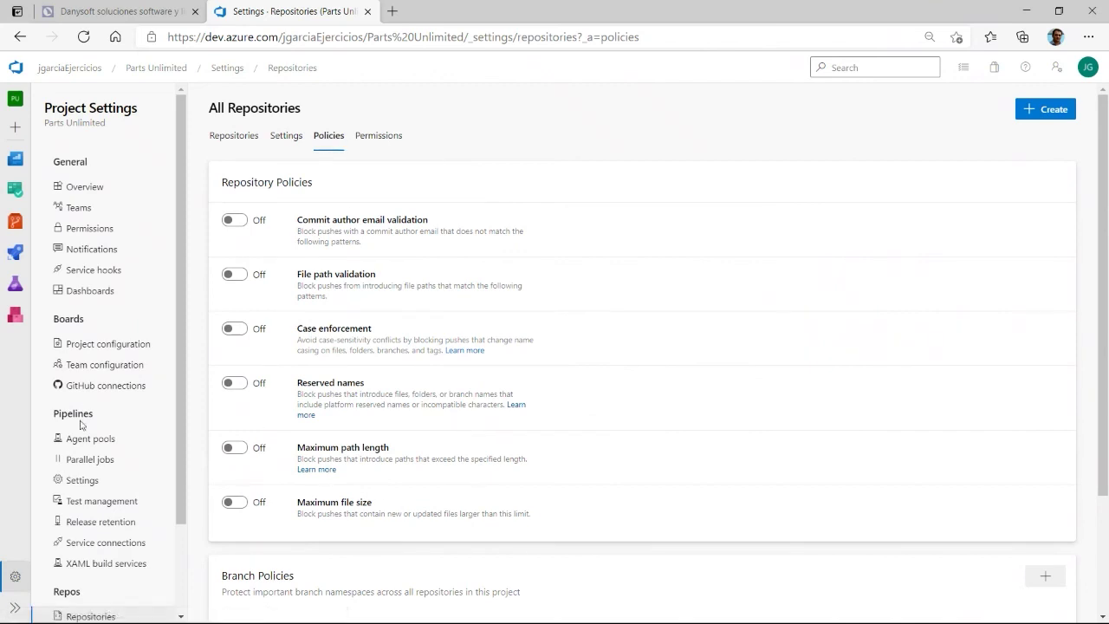
{"action": "scroll", "coordinate": [103, 398], "scroll_direction": "down", "scroll_amount": 2}
{"action": "scroll", "coordinate": [112, 378], "scroll_direction": "up", "scroll_amount": 2}
{"action": "scroll", "coordinate": [116, 396], "scroll_direction": "down", "scroll_amount": 2}
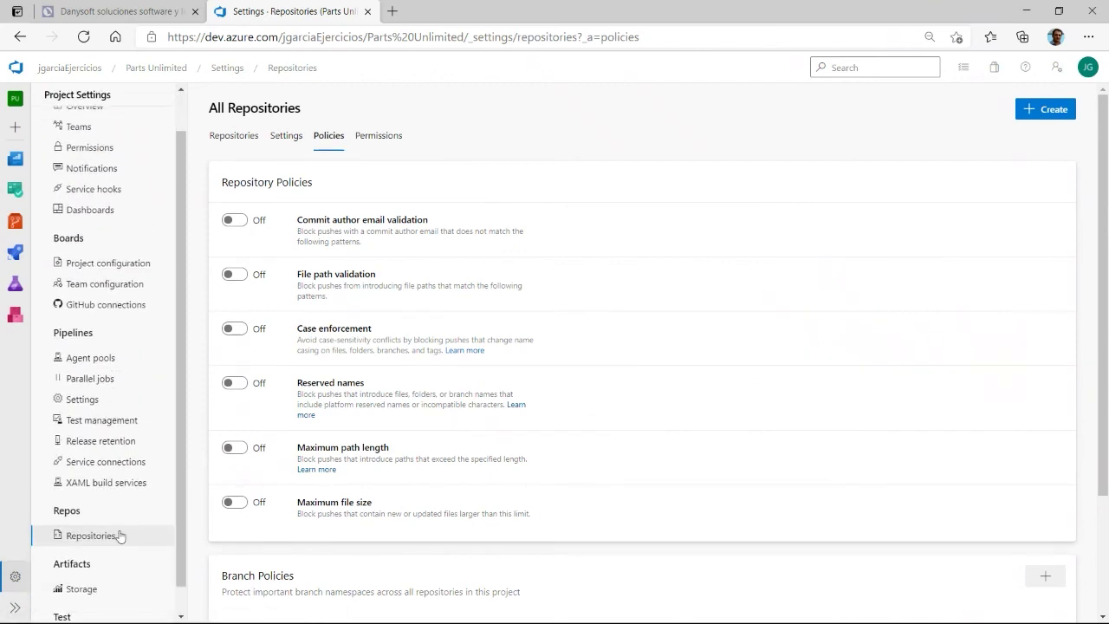
{"action": "scroll", "coordinate": [130, 481], "scroll_direction": "down", "scroll_amount": 1}
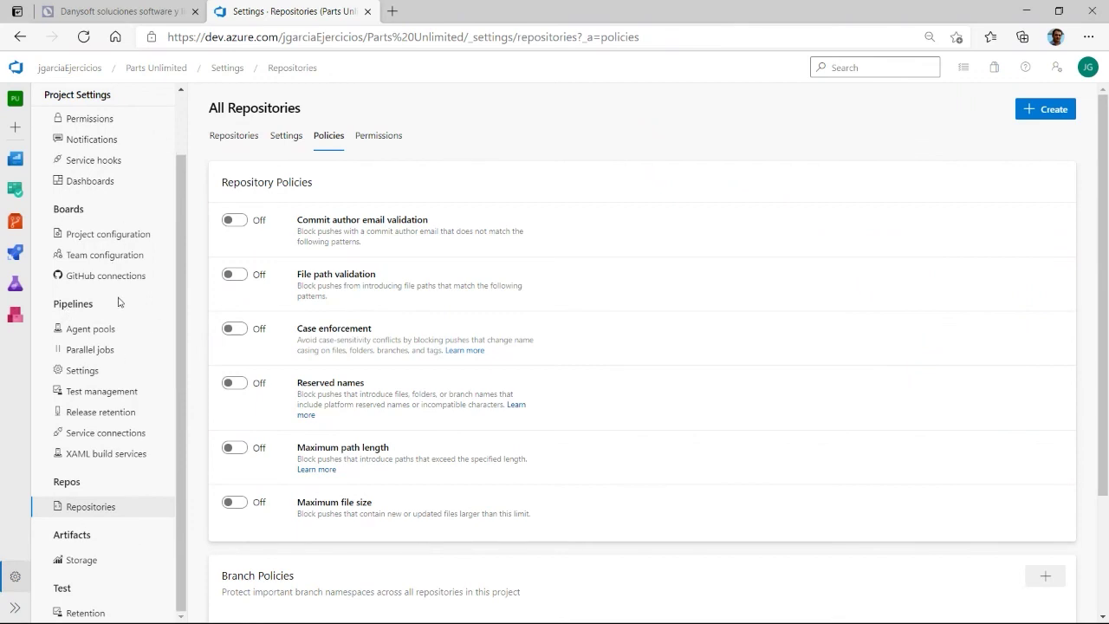
{"action": "scroll", "coordinate": [104, 301], "scroll_direction": "up", "scroll_amount": 3}
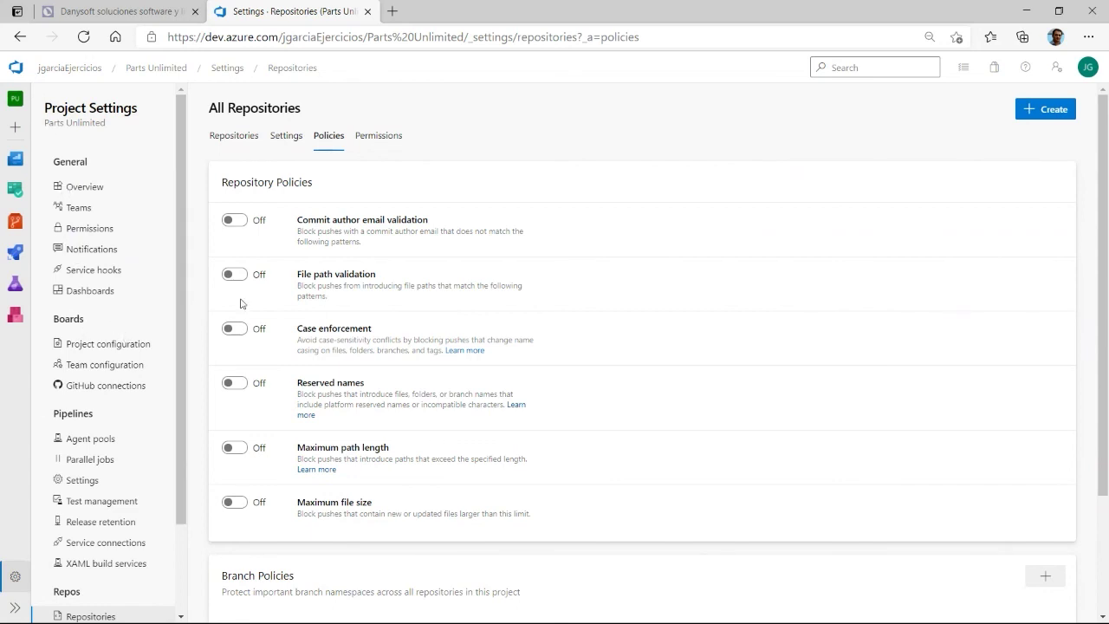
{"action": "scroll", "coordinate": [418, 292], "scroll_direction": "down", "scroll_amount": 1}
{"action": "scroll", "coordinate": [418, 293], "scroll_direction": "up", "scroll_amount": 1}
- Revisit the settings, repository list, permissions and policies of All Repositories without changing anything
{"action": "left_click", "coordinate": [290, 137]}
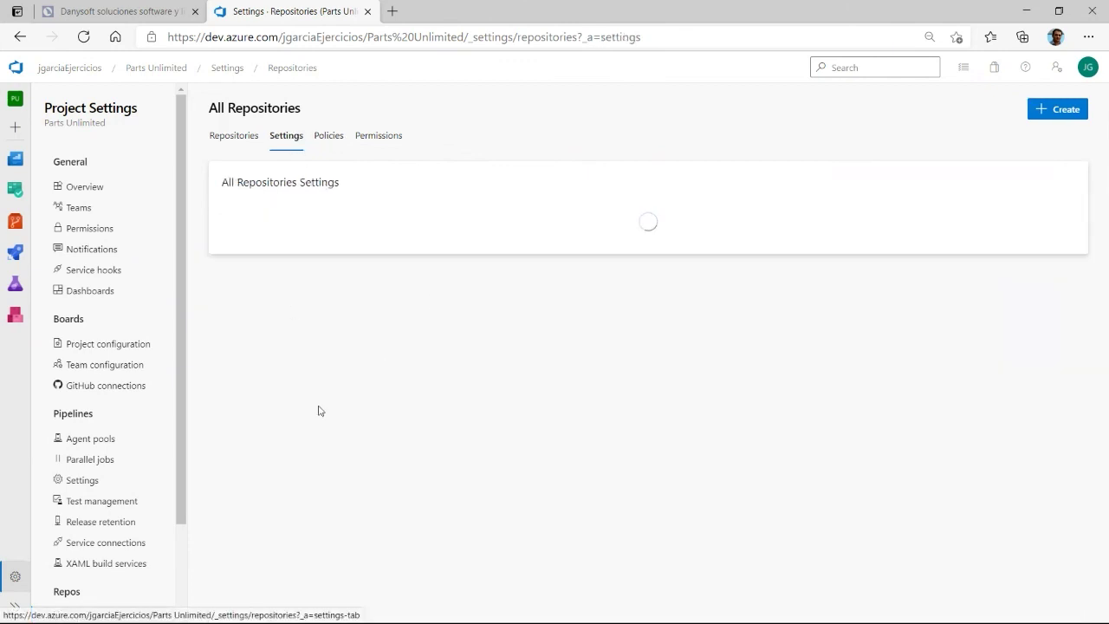
{"action": "left_click", "coordinate": [249, 143]}
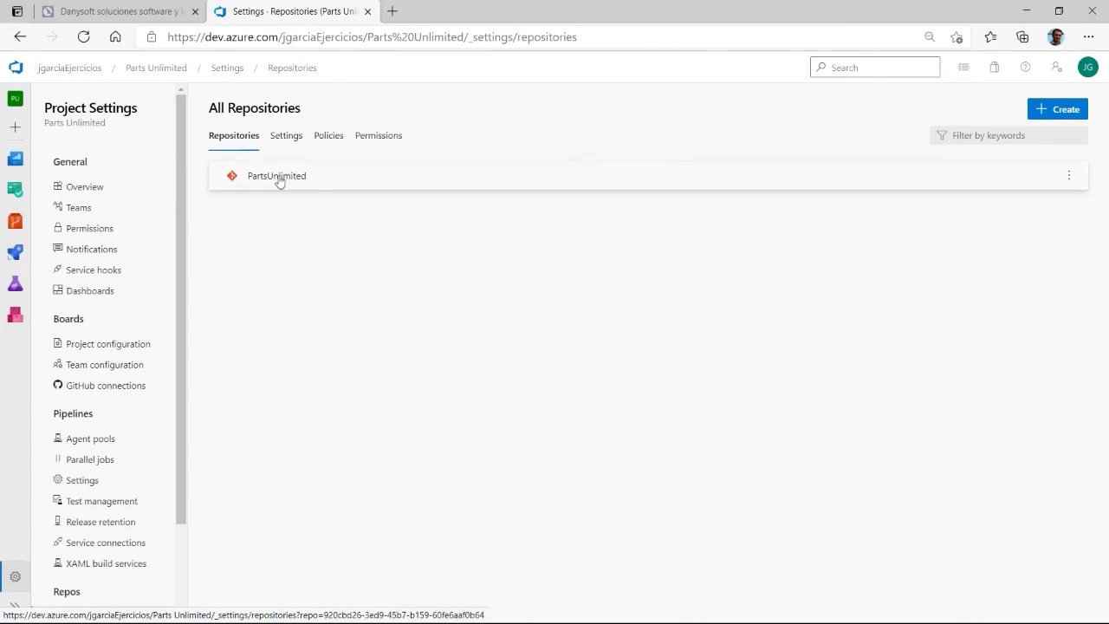
{"action": "left_click", "coordinate": [379, 135]}
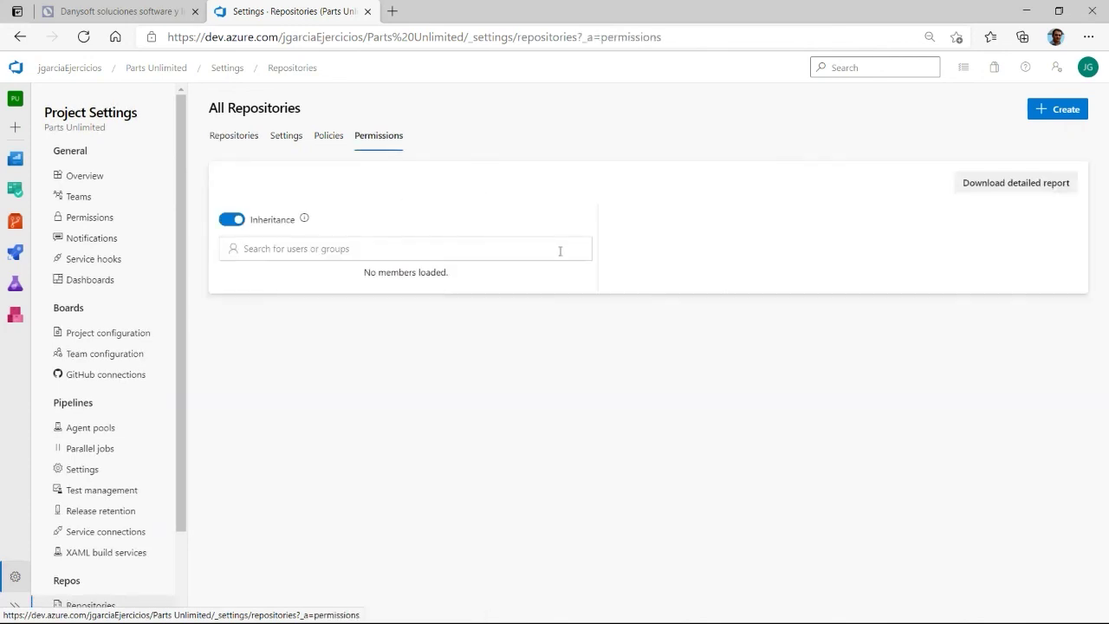
{"action": "left_click", "coordinate": [322, 141]}
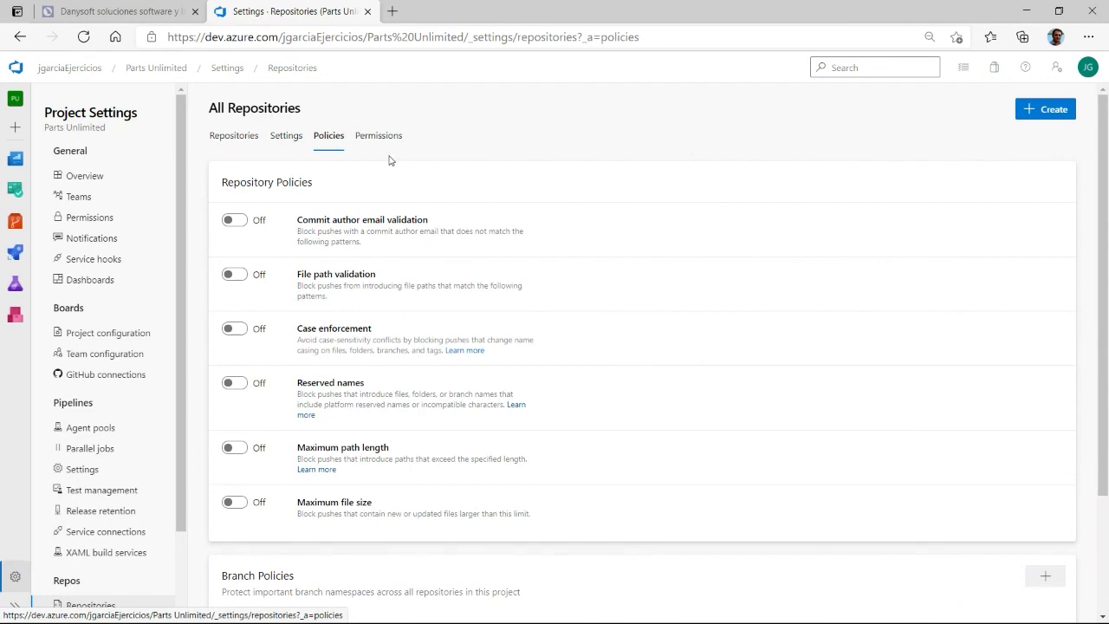
- Switch to the Danysoft website and open the Azure DevOps course page from its training area
{"action": "left_click", "coordinate": [109, 17]}
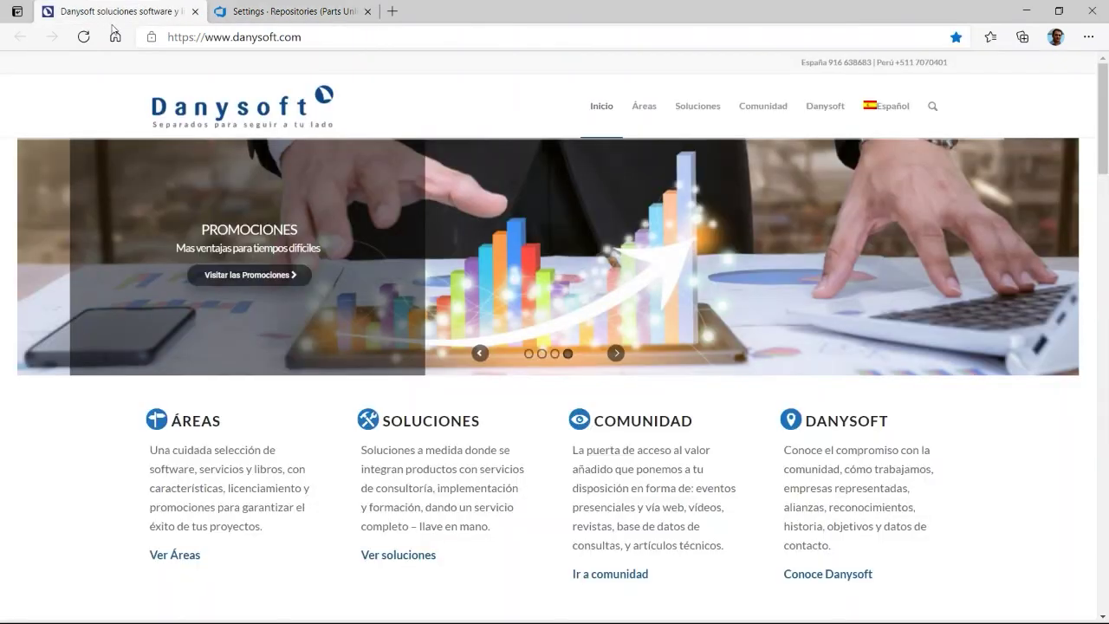
{"action": "mouse_move", "coordinate": [644, 106]}
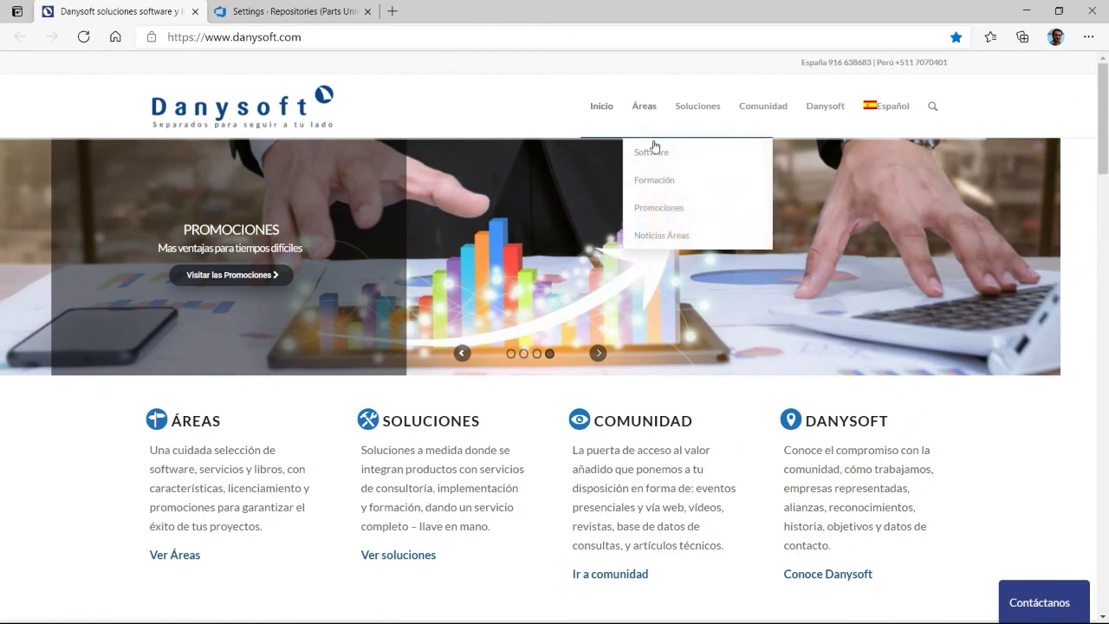
{"action": "left_click", "coordinate": [656, 190]}
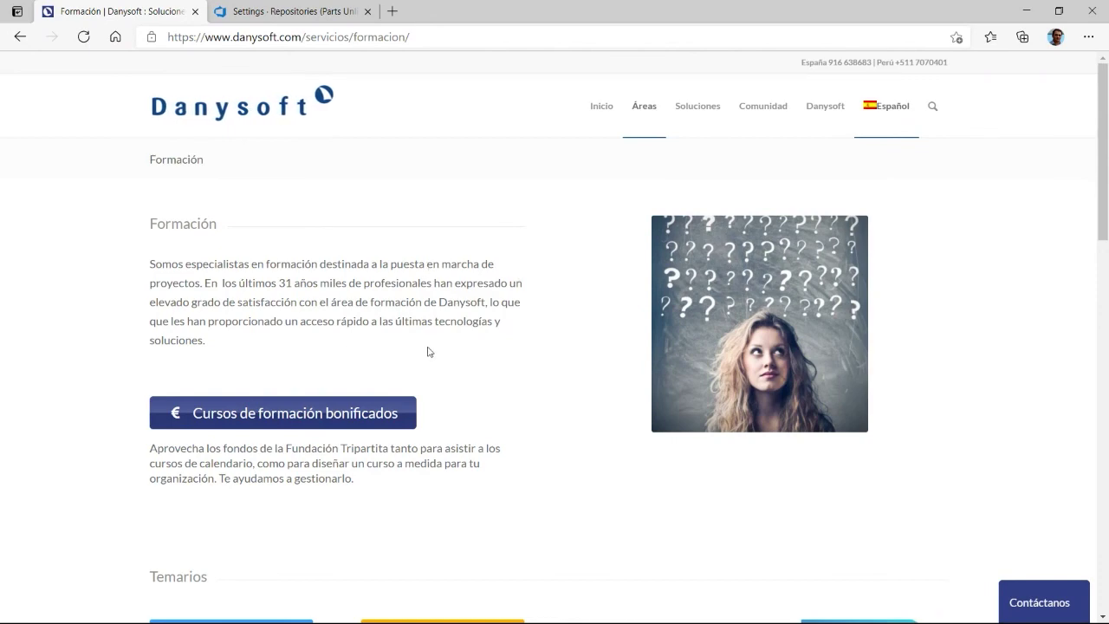
{"action": "scroll", "coordinate": [427, 351], "scroll_direction": "down", "scroll_amount": 5}
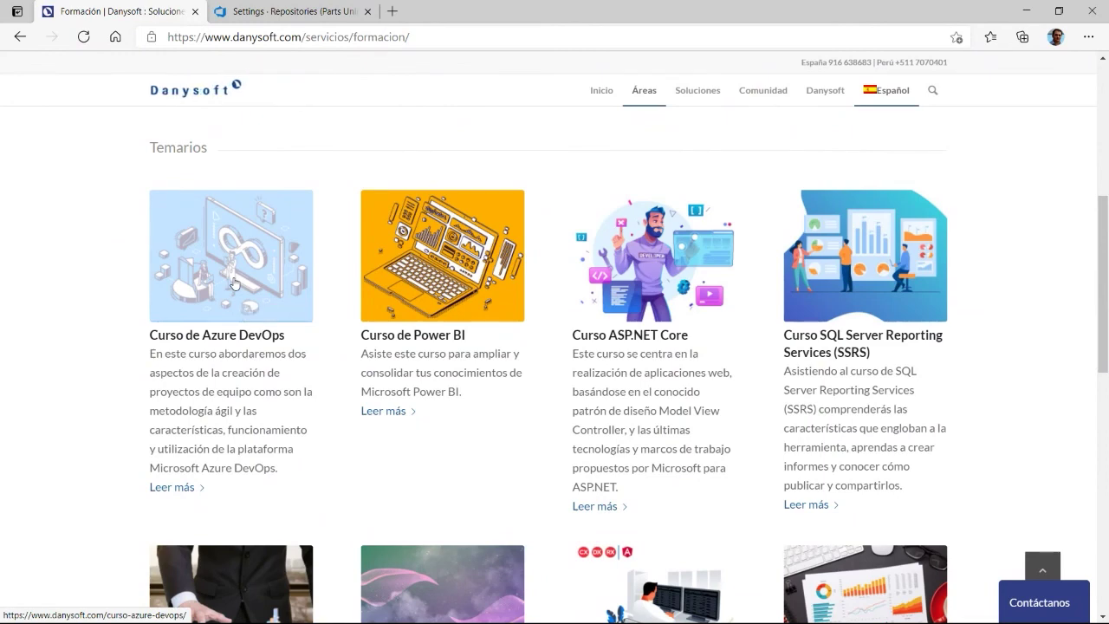
{"action": "left_click", "coordinate": [233, 283]}
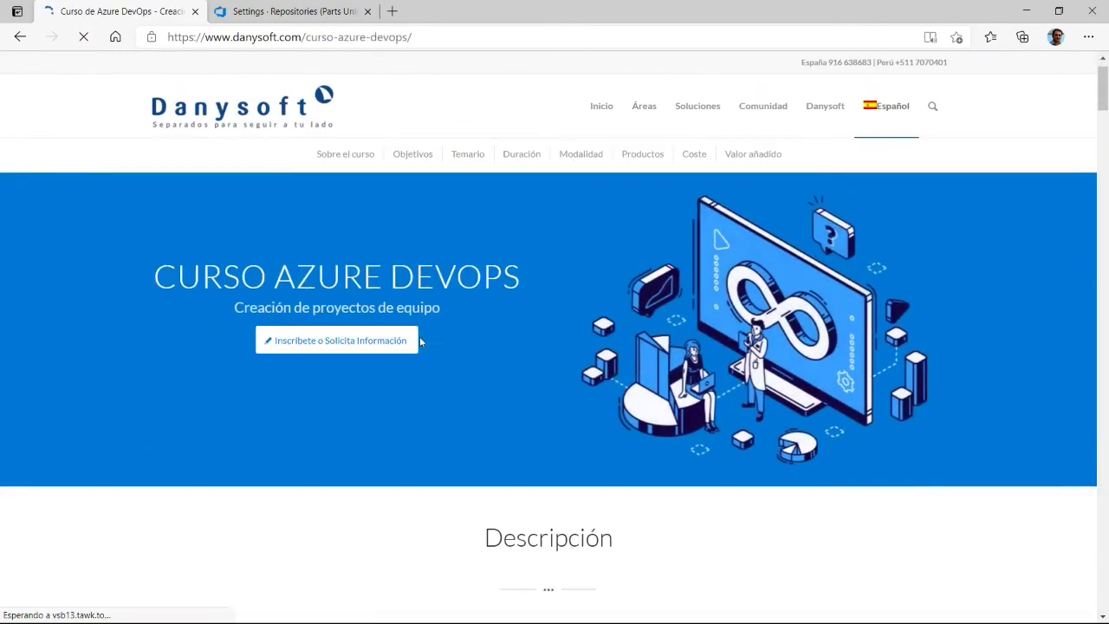
- Read through the Azure DevOps course description, audience and syllabus, including the Repos, Pipelines and Testplans topics
{"action": "scroll", "coordinate": [453, 334], "scroll_direction": "down", "scroll_amount": 4}
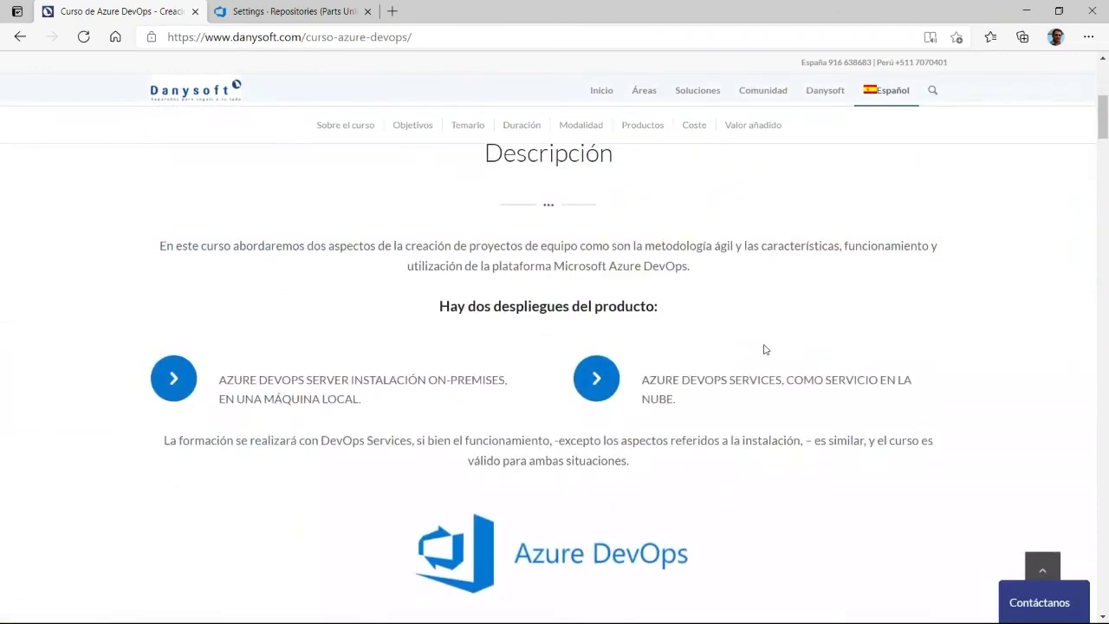
{"action": "scroll", "coordinate": [718, 379], "scroll_direction": "down", "scroll_amount": 5}
{"action": "scroll", "coordinate": [700, 370], "scroll_direction": "down", "scroll_amount": 4}
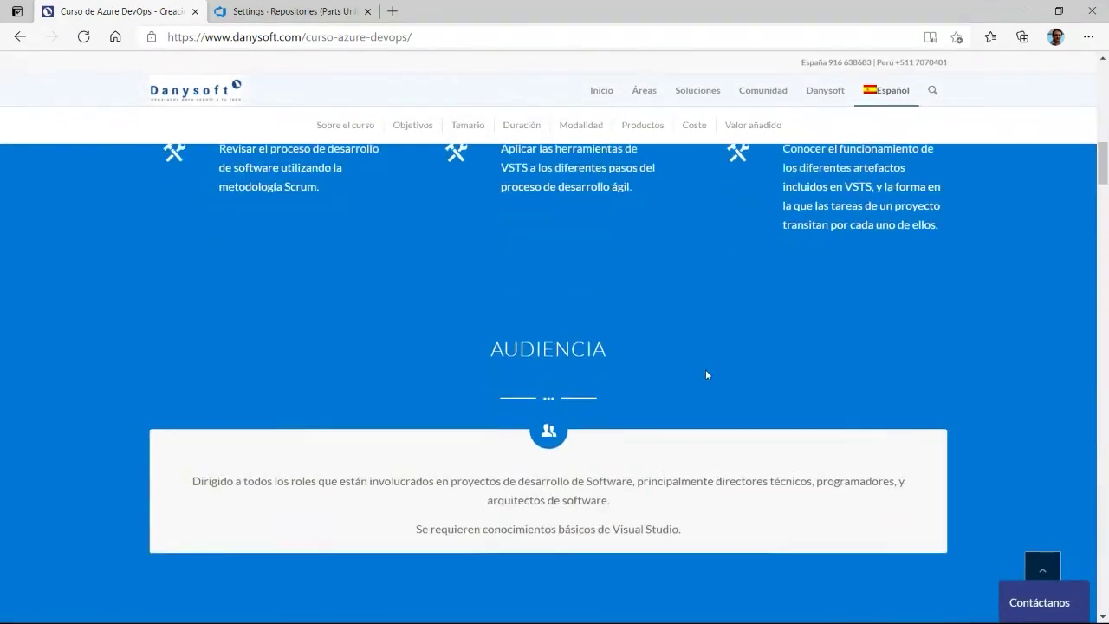
{"action": "scroll", "coordinate": [706, 373], "scroll_direction": "down", "scroll_amount": 4}
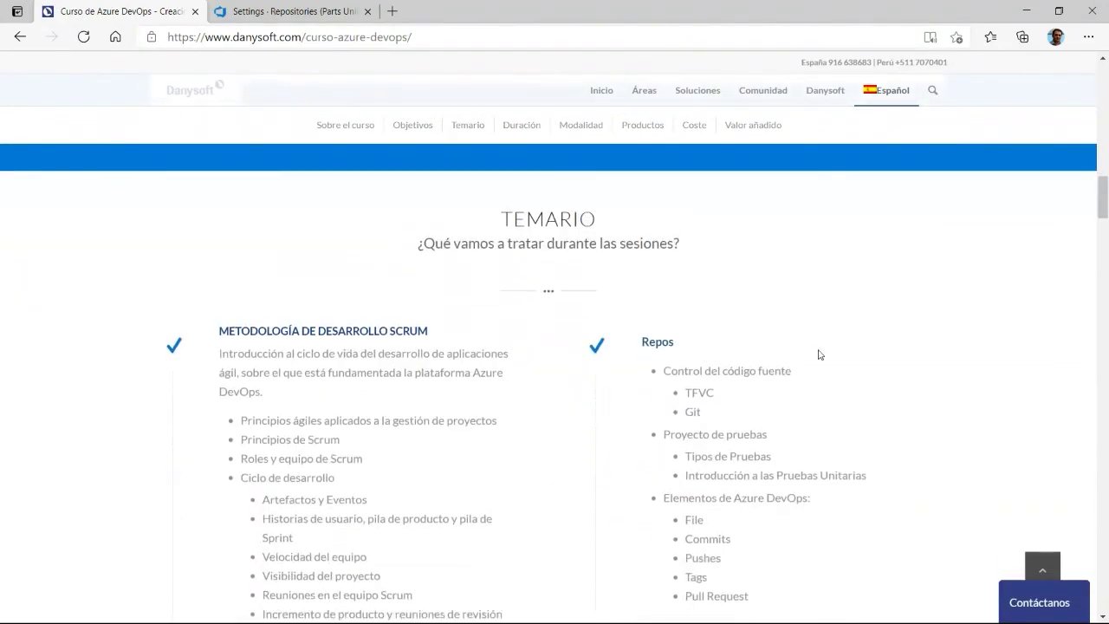
{"action": "scroll", "coordinate": [819, 354], "scroll_direction": "down", "scroll_amount": 2}
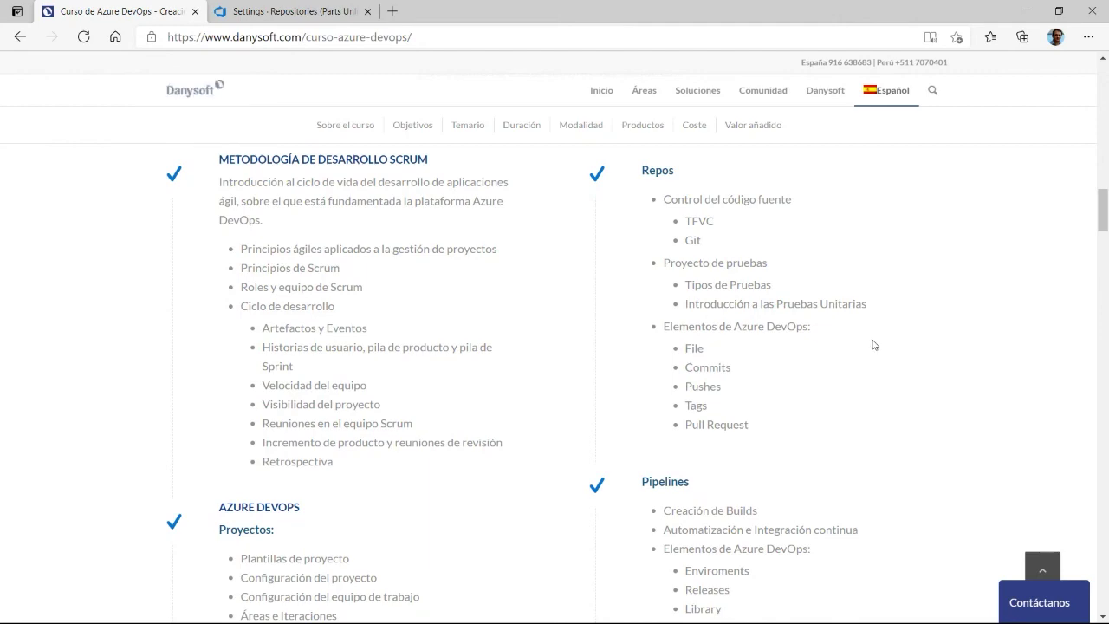
{"action": "scroll", "coordinate": [861, 334], "scroll_direction": "down", "scroll_amount": 1}
{"action": "scroll", "coordinate": [861, 335], "scroll_direction": "down", "scroll_amount": 6}
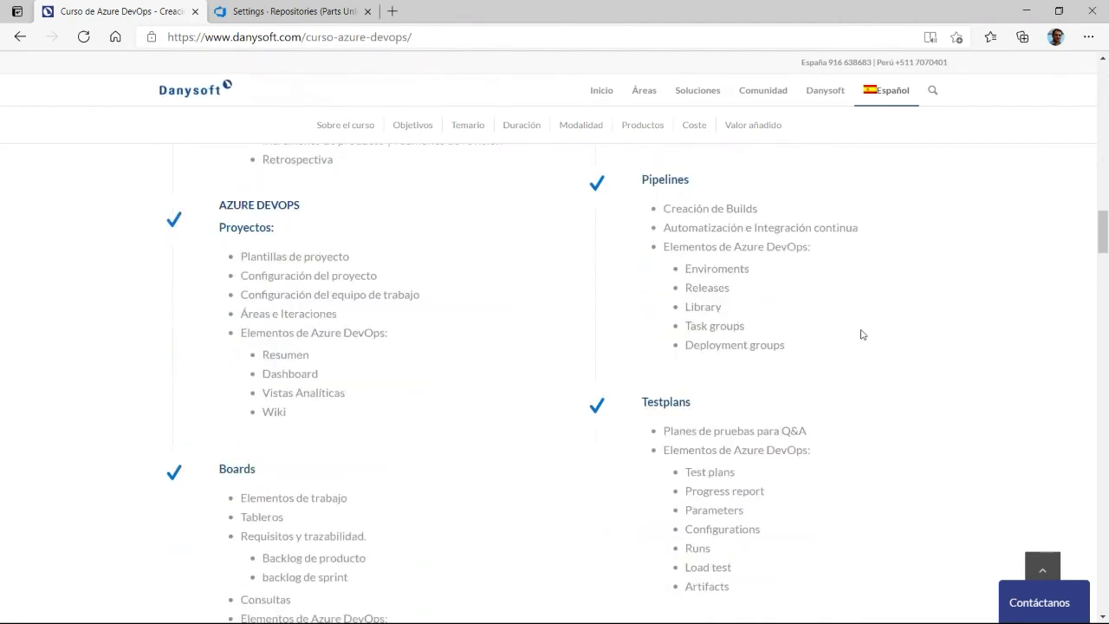